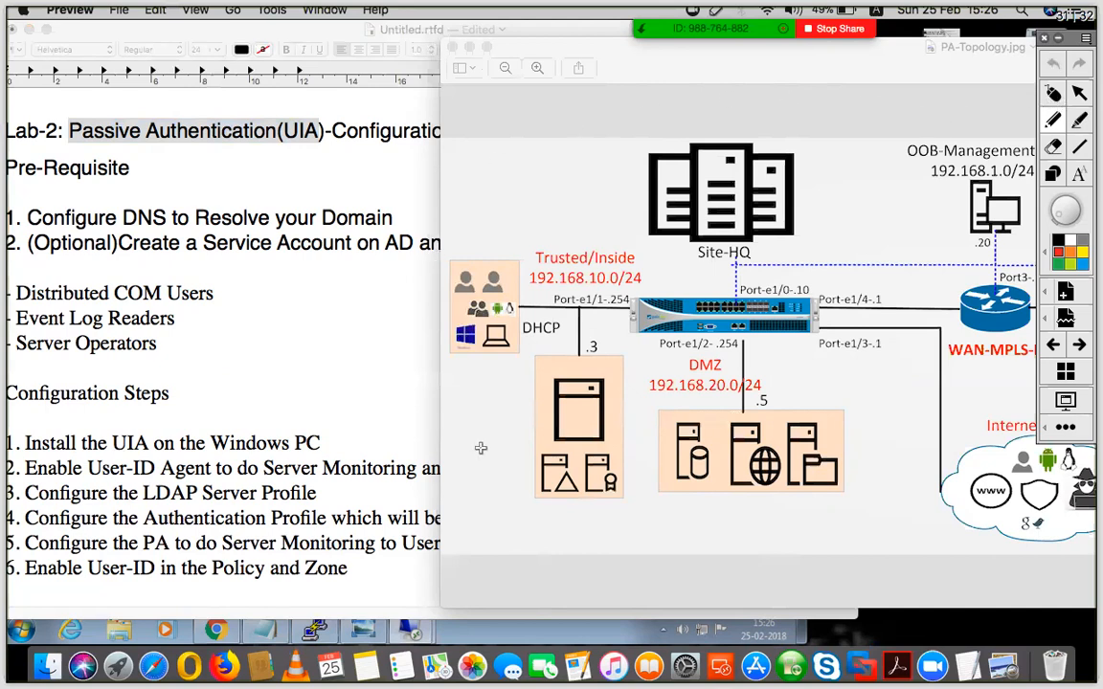
- Review the Lab-2 passive authentication prerequisites, the service account groups and the configuration steps in the lab notes
{"action": "left_click", "coordinate": [1055, 94]}
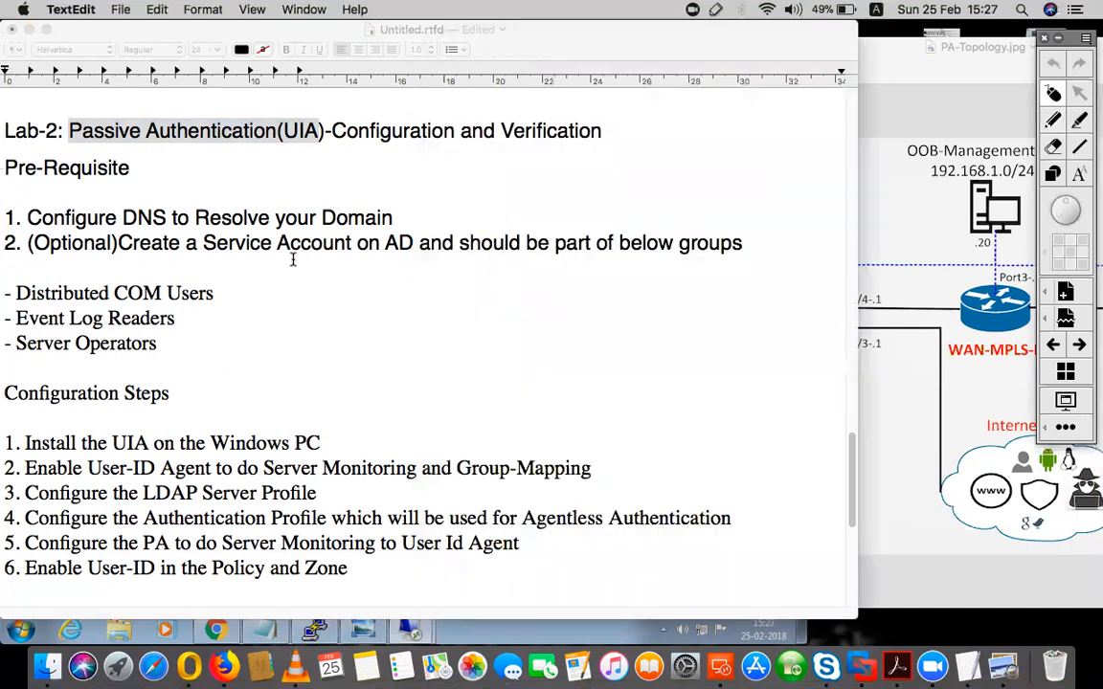
{"action": "left_click", "coordinate": [263, 245]}
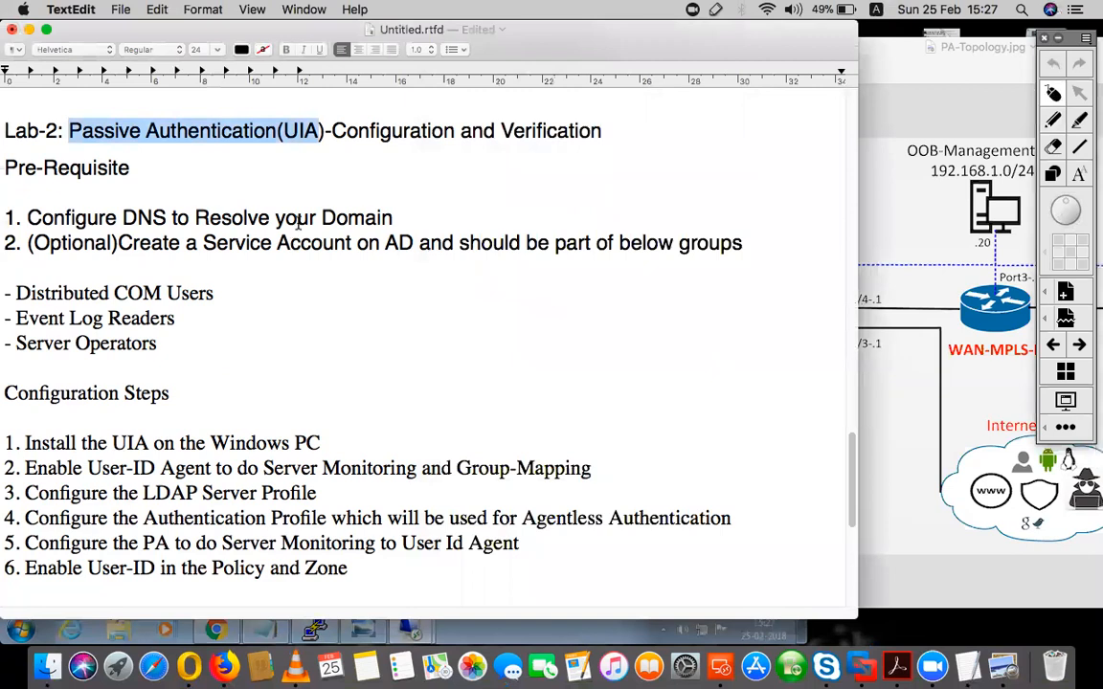
{"action": "double_click", "coordinate": [322, 308]}
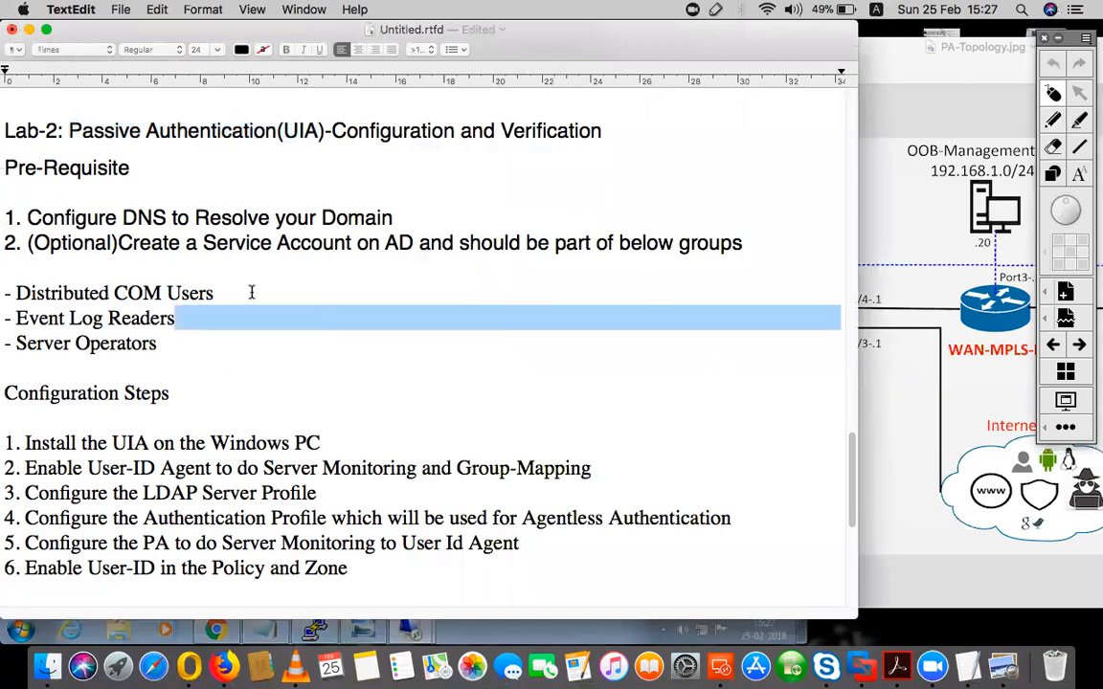
{"action": "left_click", "coordinate": [17, 164]}
{"action": "left_click_drag", "start_coordinate": [17, 165], "coordinate": [57, 160]}
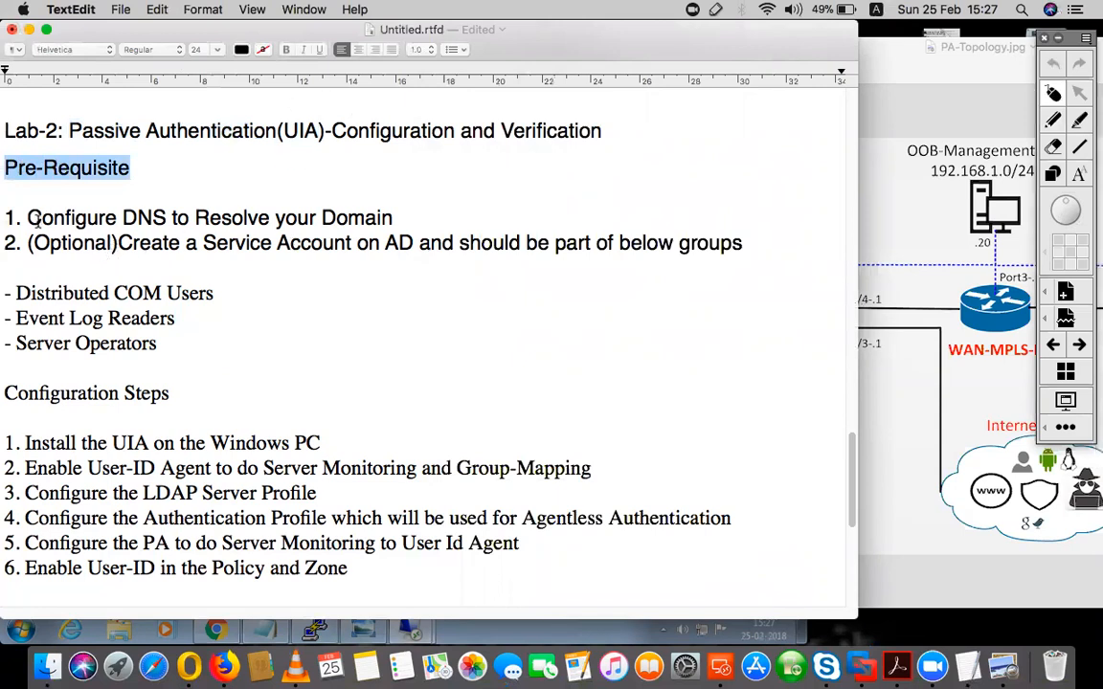
{"action": "left_click_drag", "start_coordinate": [34, 216], "coordinate": [247, 211]}
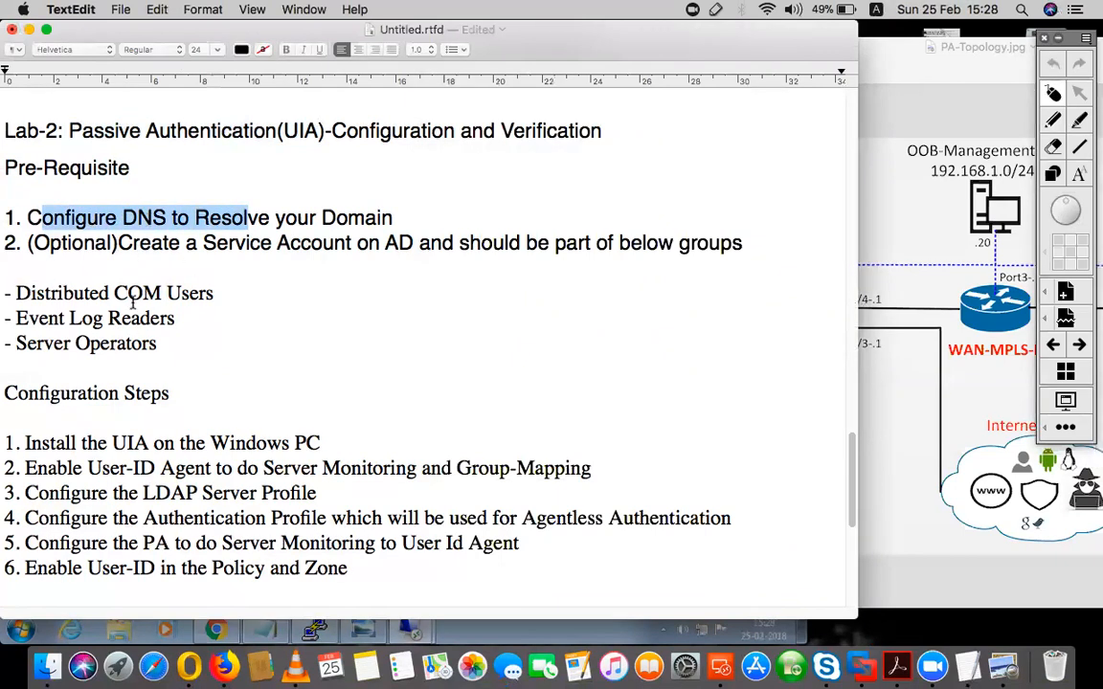
{"action": "left_click_drag", "start_coordinate": [87, 215], "coordinate": [288, 208]}
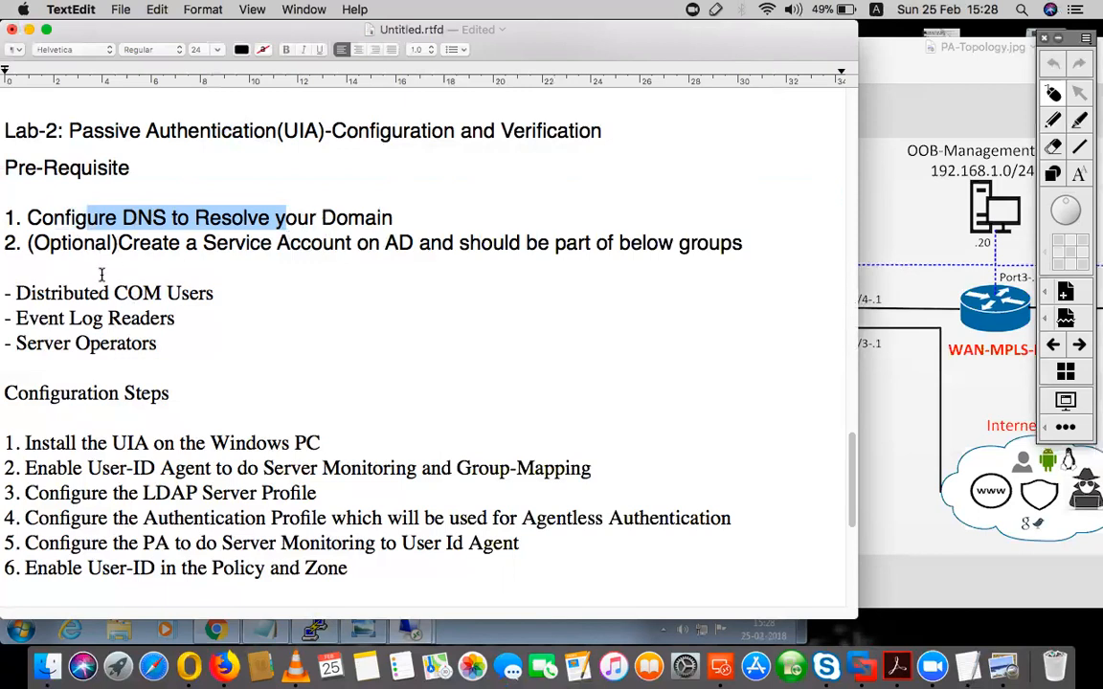
{"action": "left_click_drag", "start_coordinate": [95, 243], "coordinate": [351, 242]}
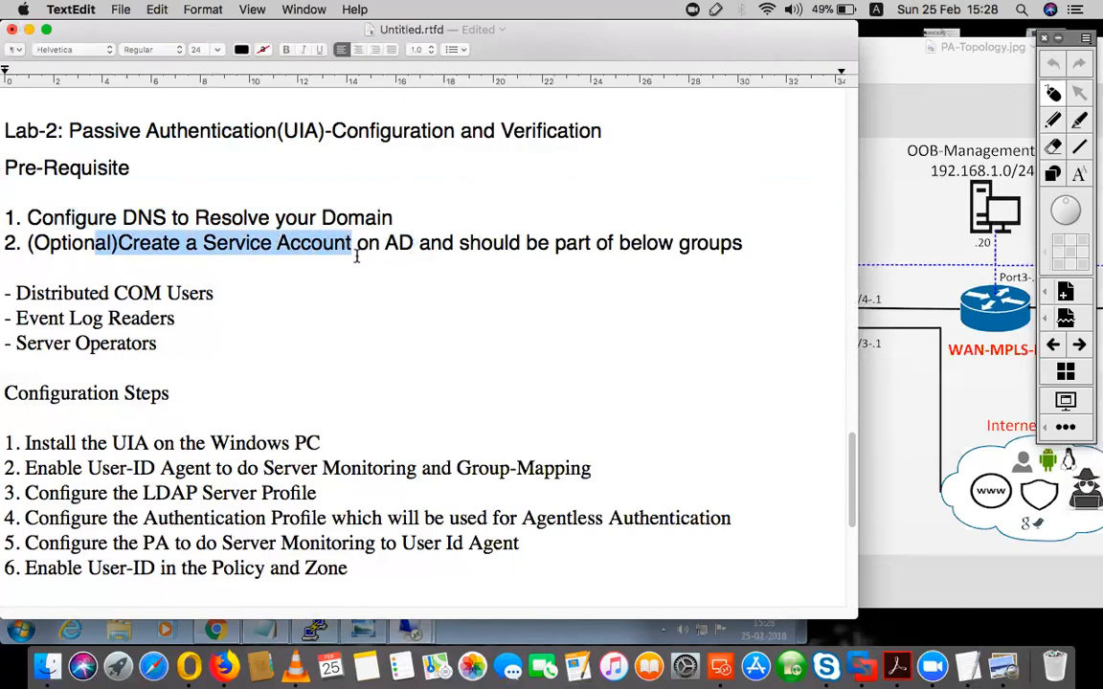
{"action": "left_click_drag", "start_coordinate": [414, 243], "coordinate": [386, 244]}
{"action": "left_click_drag", "start_coordinate": [157, 342], "coordinate": [4, 261]}
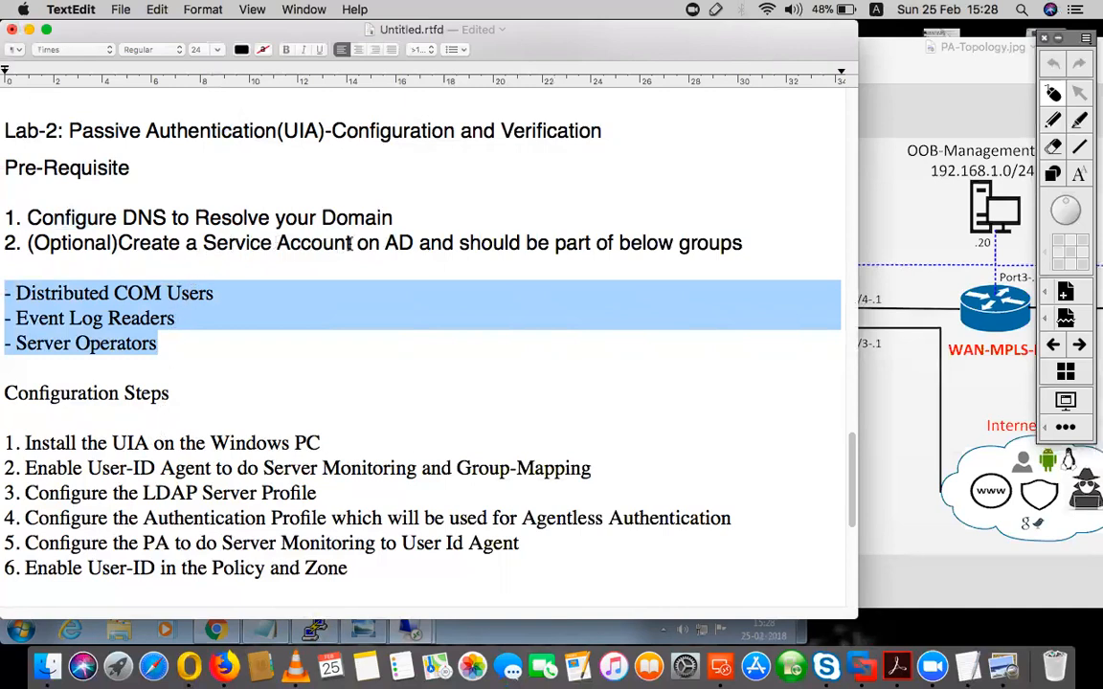
{"action": "left_click_drag", "start_coordinate": [350, 241], "coordinate": [203, 241]}
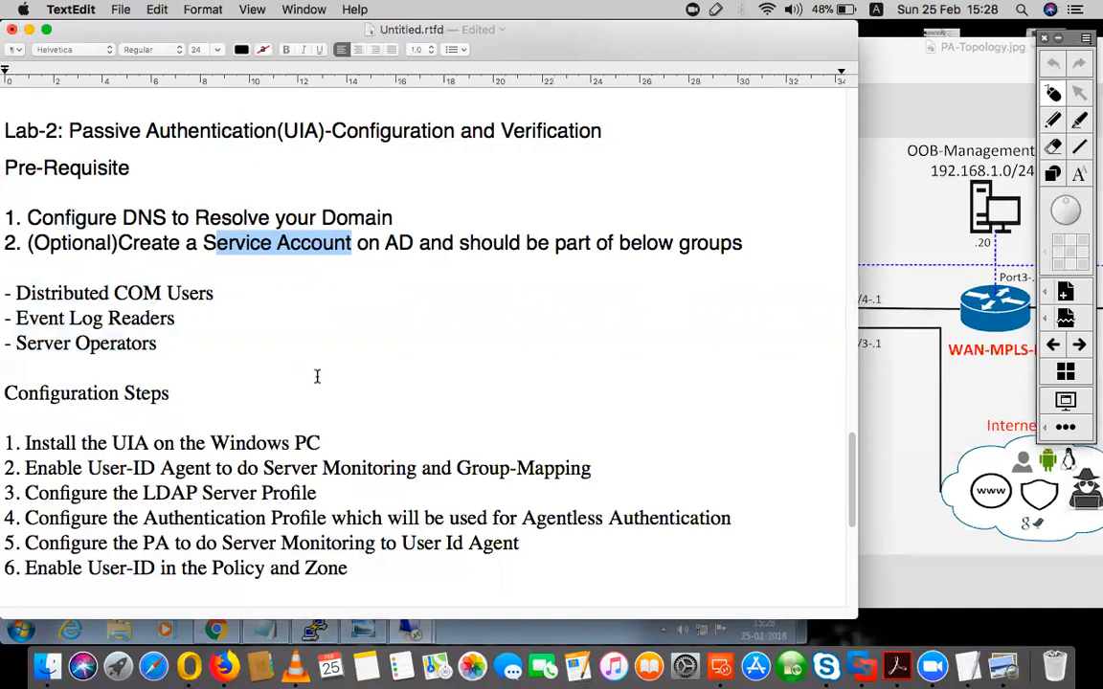
{"action": "scroll", "coordinate": [317, 376], "scroll_direction": "down", "scroll_amount": 3}
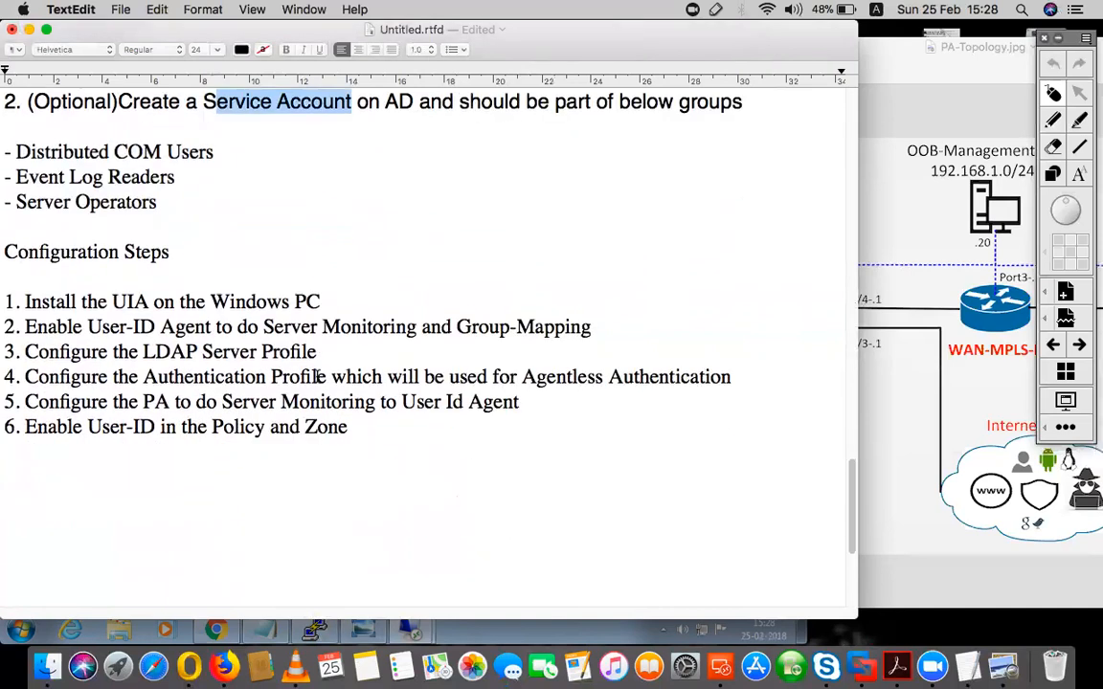
{"action": "left_click", "coordinate": [111, 299]}
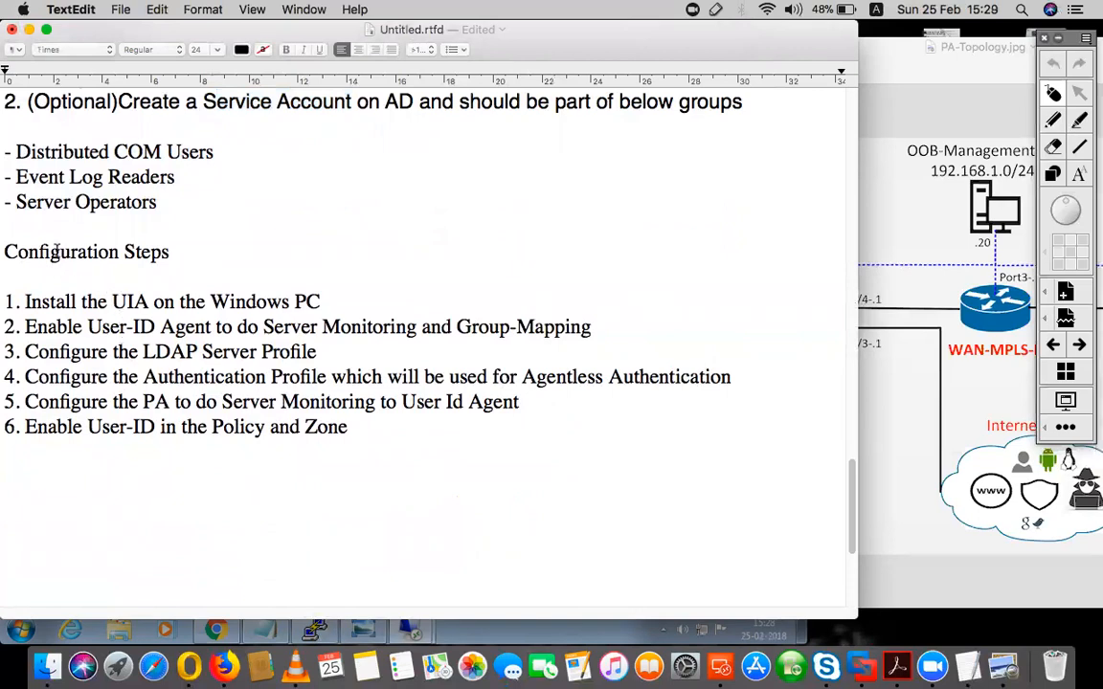
{"action": "left_click_drag", "start_coordinate": [60, 252], "coordinate": [146, 247]}
{"action": "left_click_drag", "start_coordinate": [45, 304], "coordinate": [192, 304]}
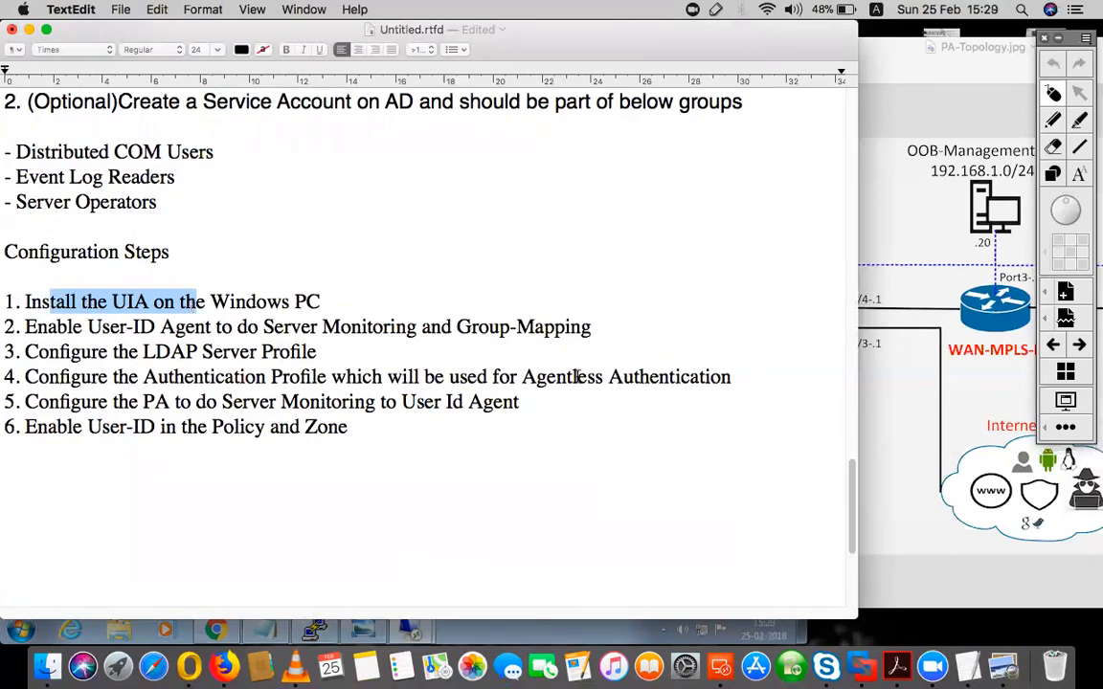
- Switch to the 192.168.200.3 Remote Desktop session and unlock the Windows server with the Administrator account password
{"action": "left_click", "coordinate": [459, 636]}
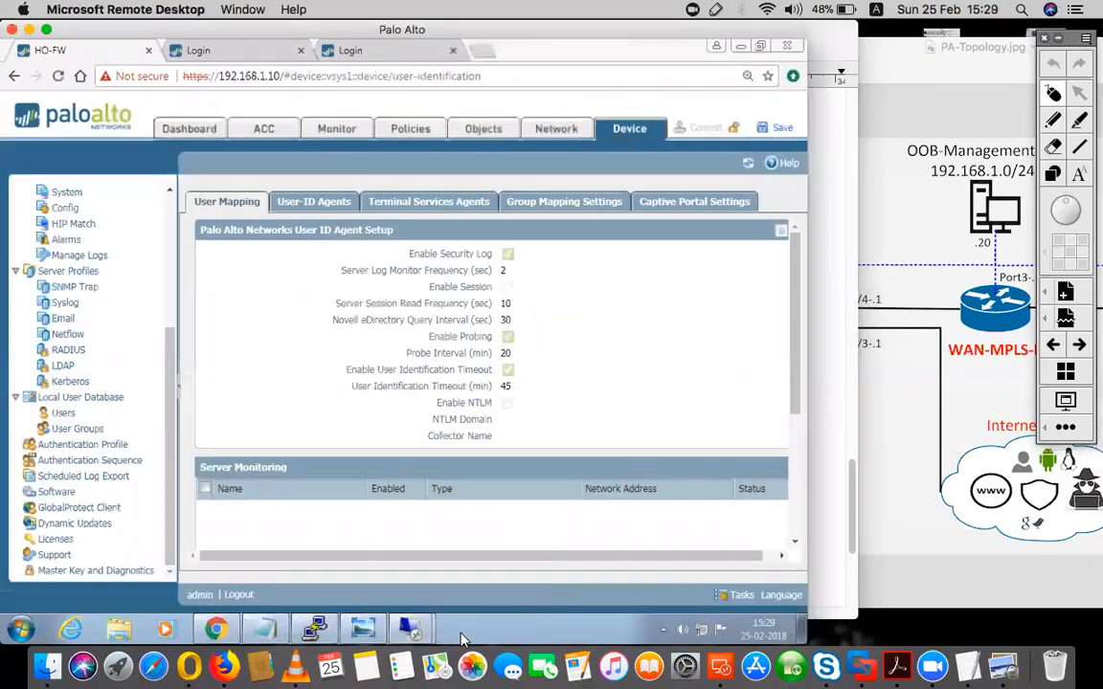
{"action": "mouse_move", "coordinate": [408, 628]}
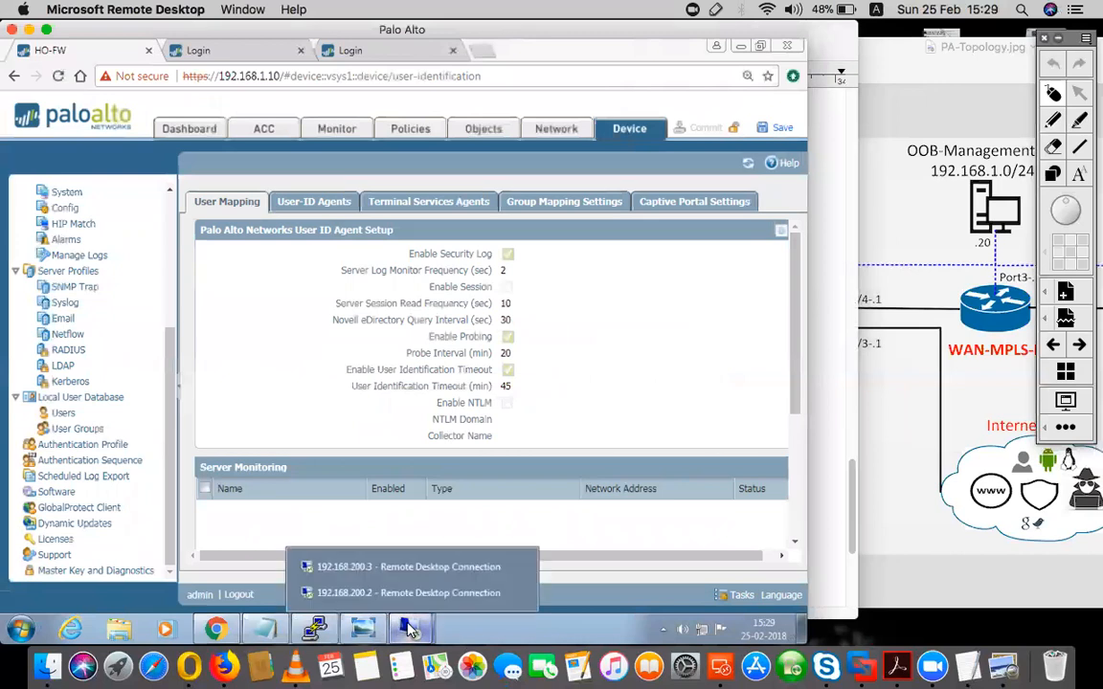
{"action": "left_click", "coordinate": [393, 569]}
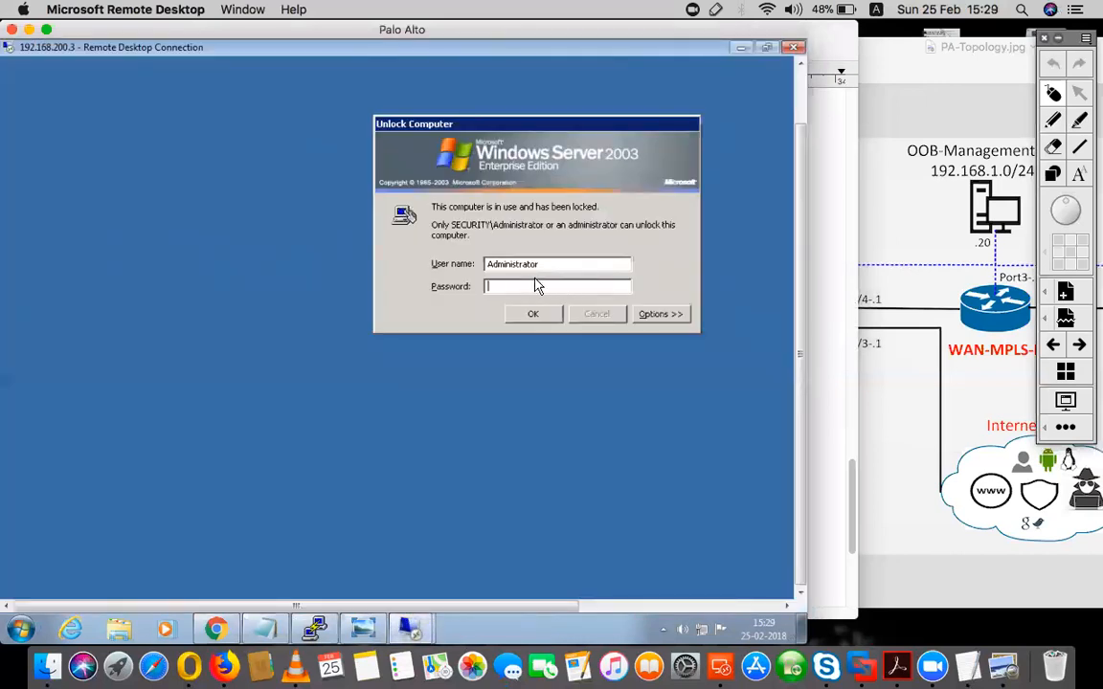
{"action": "key", "text": "Return"}
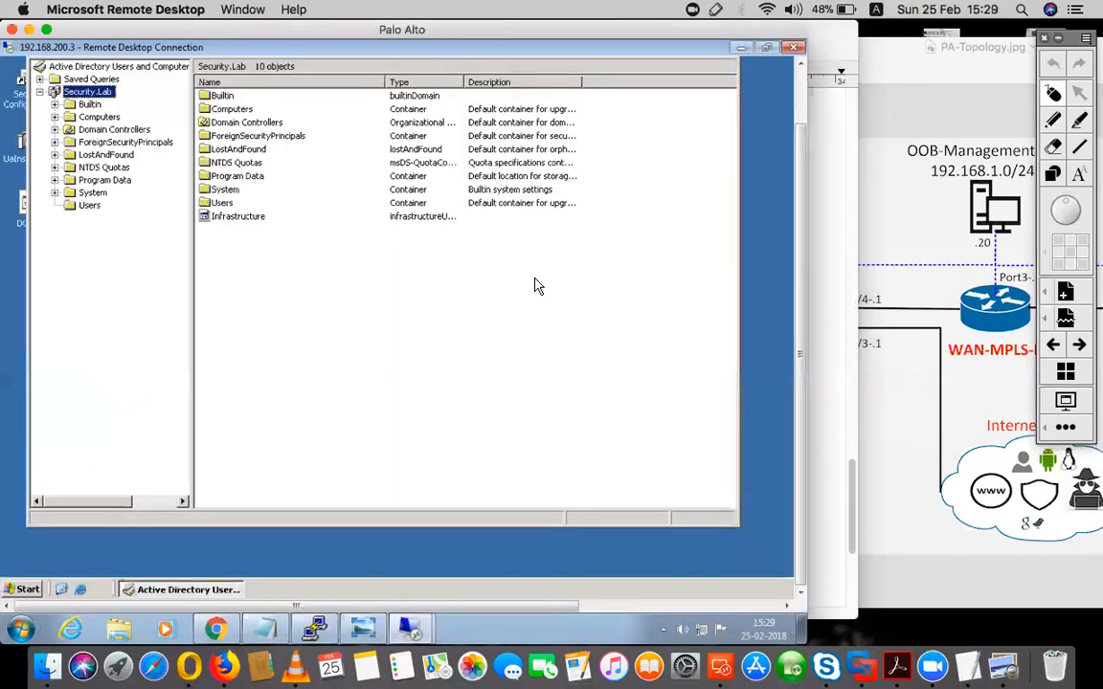
- Check the server's place in the topology diagram and minimize Active Directory Users and Computers on the remote server
{"action": "left_click_drag", "start_coordinate": [797, 174], "coordinate": [800, 139]}
{"action": "left_click", "coordinate": [820, 135]}
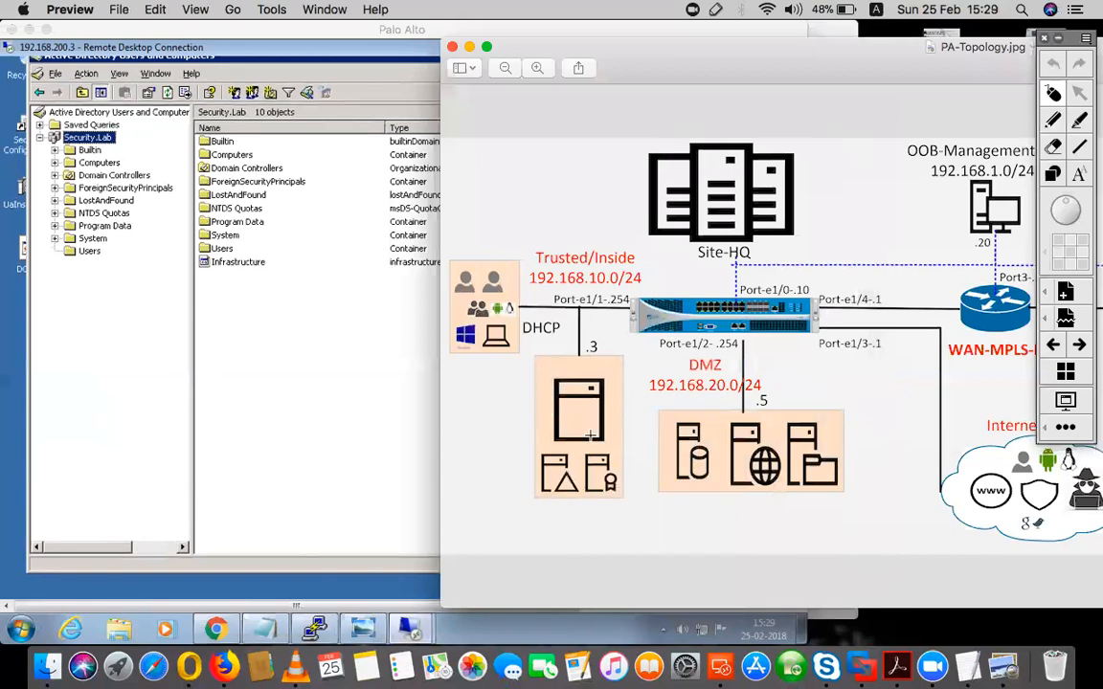
{"action": "left_click", "coordinate": [363, 327]}
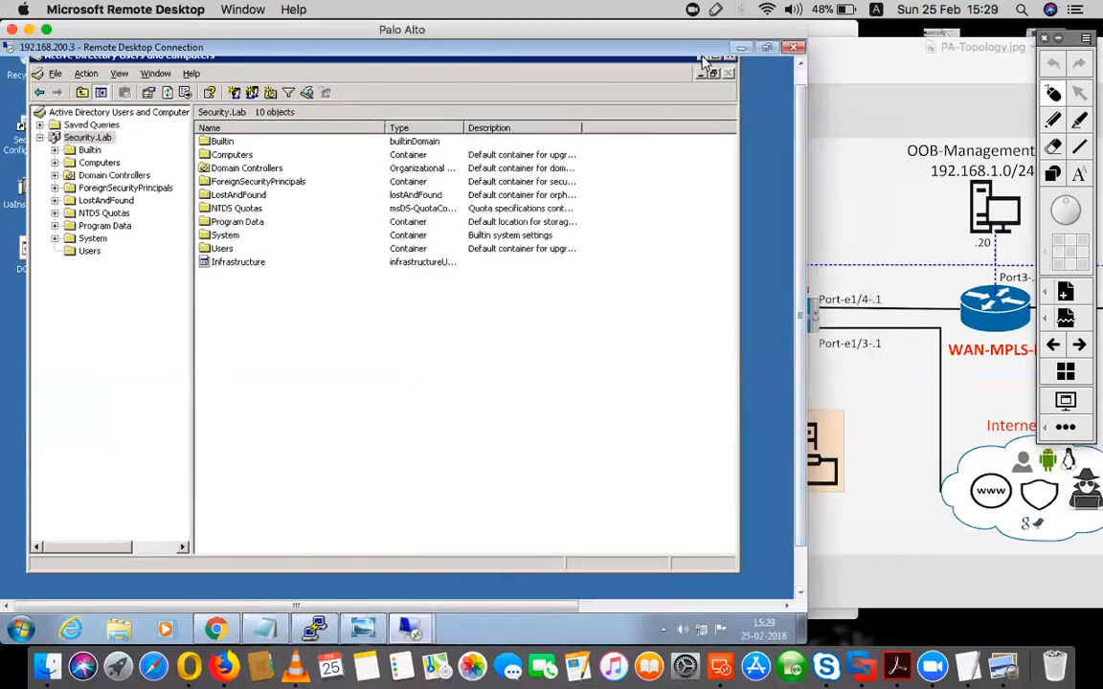
{"action": "left_click_drag", "start_coordinate": [797, 204], "coordinate": [797, 162]}
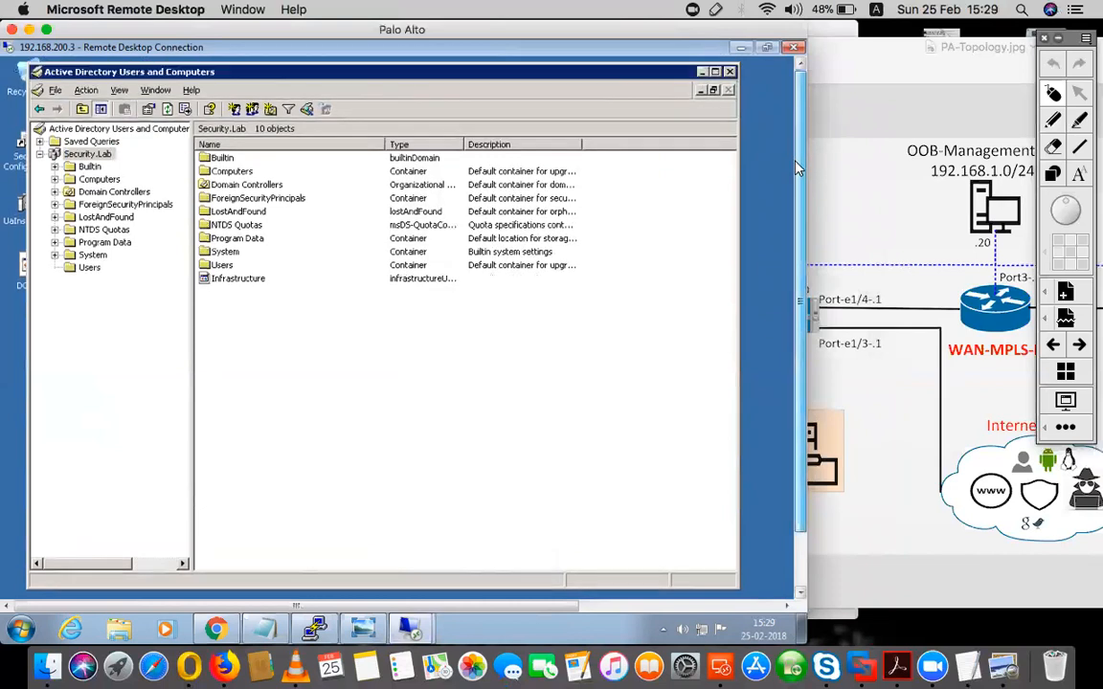
{"action": "left_click", "coordinate": [701, 71]}
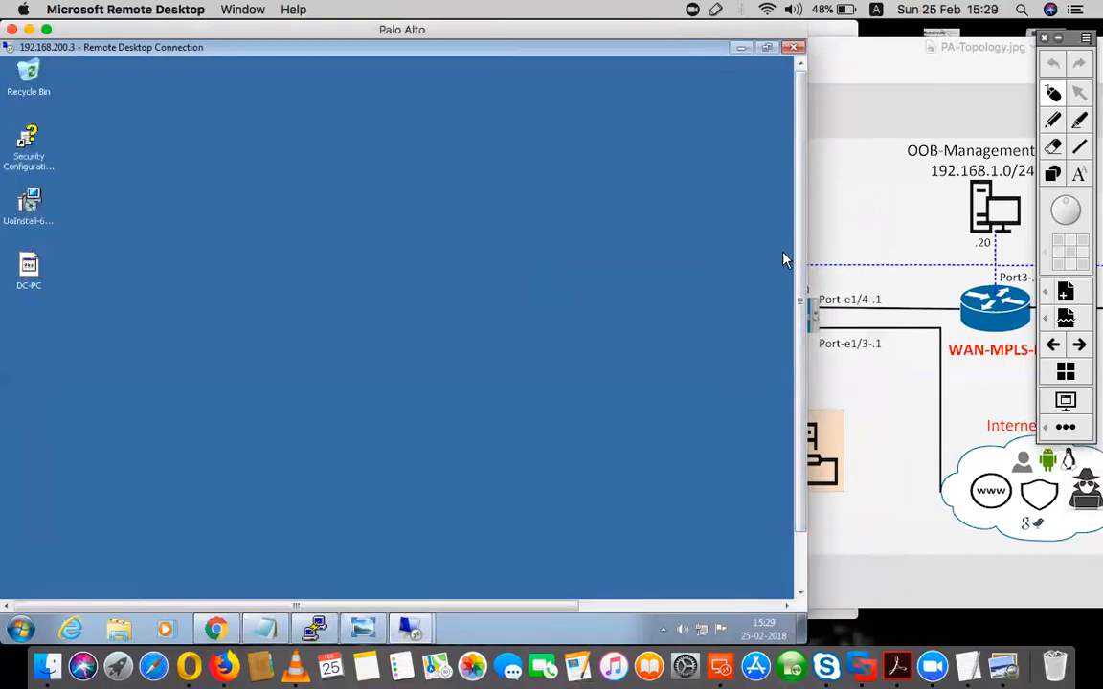
{"action": "left_click_drag", "start_coordinate": [798, 210], "coordinate": [798, 235]}
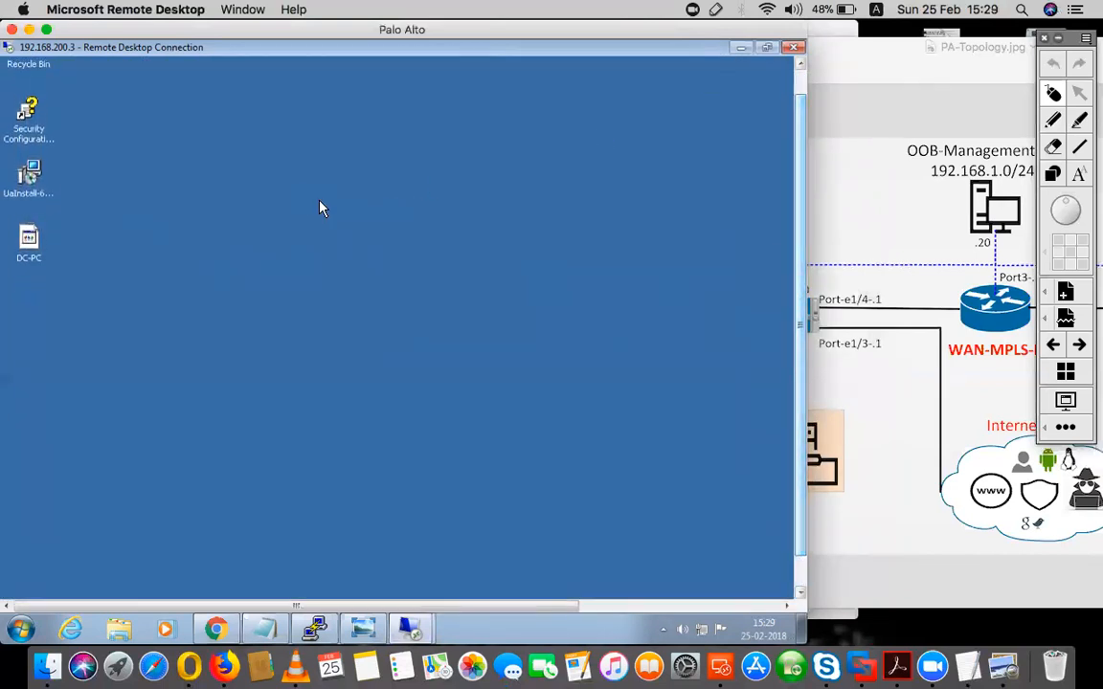
- Install the User-ID Agent from the desktop installer into the default Palo Alto Networks folder and close the finished setup wizard
{"action": "double_click", "coordinate": [29, 175]}
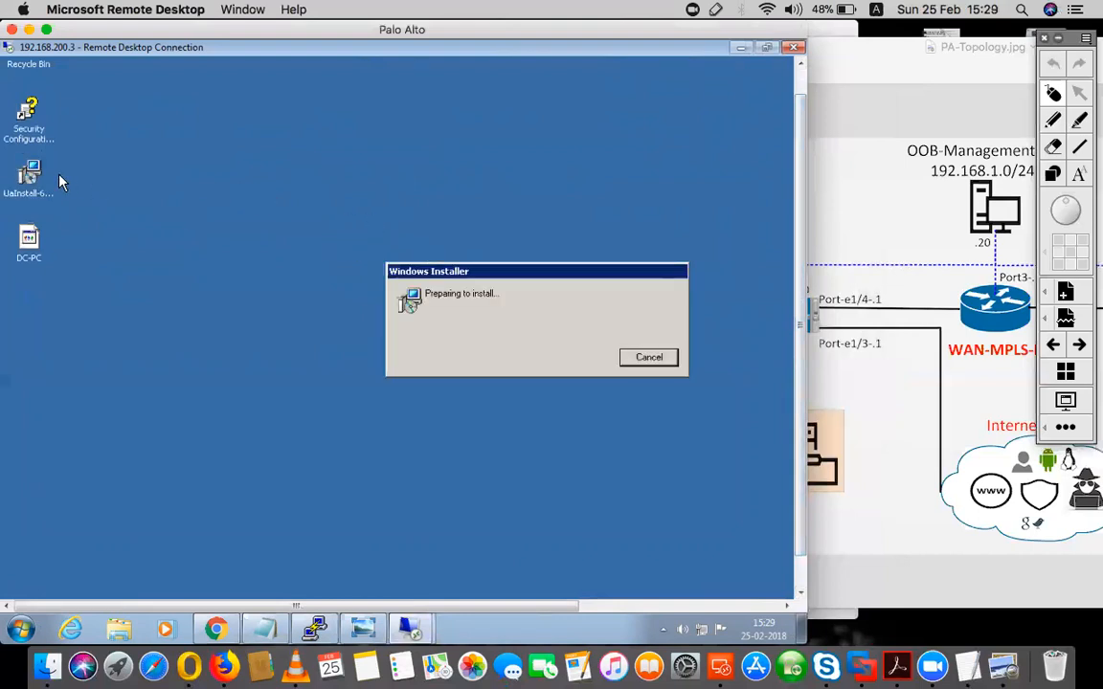
{"action": "left_click_drag", "start_coordinate": [518, 272], "coordinate": [406, 232]}
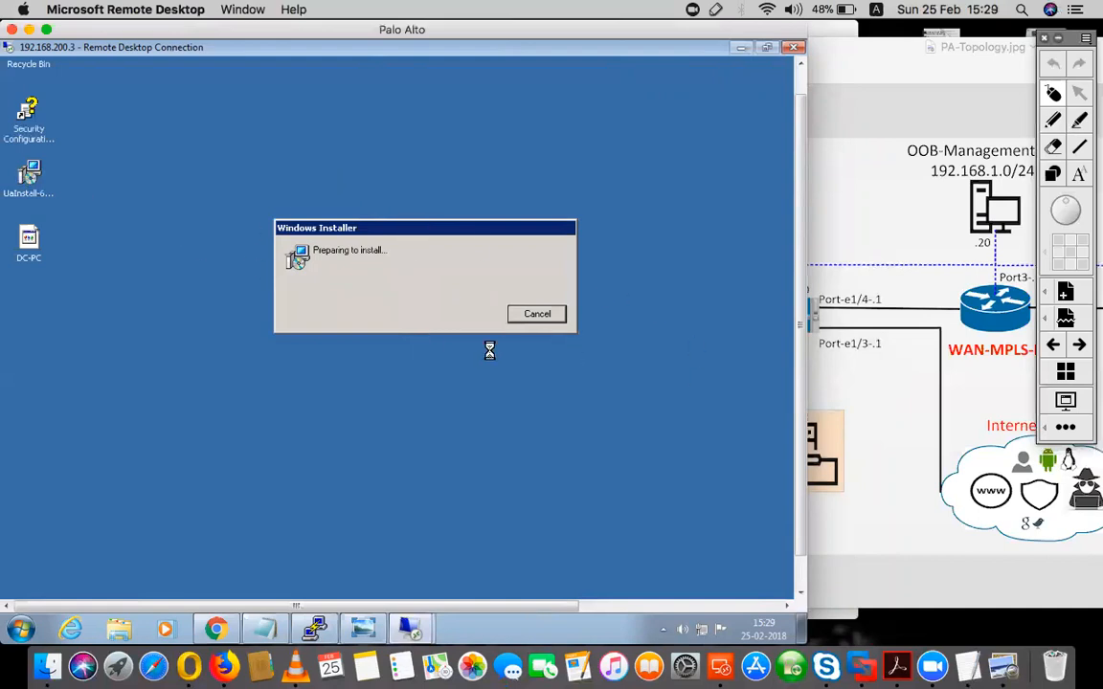
{"action": "left_click_drag", "start_coordinate": [804, 294], "coordinate": [803, 346]}
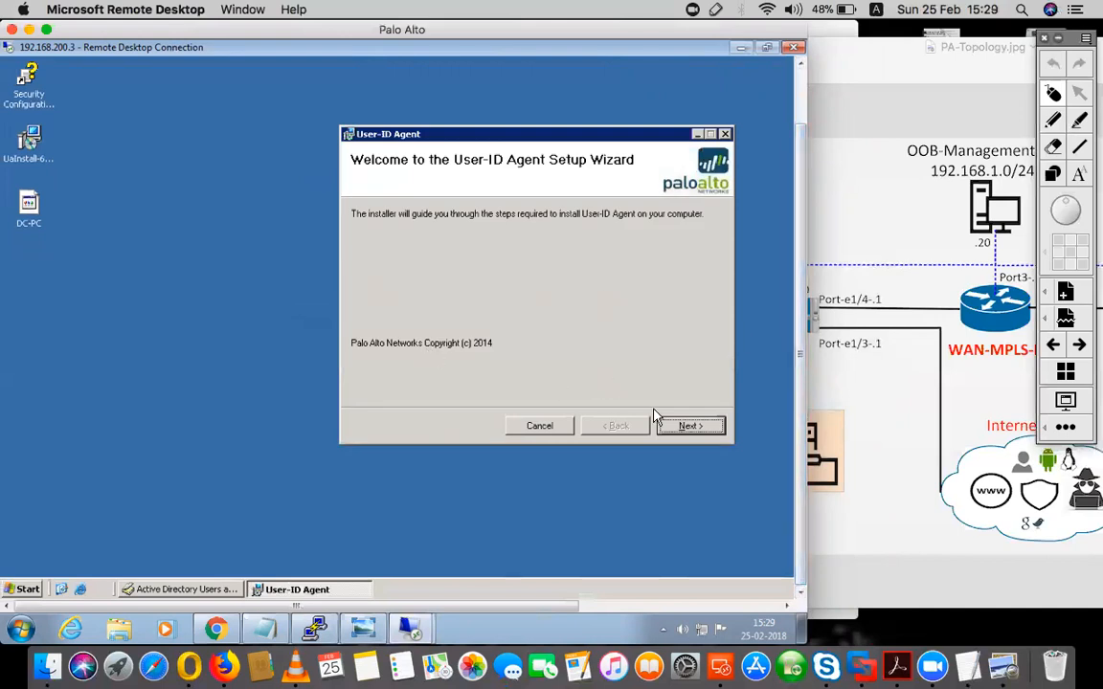
{"action": "left_click", "coordinate": [684, 427]}
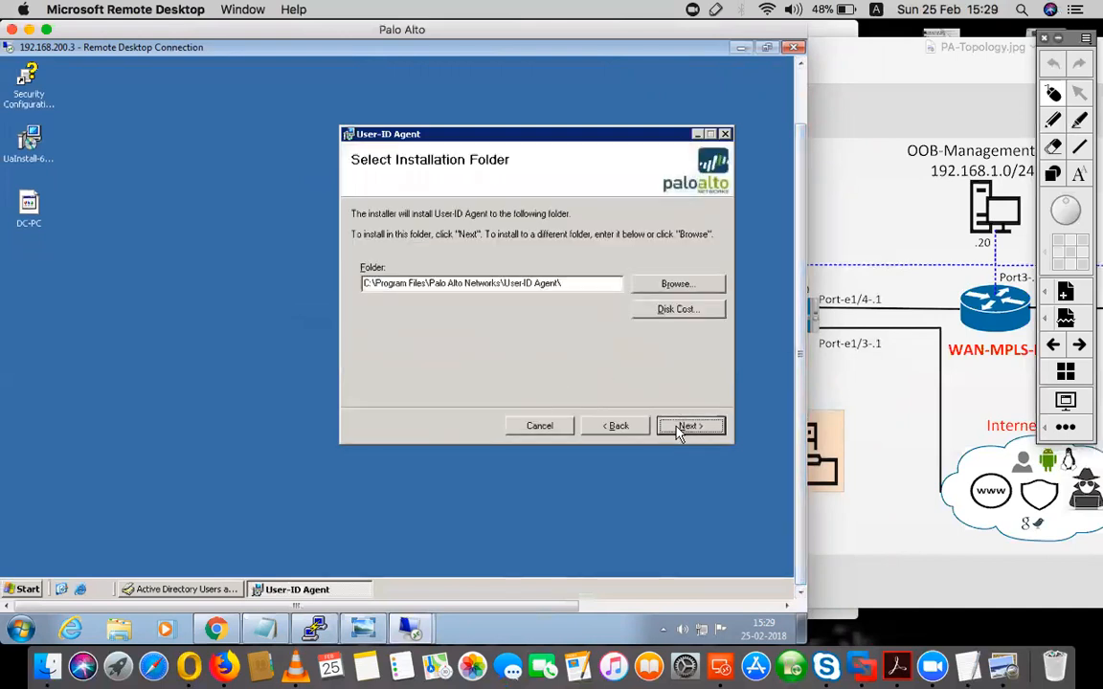
{"action": "left_click", "coordinate": [681, 428]}
{"action": "left_click", "coordinate": [681, 429]}
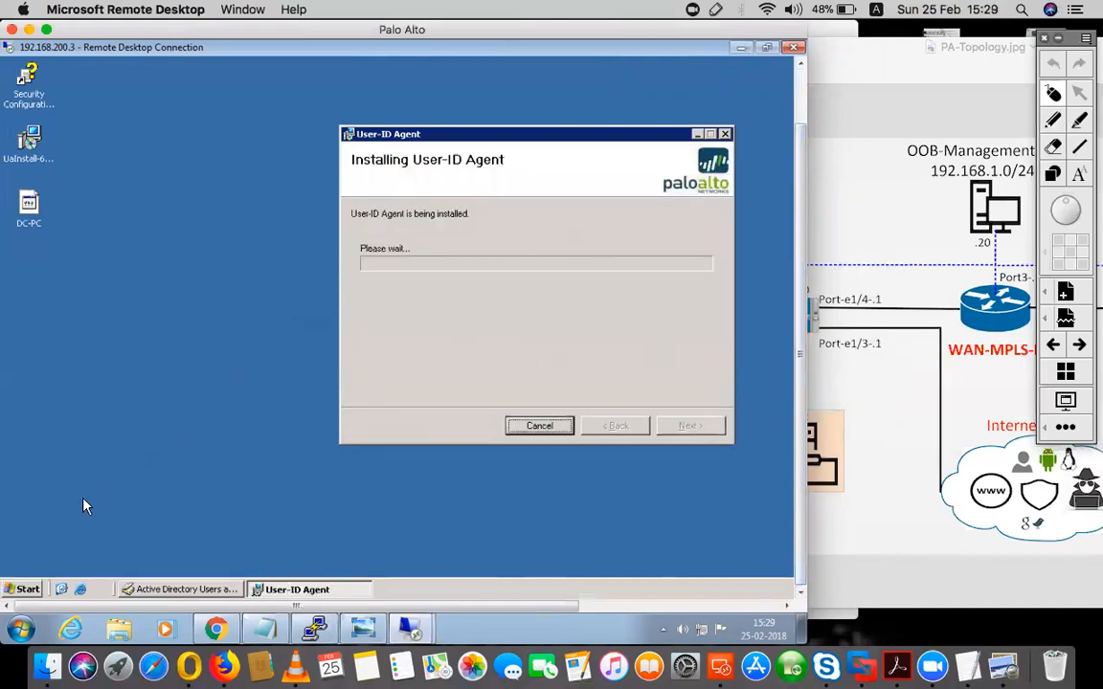
{"action": "left_click", "coordinate": [25, 588]}
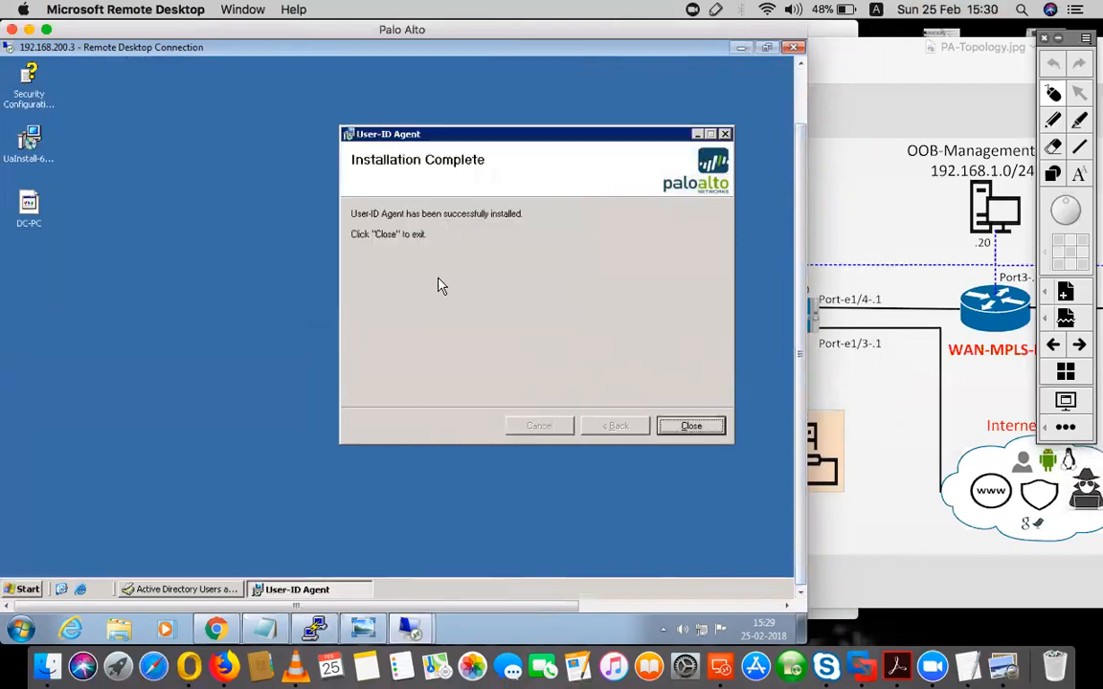
{"action": "left_click", "coordinate": [25, 590]}
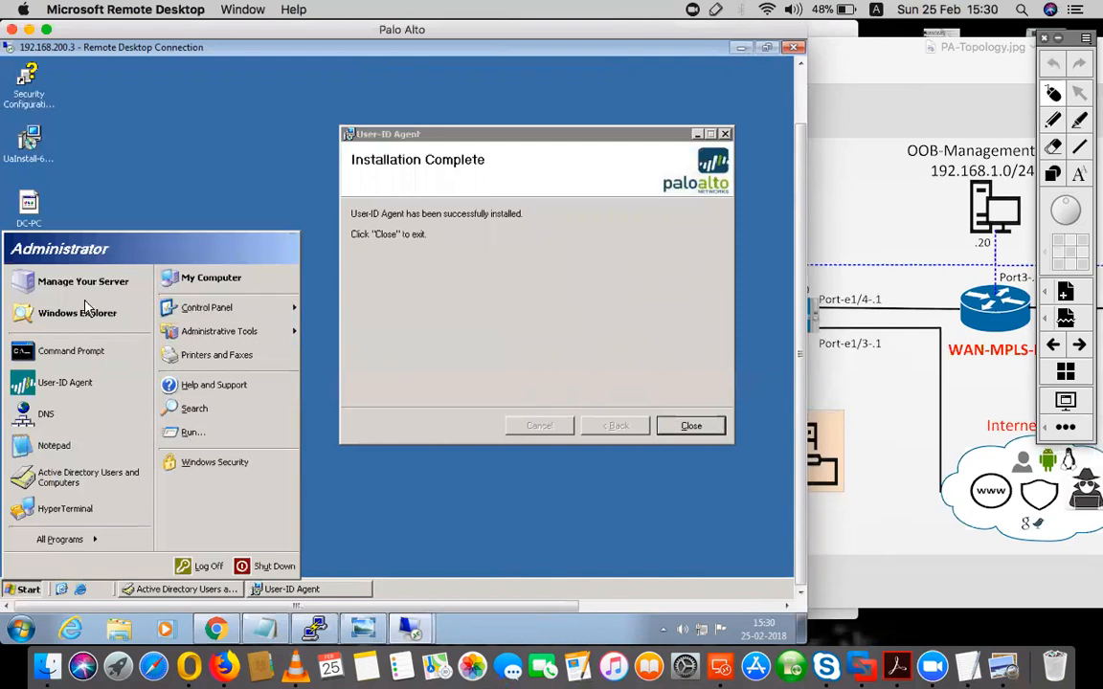
{"action": "left_click", "coordinate": [541, 282]}
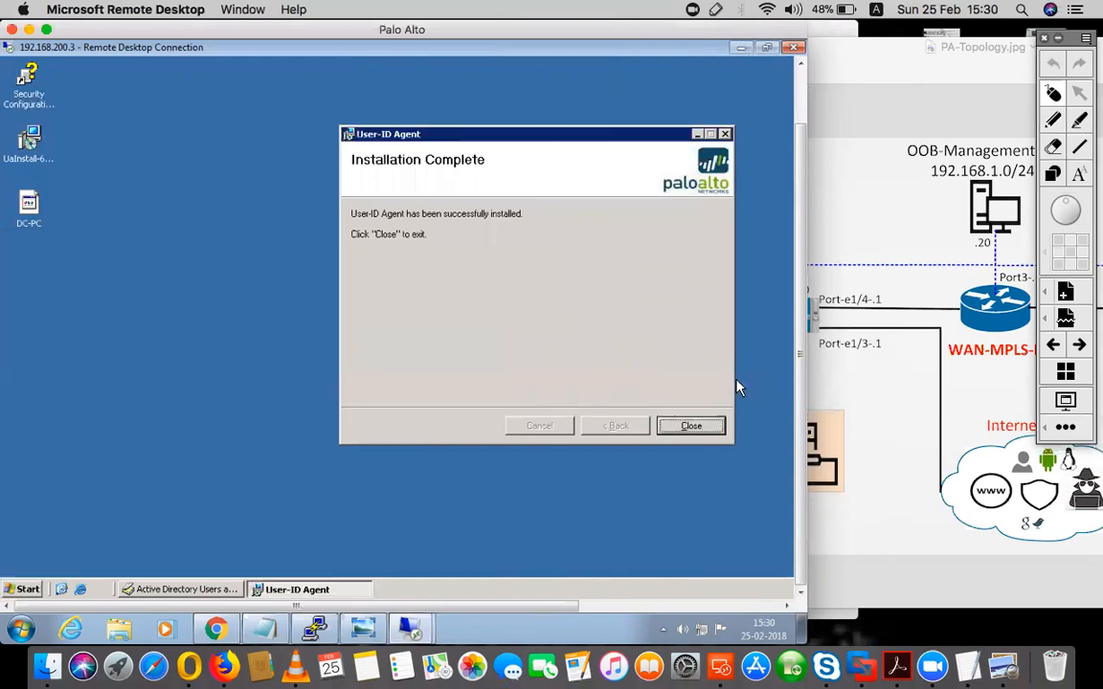
{"action": "left_click", "coordinate": [690, 426]}
- Open the installed User-ID Agent on the server and reposition its window so the whole width is visible
{"action": "left_click", "coordinate": [23, 588]}
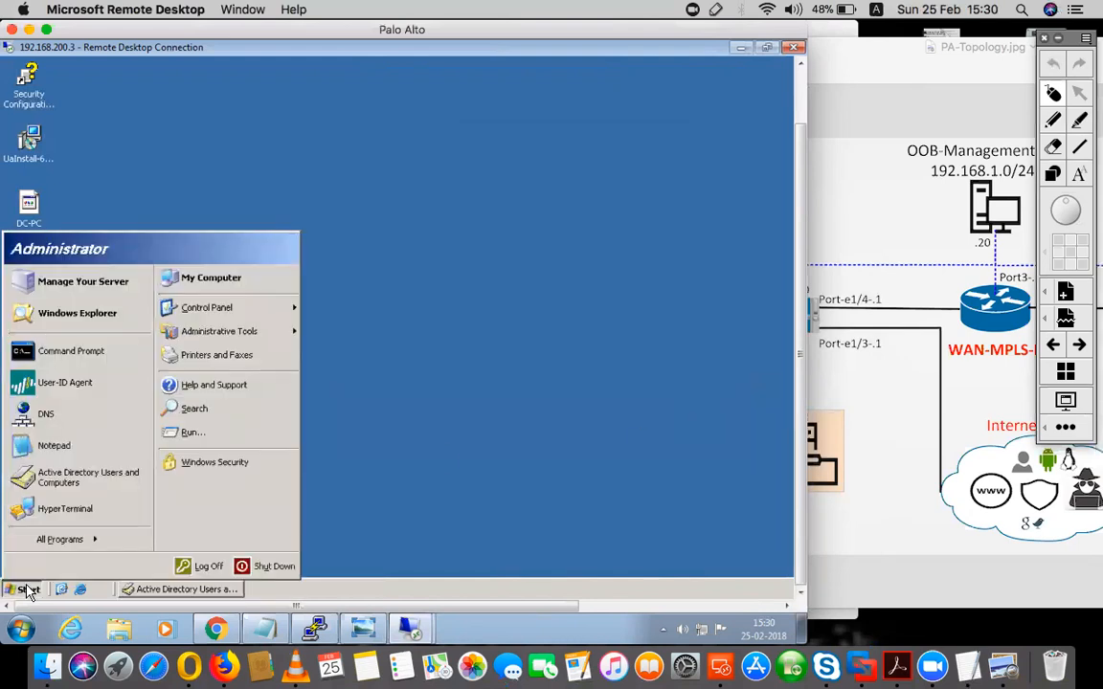
{"action": "left_click", "coordinate": [67, 384]}
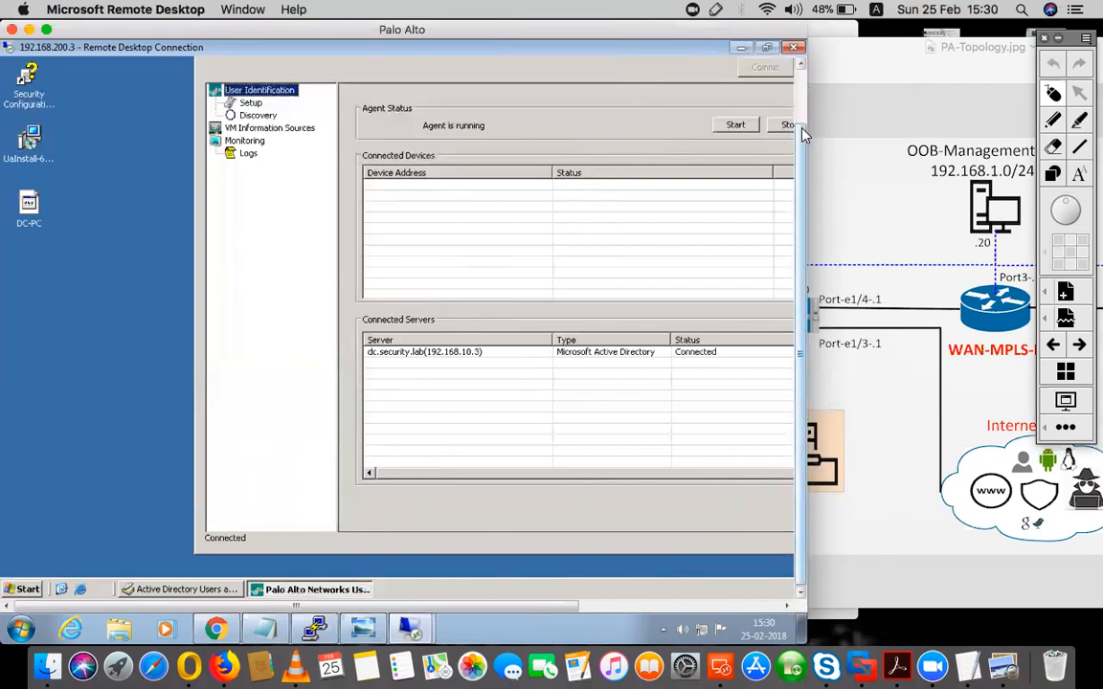
{"action": "left_click_drag", "start_coordinate": [801, 128], "coordinate": [804, 82]}
{"action": "left_click_drag", "start_coordinate": [652, 88], "coordinate": [483, 95]}
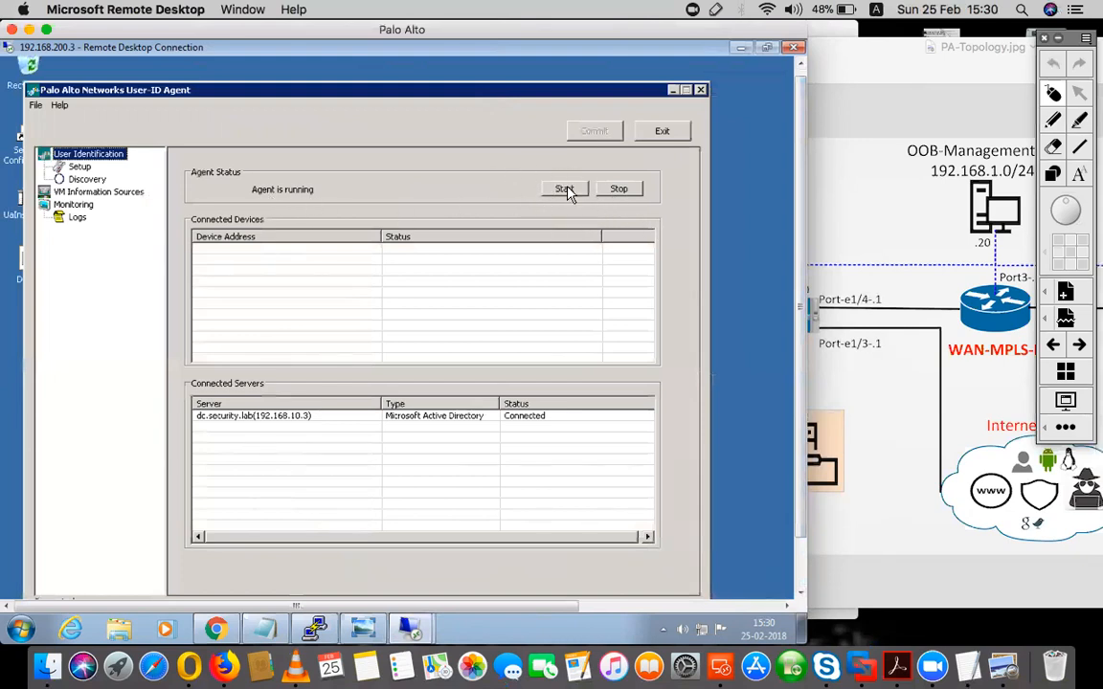
- Check the dc.security.lab entry among the connected servers and try to start the User-ID Agent service
{"action": "left_click", "coordinate": [234, 417]}
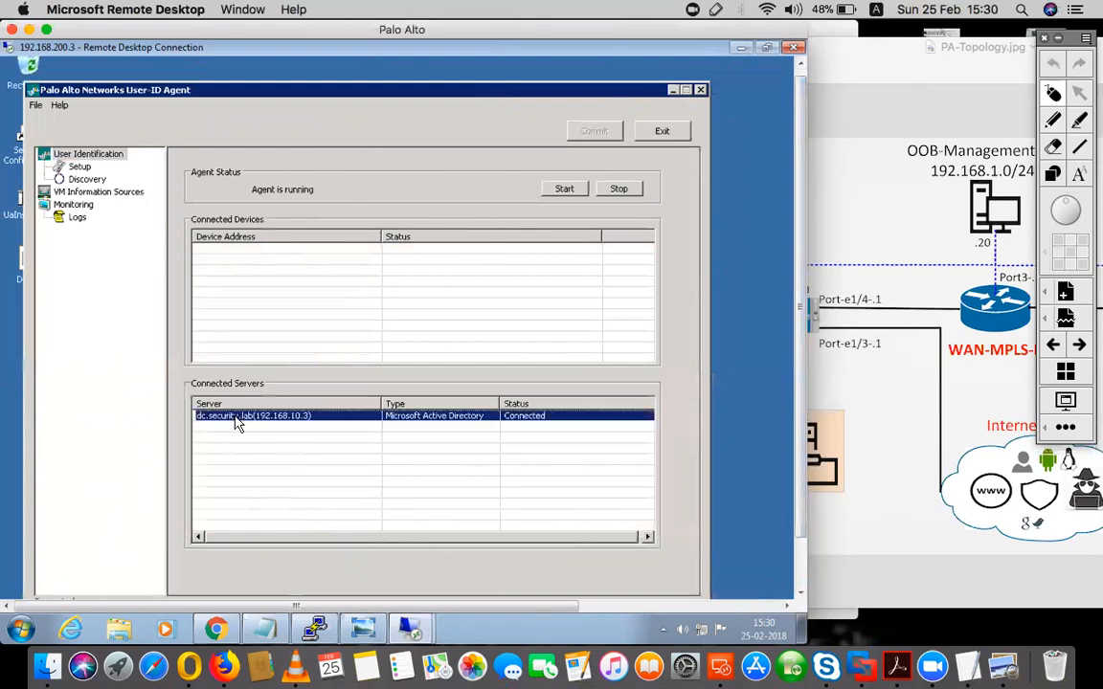
{"action": "scroll", "coordinate": [783, 260], "scroll_direction": "down", "scroll_amount": 2}
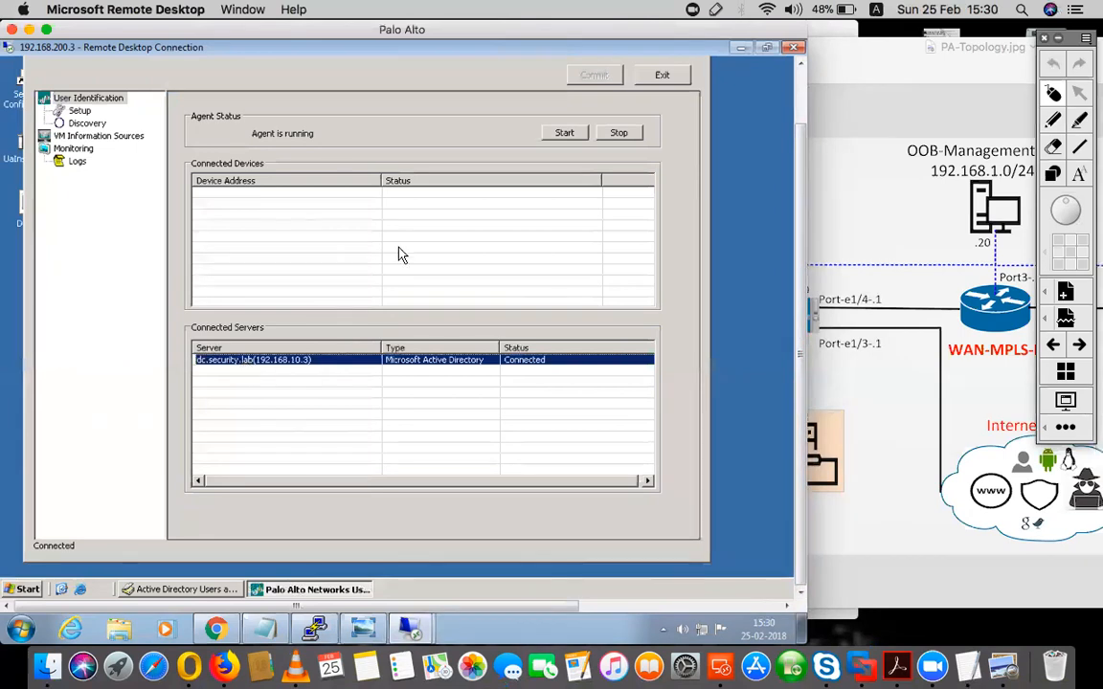
{"action": "left_click", "coordinate": [567, 133]}
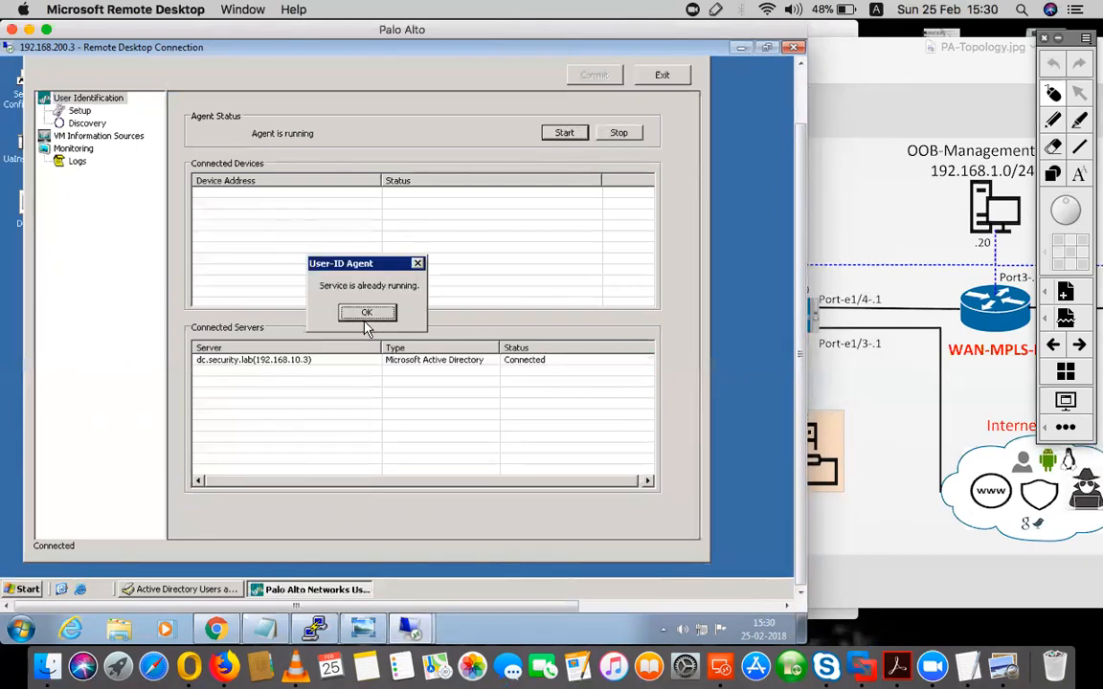
{"action": "left_click", "coordinate": [367, 313]}
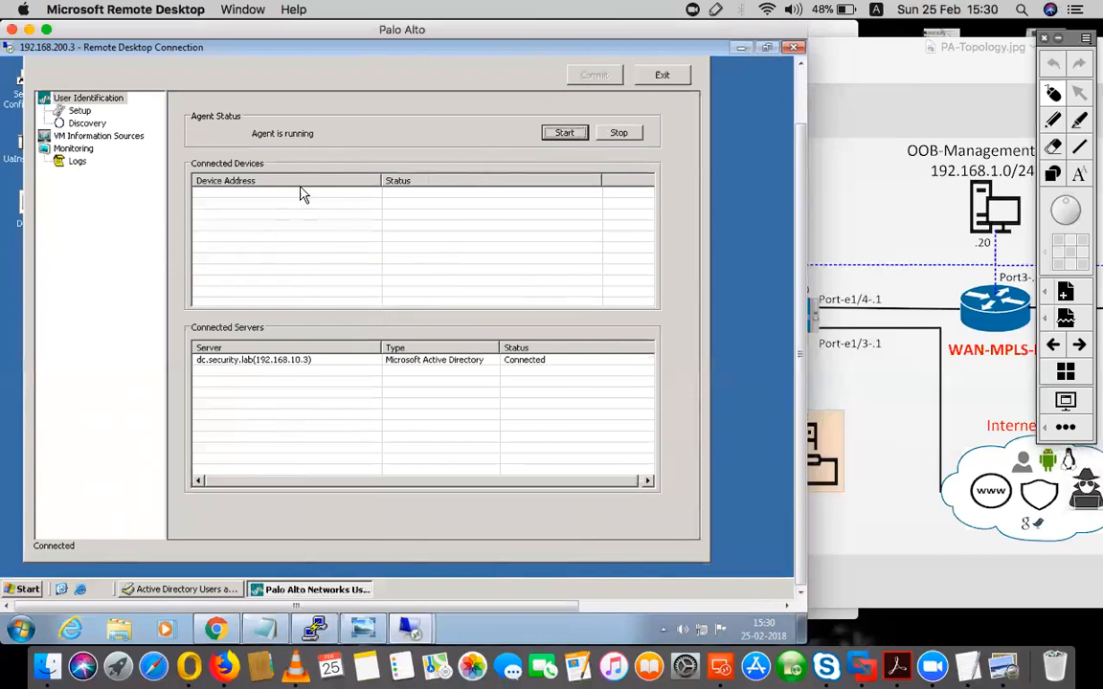
- In the agent setup's authentication settings, set the Active Directory user name to the security.lab Administrator account and enter its password
{"action": "left_click", "coordinate": [80, 112]}
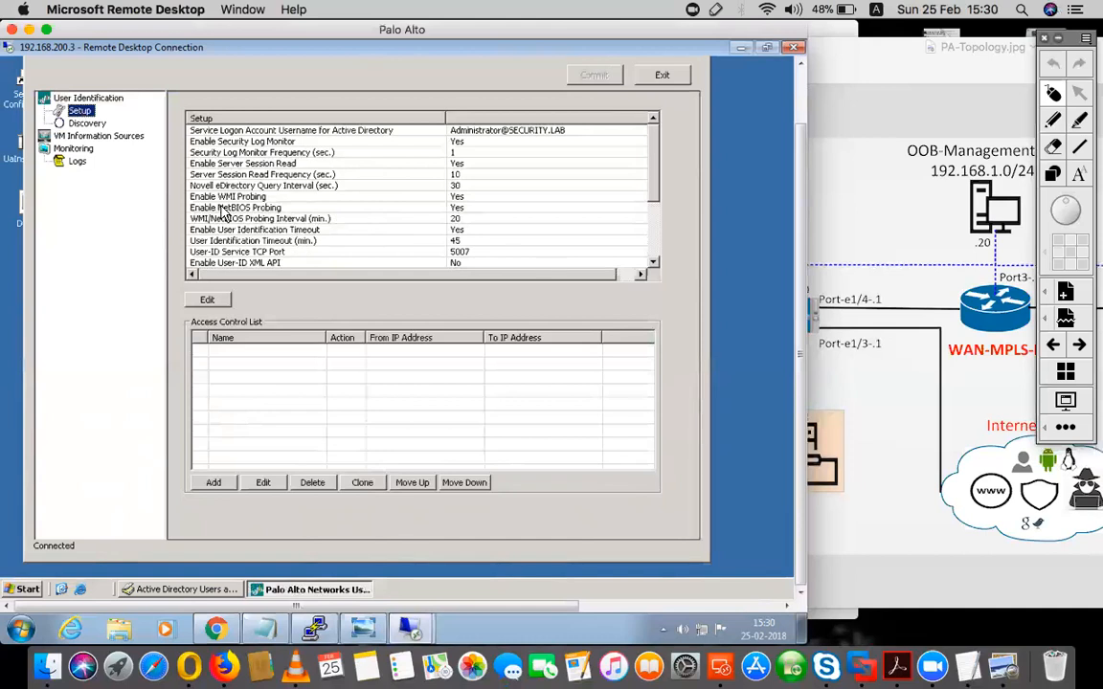
{"action": "left_click", "coordinate": [207, 300]}
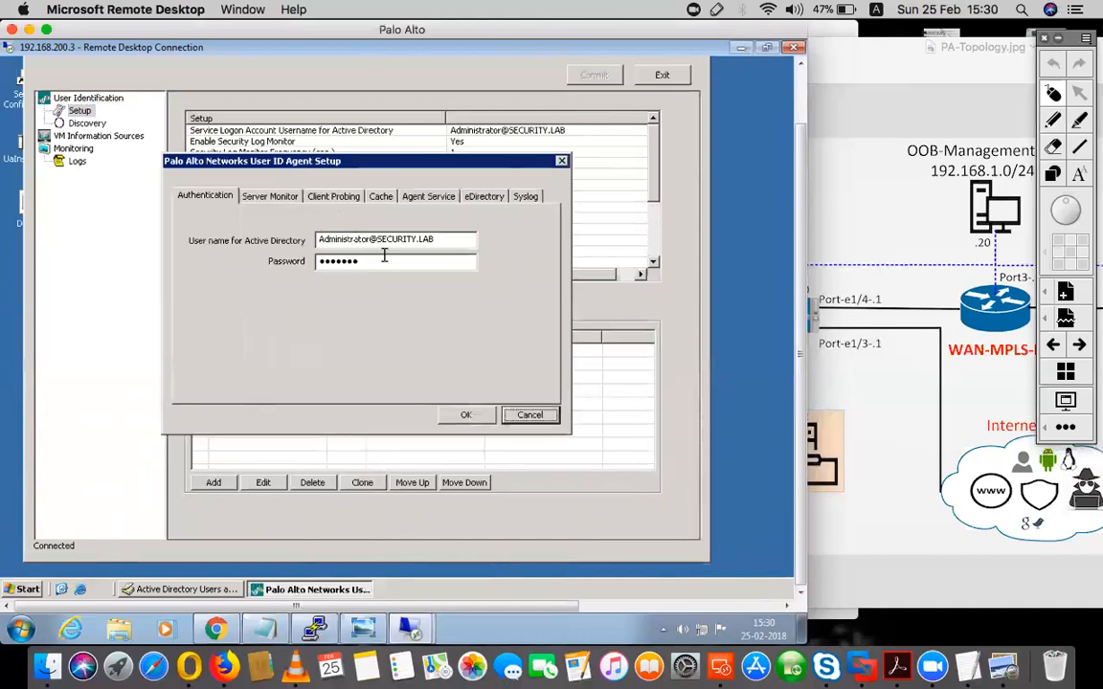
{"action": "left_click_drag", "start_coordinate": [450, 239], "coordinate": [292, 241]}
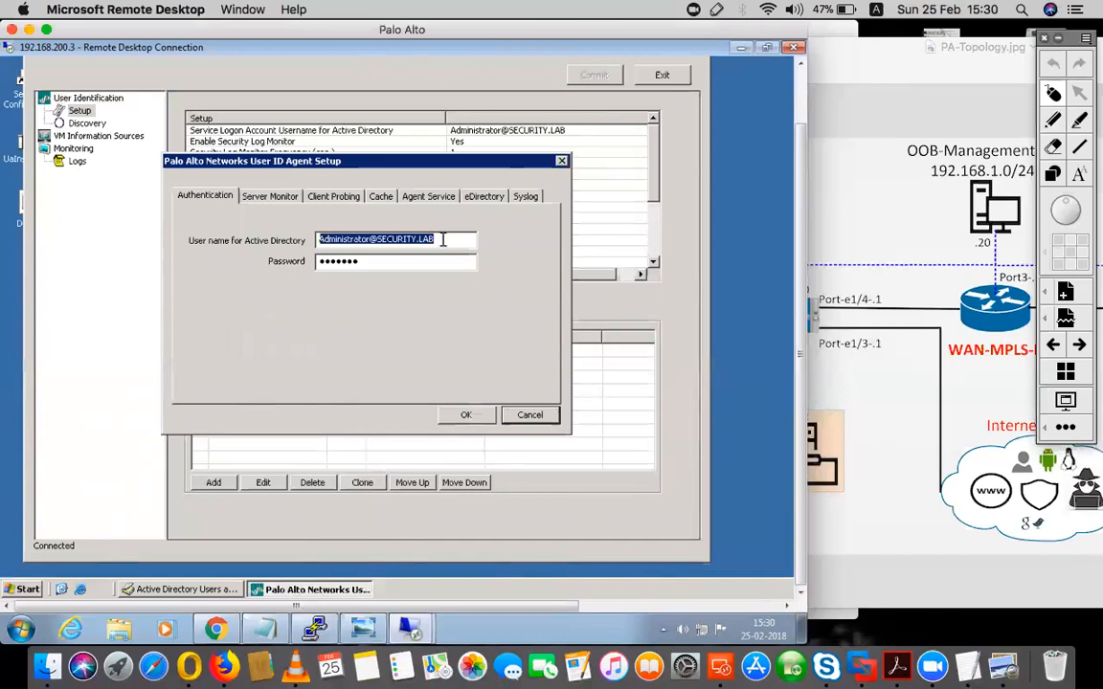
{"action": "type", "text": "Ad"}
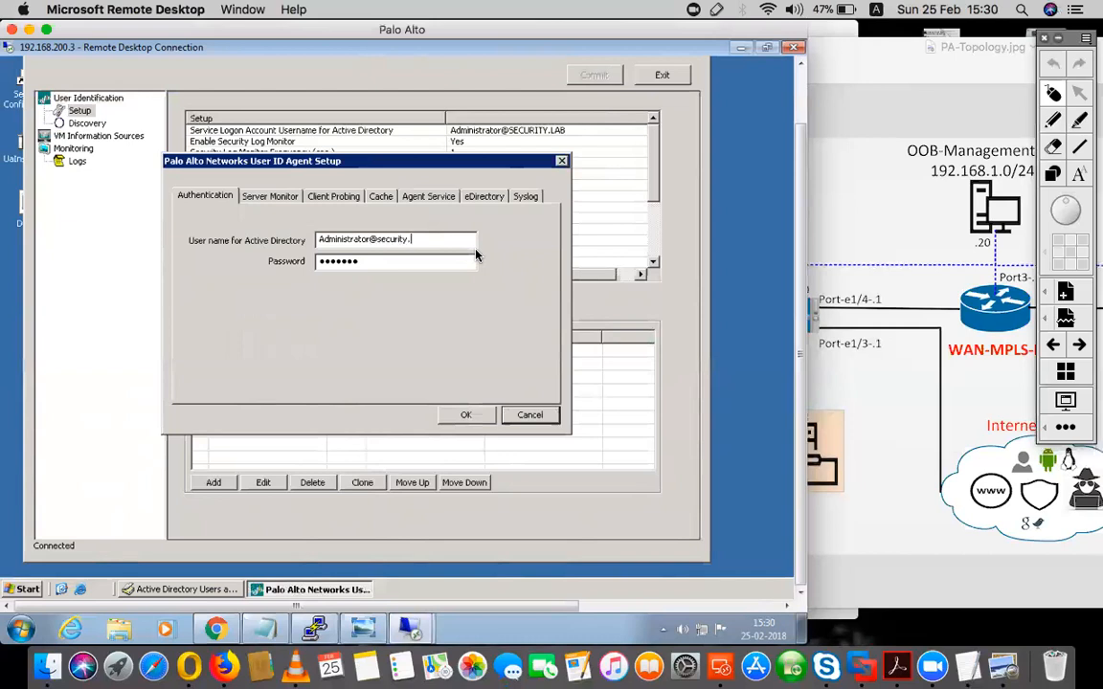
{"action": "key", "text": "Tab"}
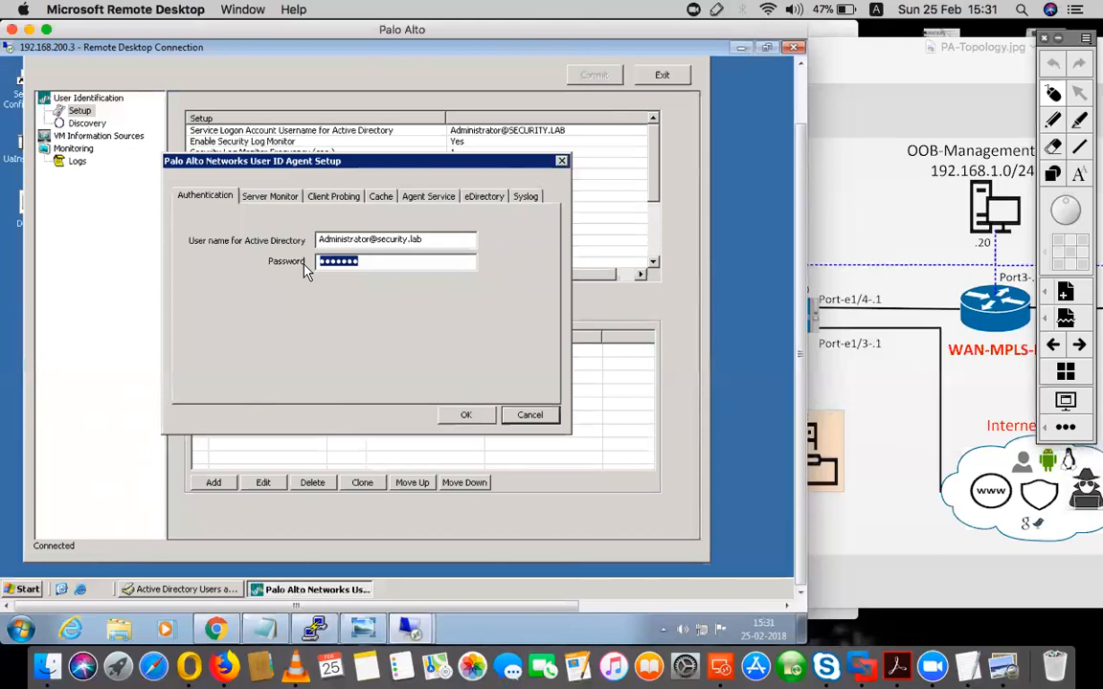
{"action": "type", "text": "•••"}
{"action": "left_click", "coordinate": [465, 415]}
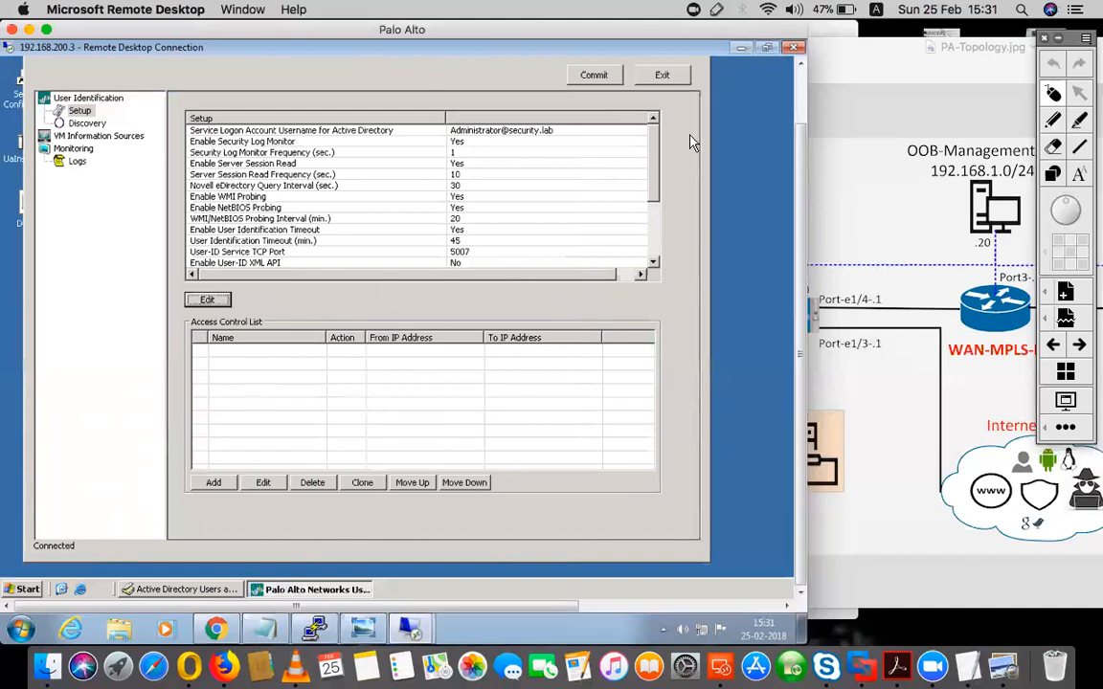
- Reopen the agent setup and review the Server Monitor and Client Probing settings
{"action": "left_click", "coordinate": [23, 590]}
{"action": "left_click", "coordinate": [702, 219]}
{"action": "left_click", "coordinate": [209, 300]}
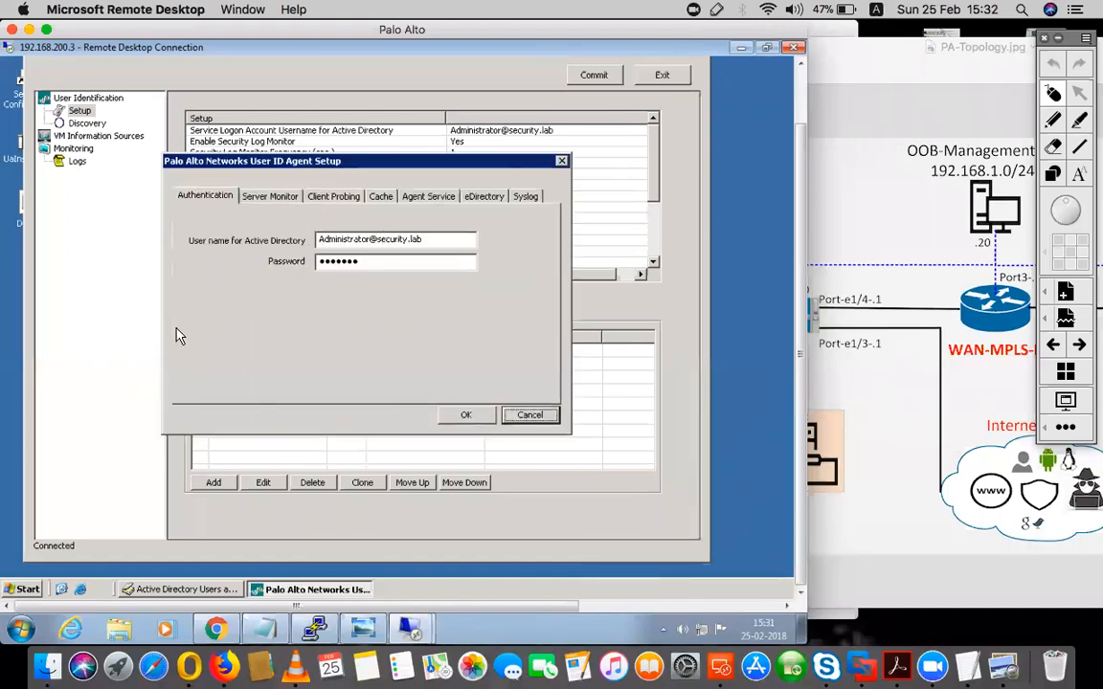
{"action": "left_click", "coordinate": [281, 198]}
{"action": "left_click", "coordinate": [325, 197]}
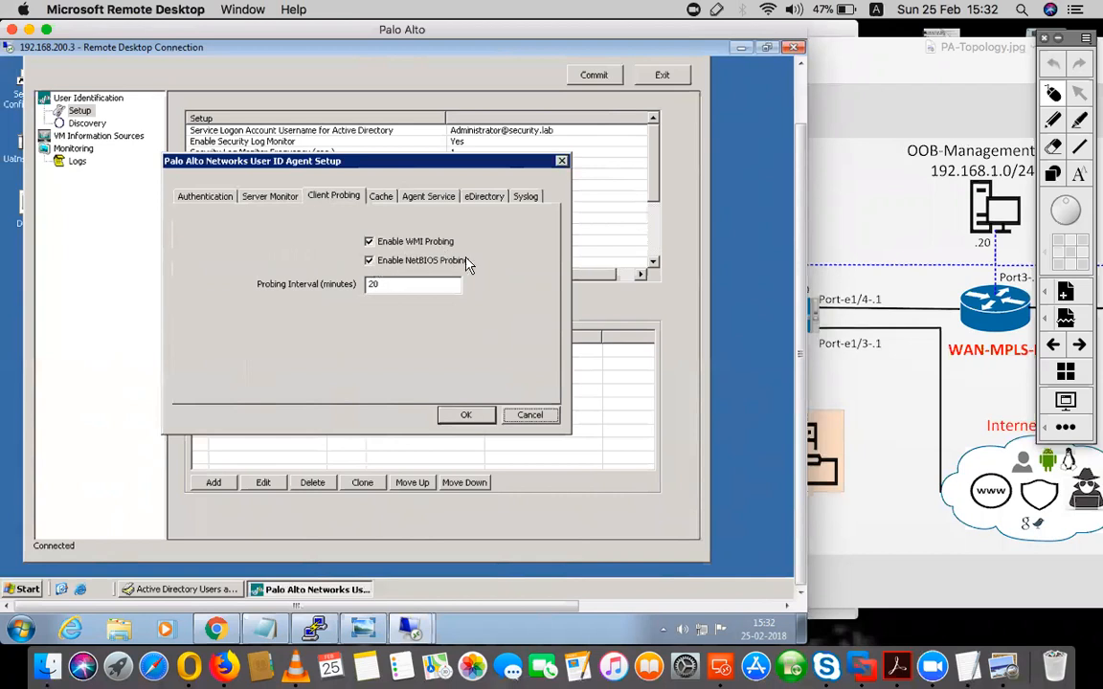
- Review the Agent Service TCP ports, enabling the User-ID XML API briefly and disabling it again
{"action": "left_click", "coordinate": [430, 198]}
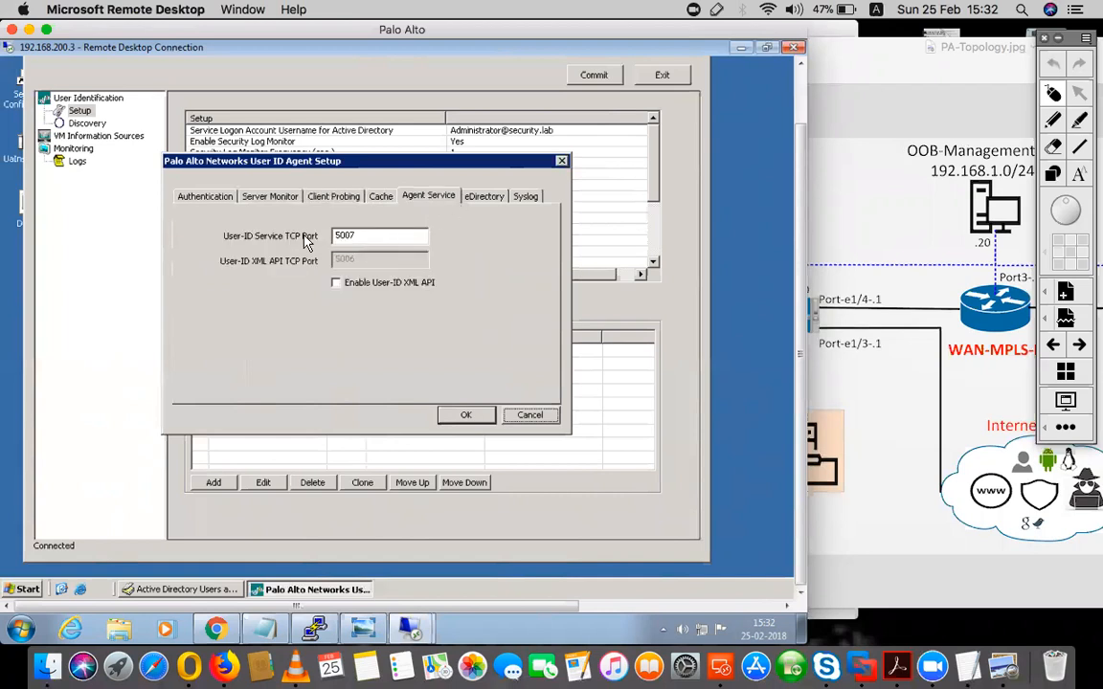
{"action": "left_click_drag", "start_coordinate": [358, 236], "coordinate": [310, 237]}
{"action": "left_click", "coordinate": [336, 282]}
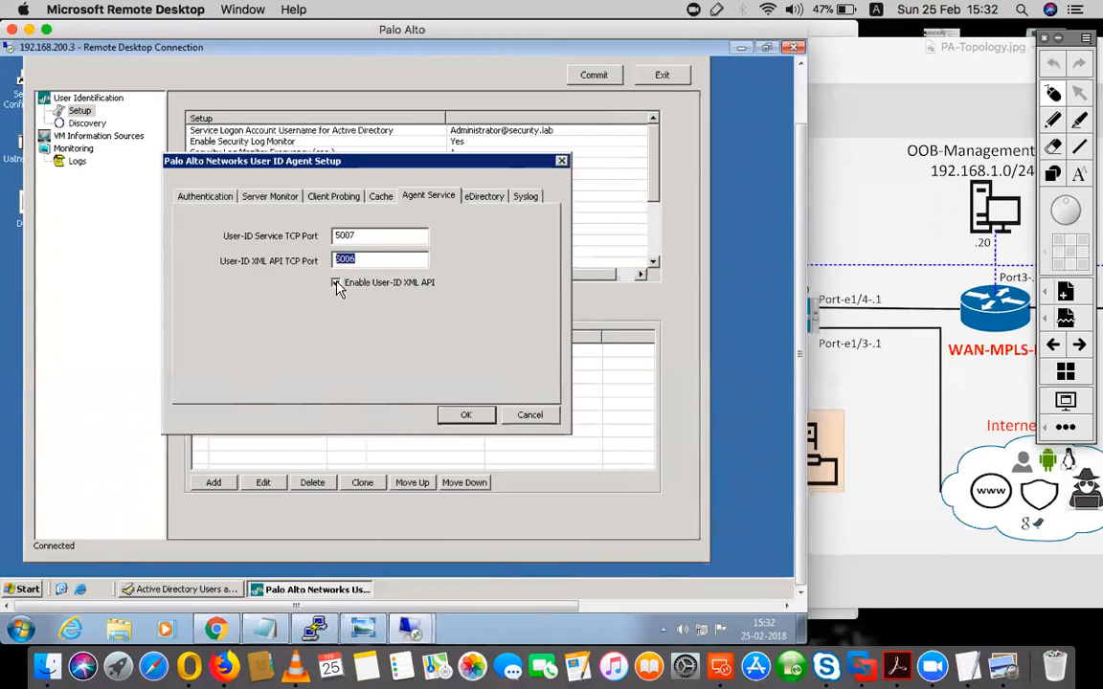
{"action": "left_click", "coordinate": [374, 287]}
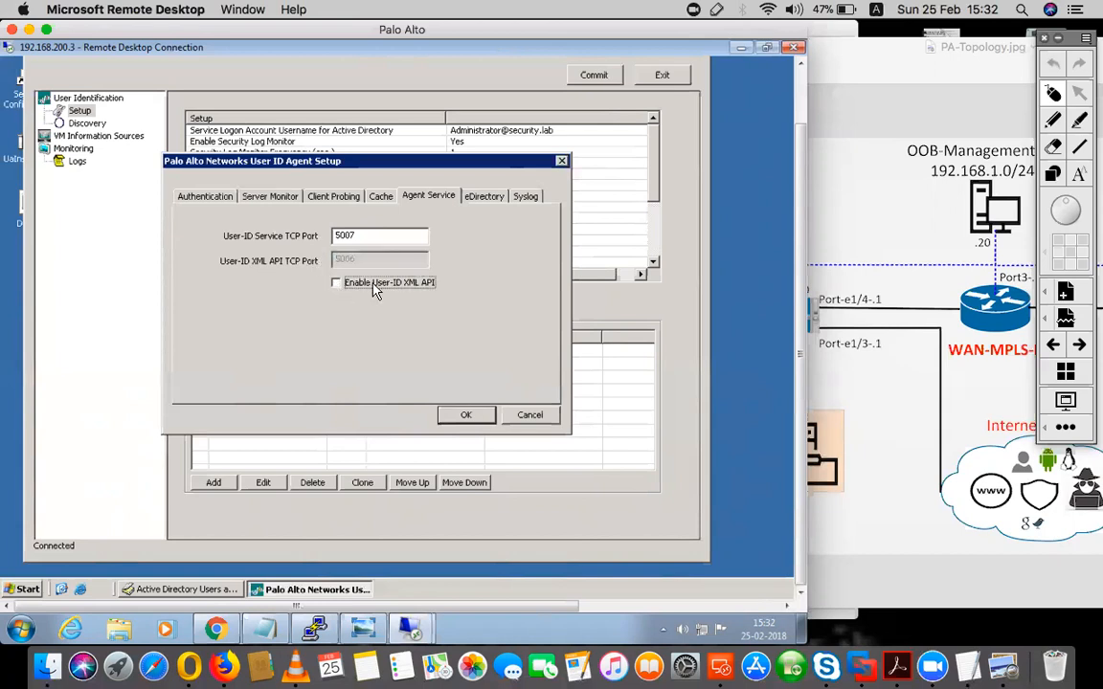
{"action": "double_click", "coordinate": [362, 235]}
- Review the eDirectory, Agent Service and Authentication settings and accept the agent setup
{"action": "left_click", "coordinate": [487, 198]}
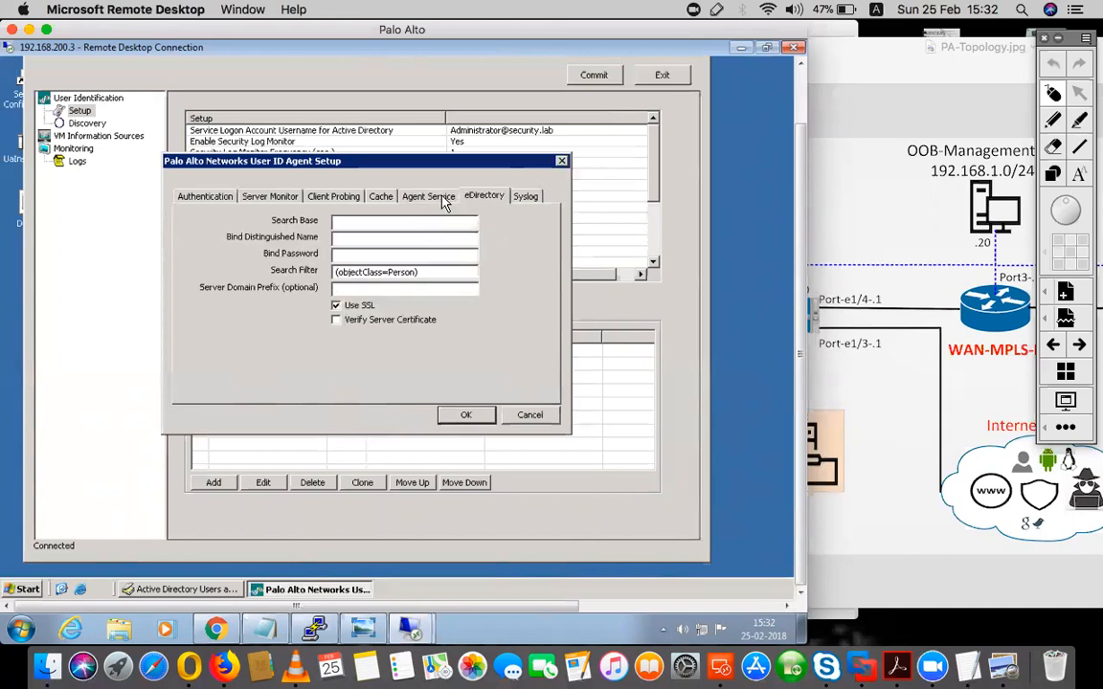
{"action": "left_click", "coordinate": [348, 221]}
{"action": "left_click", "coordinate": [406, 195]}
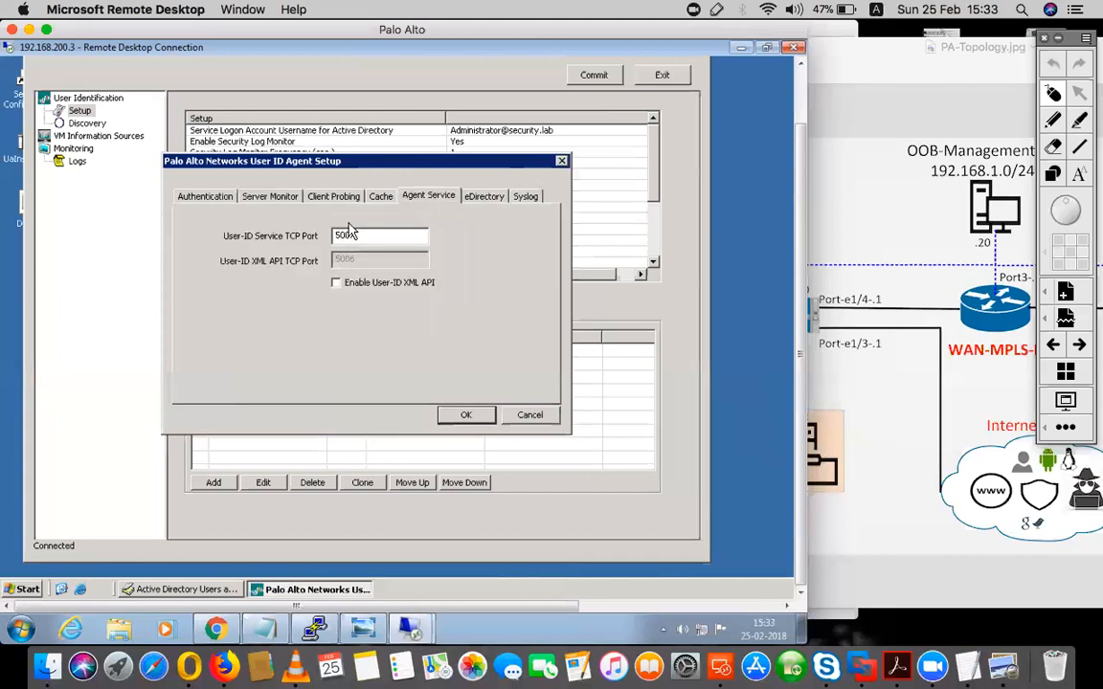
{"action": "left_click", "coordinate": [192, 193]}
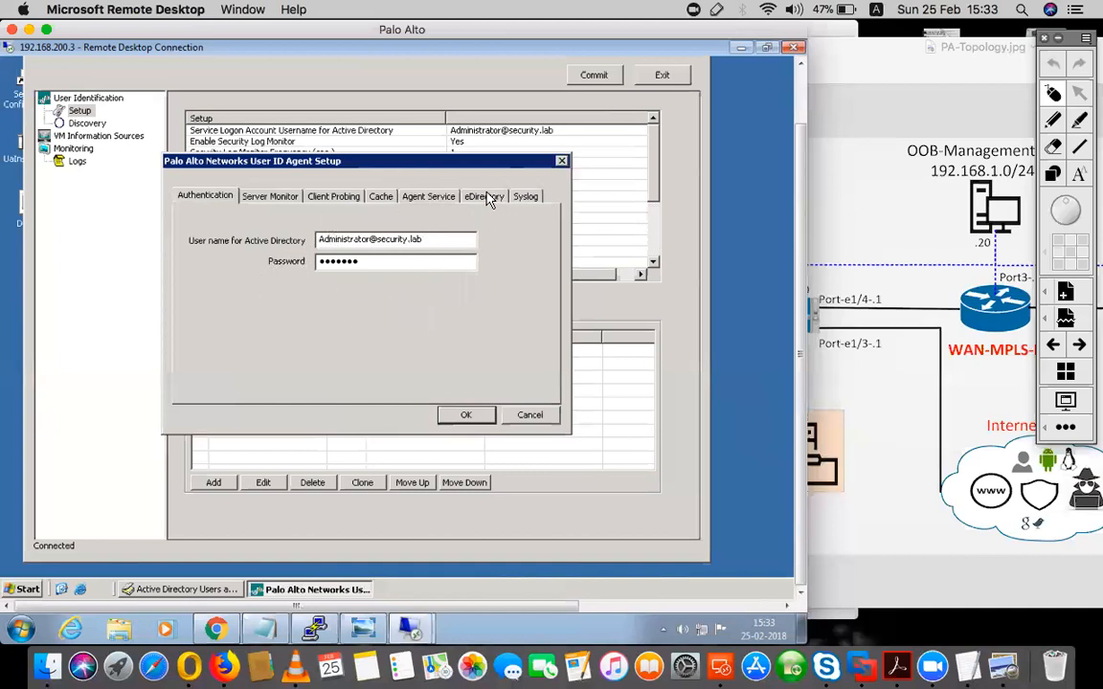
{"action": "left_click", "coordinate": [467, 415]}
- Check which server types the Discovery settings offer for a new server and cancel the entry
{"action": "left_click", "coordinate": [88, 123]}
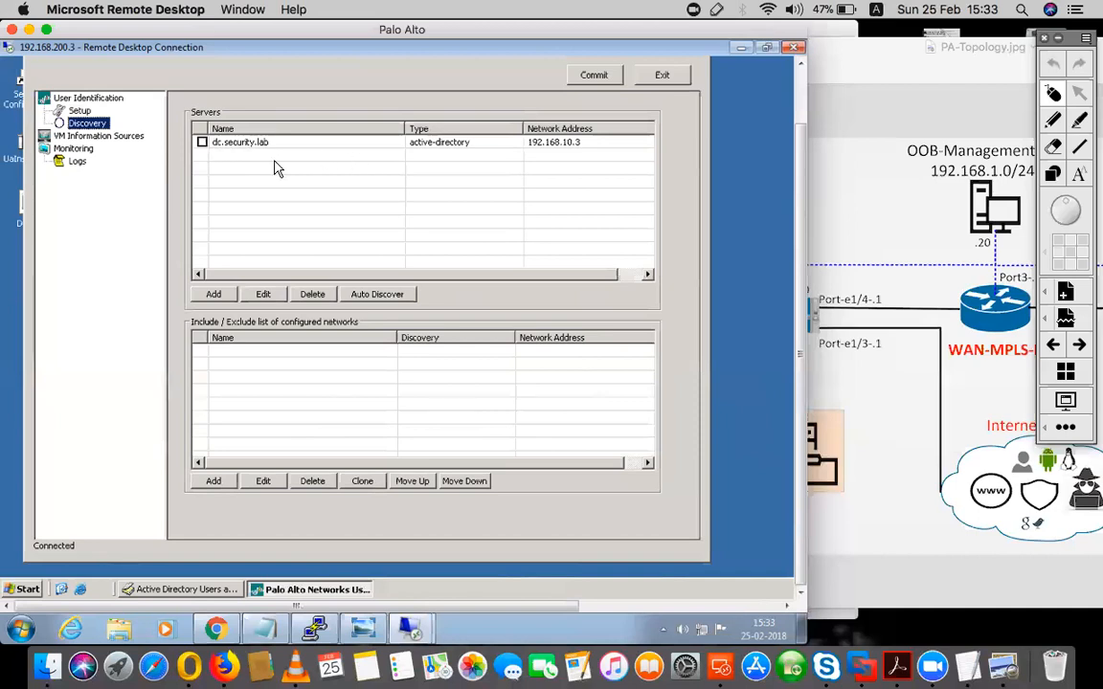
{"action": "left_click", "coordinate": [215, 295]}
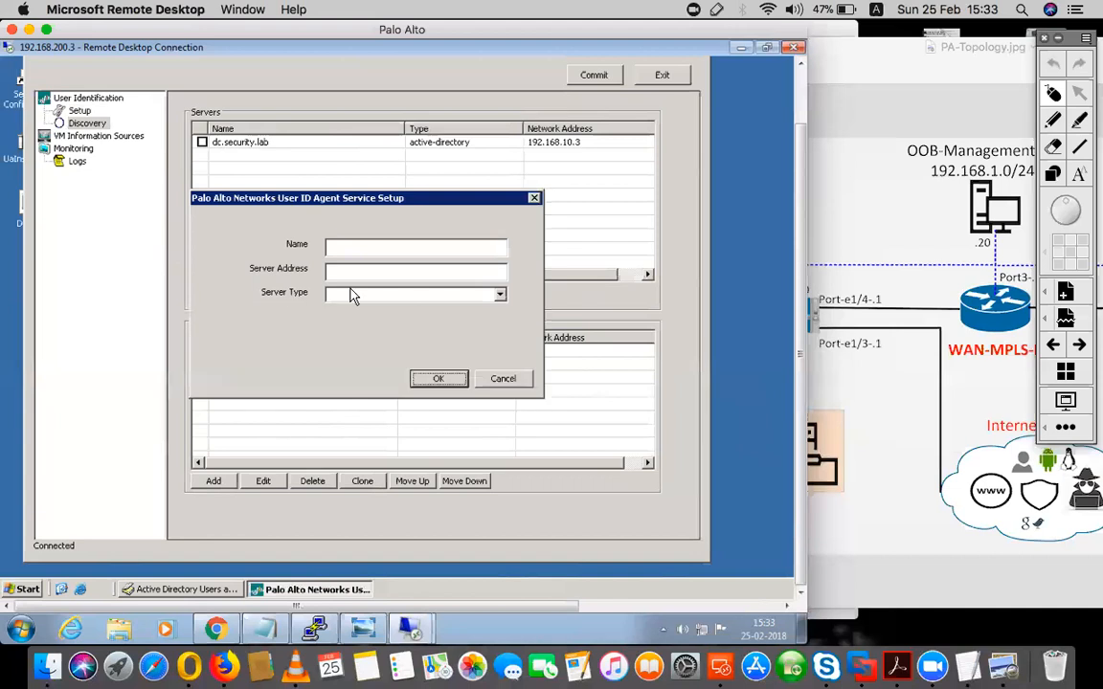
{"action": "left_click", "coordinate": [499, 293]}
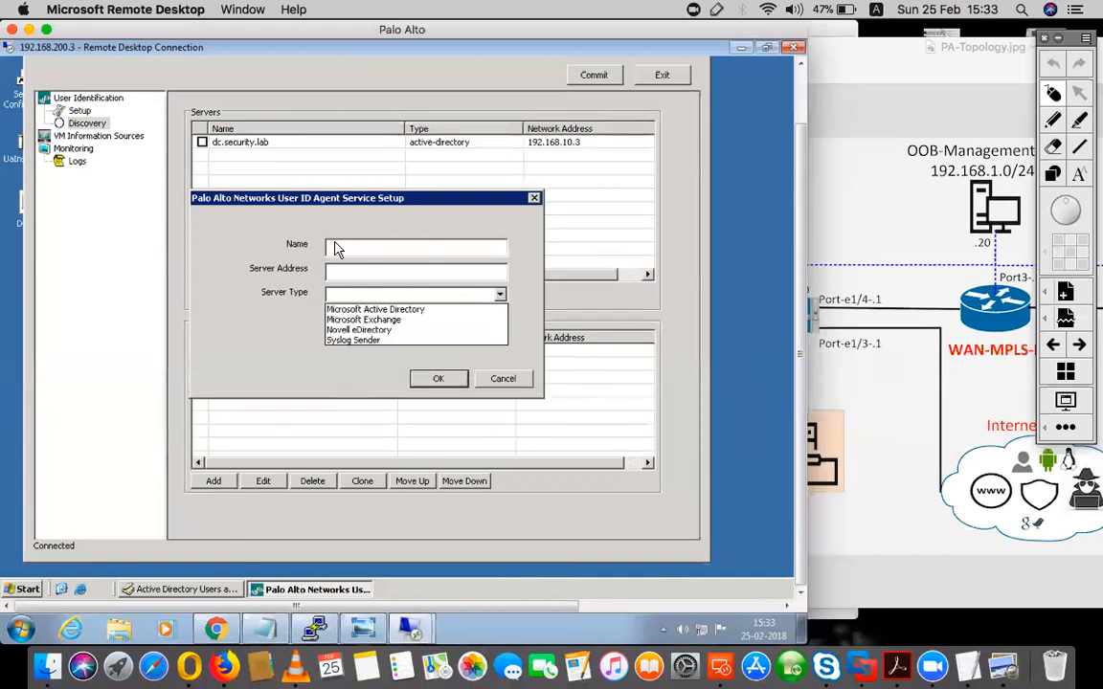
{"action": "left_click", "coordinate": [512, 381]}
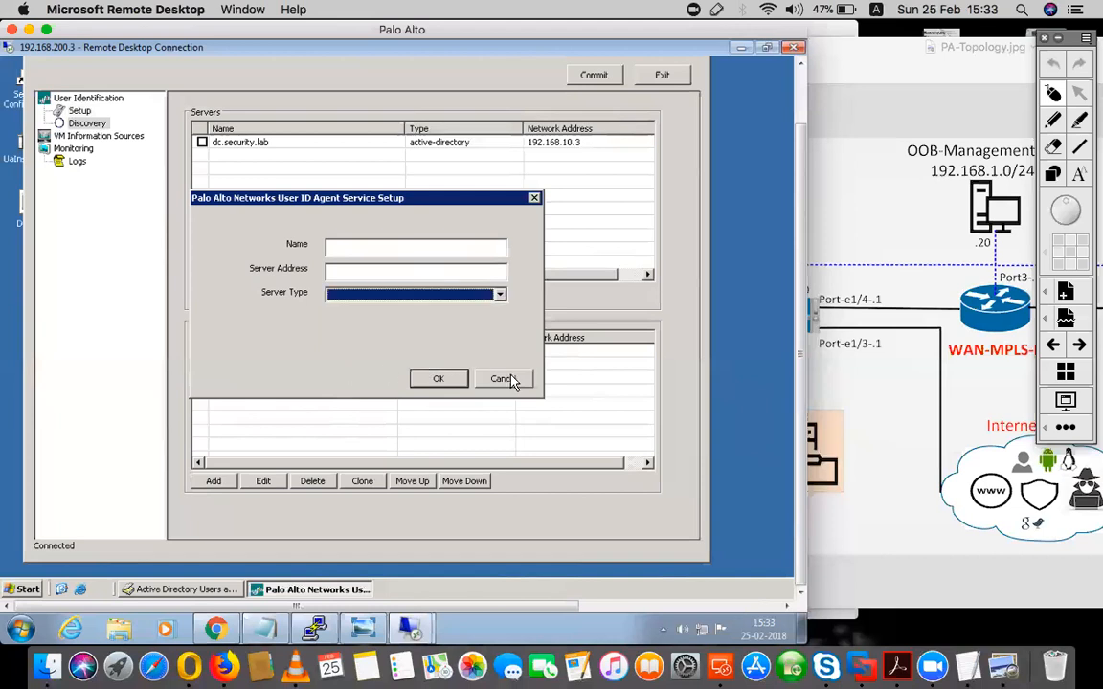
{"action": "left_click", "coordinate": [505, 379]}
- Auto-discover the domain's servers and commit the User-ID Agent configuration
{"action": "left_click", "coordinate": [371, 296]}
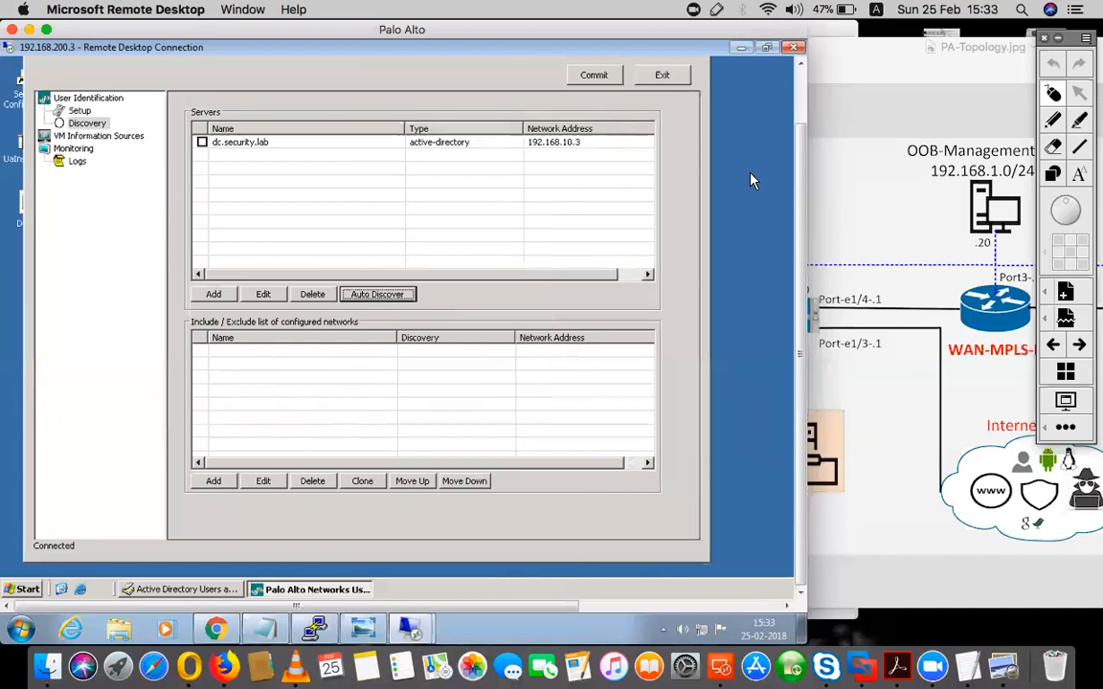
{"action": "left_click_drag", "start_coordinate": [800, 177], "coordinate": [802, 151]}
{"action": "left_click", "coordinate": [588, 112]}
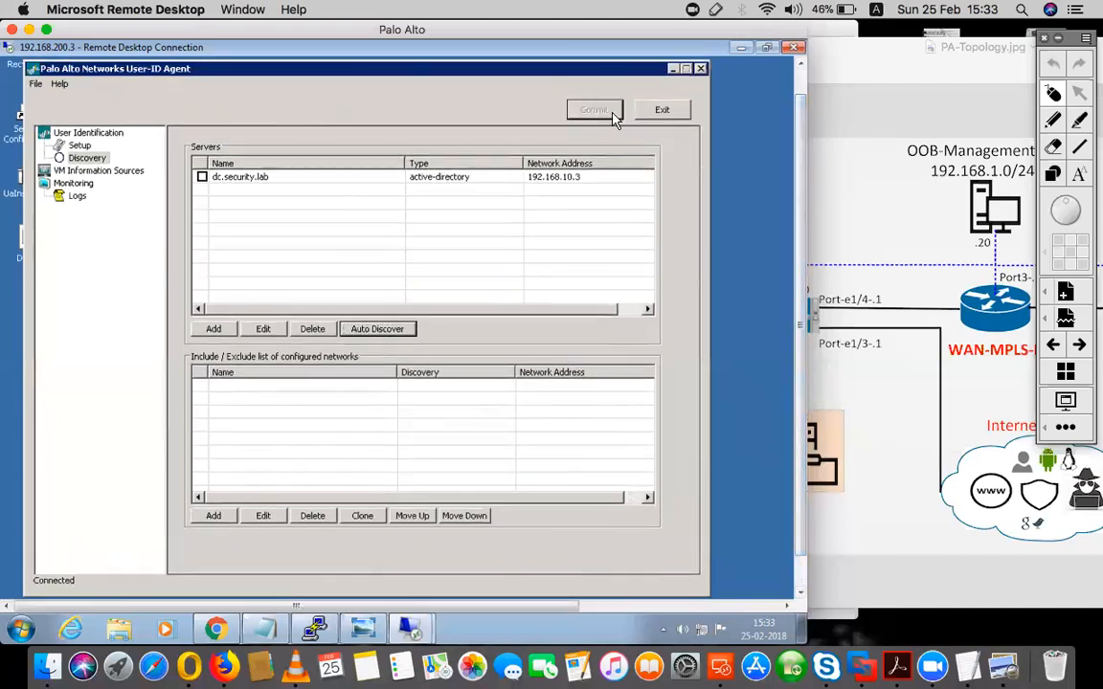
- Review the committed agent setup values and the discovered user-to-IP mappings under Monitoring
{"action": "left_click", "coordinate": [75, 147]}
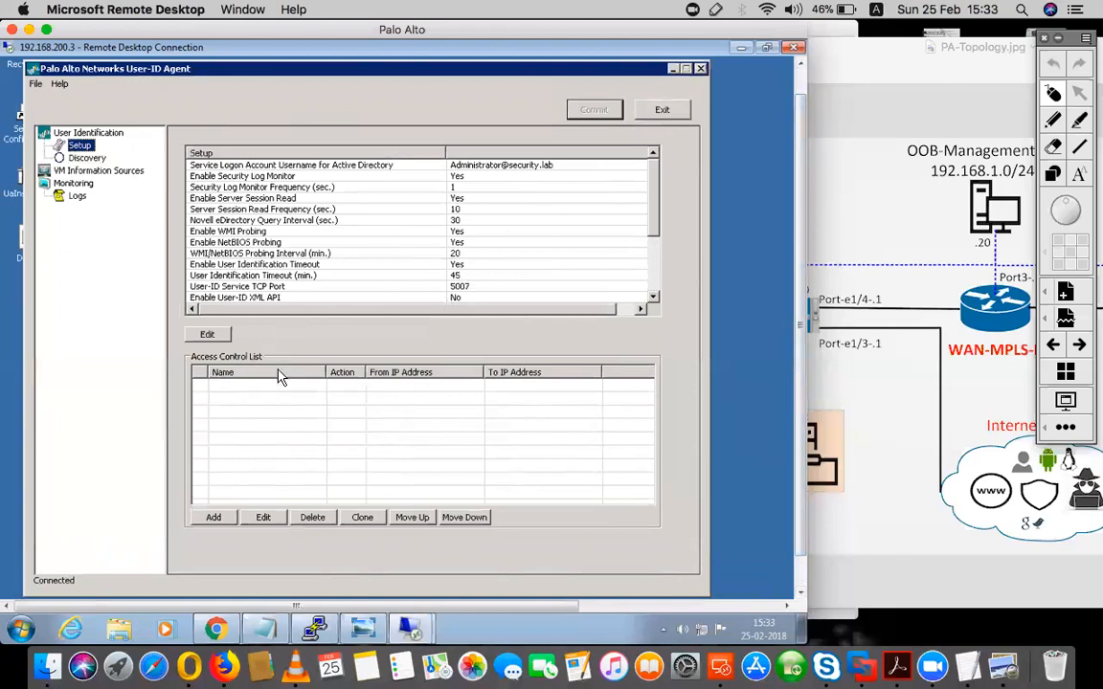
{"action": "left_click", "coordinate": [74, 182]}
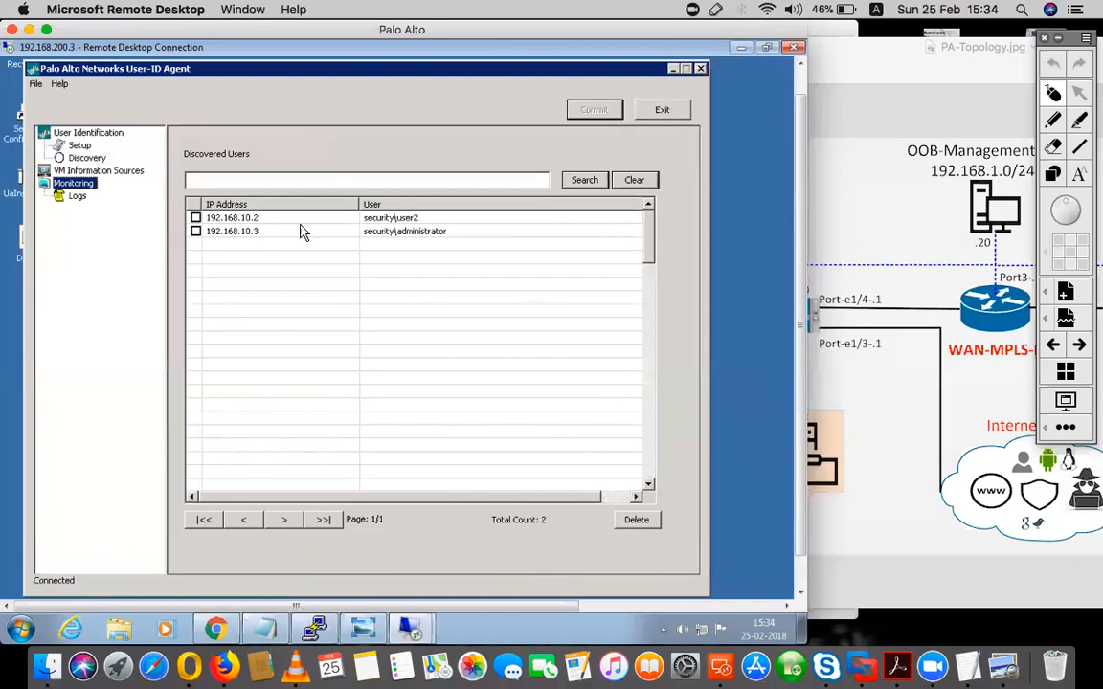
{"action": "scroll", "coordinate": [785, 194], "scroll_direction": "down", "scroll_amount": 2}
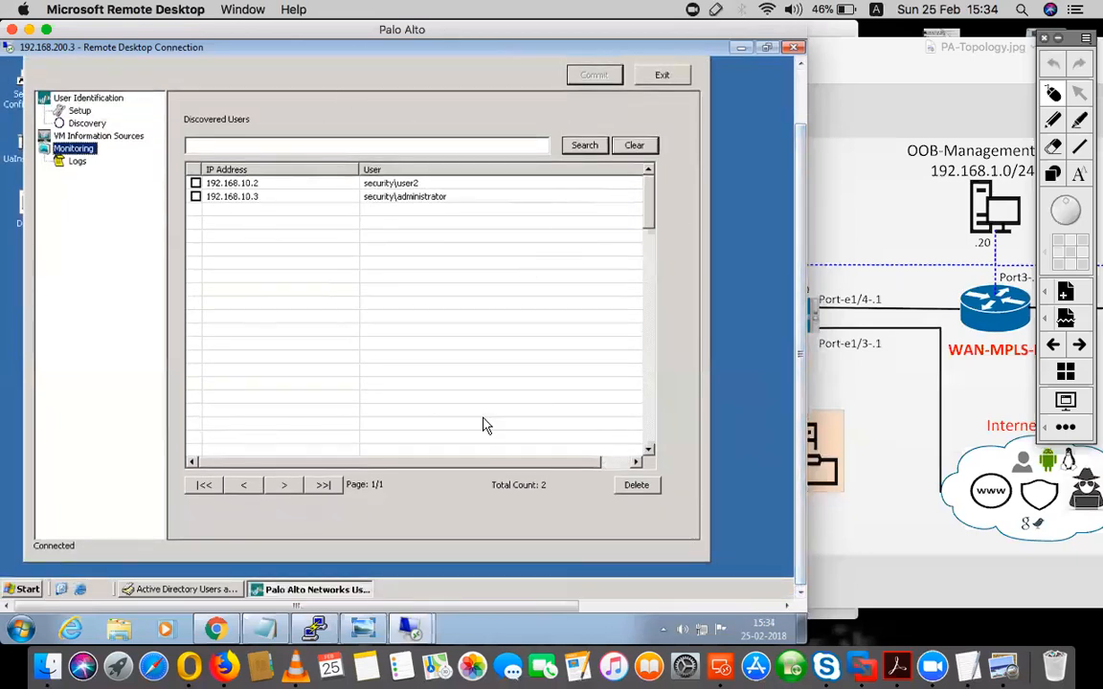
- Switch to the TextEdit lab notes, review the Lab-2 configuration steps up to the LDAP server profile, and return to the remote session
{"action": "left_click", "coordinate": [223, 663]}
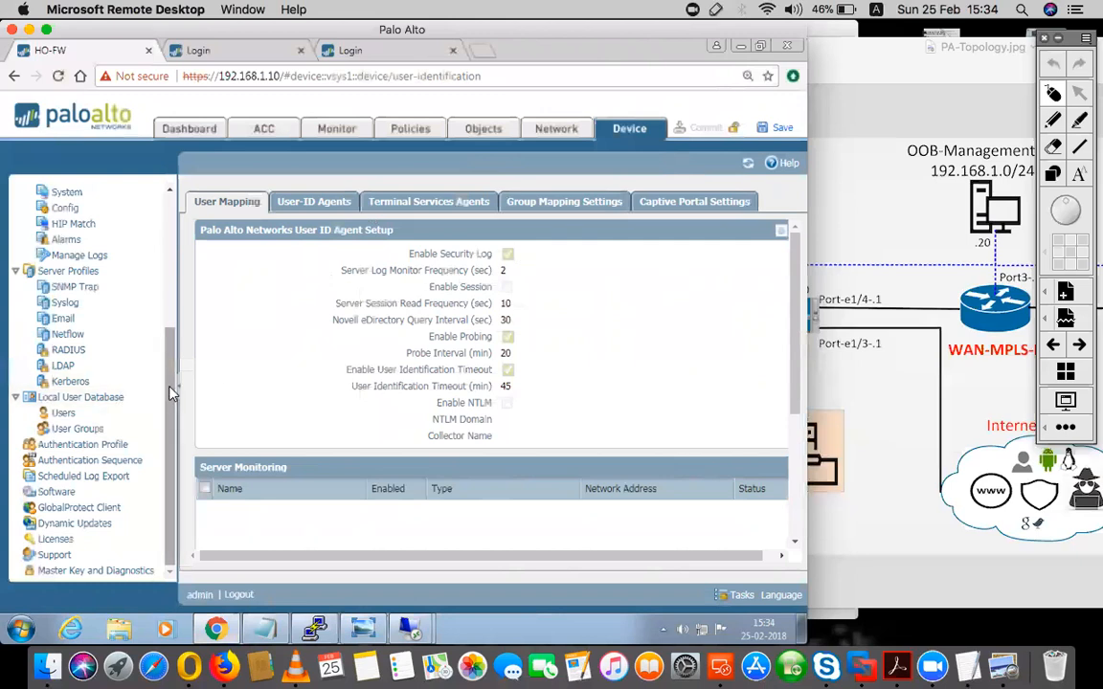
{"action": "left_click", "coordinate": [967, 667]}
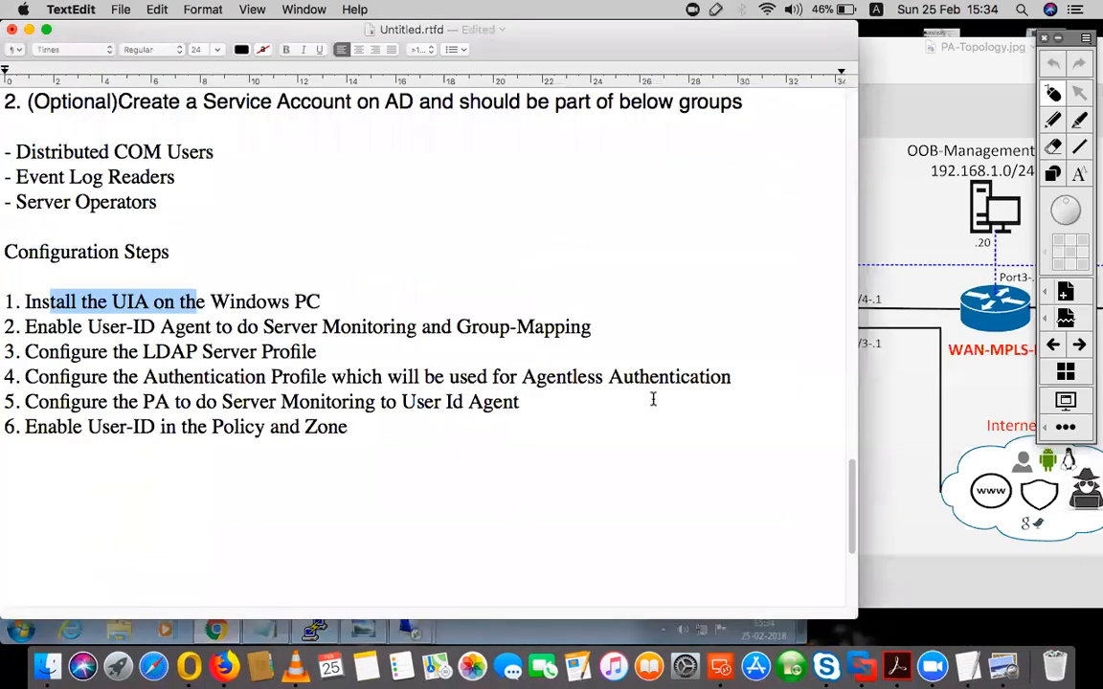
{"action": "scroll", "coordinate": [398, 323], "scroll_direction": "up", "scroll_amount": 5}
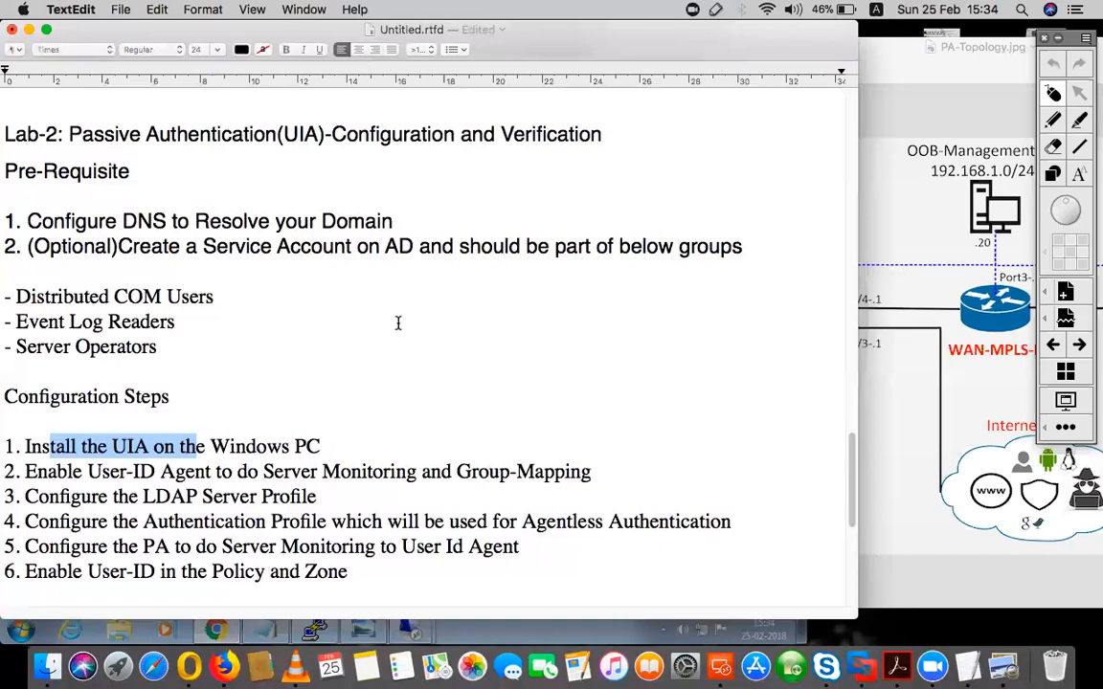
{"action": "scroll", "coordinate": [399, 322], "scroll_direction": "down", "scroll_amount": 1}
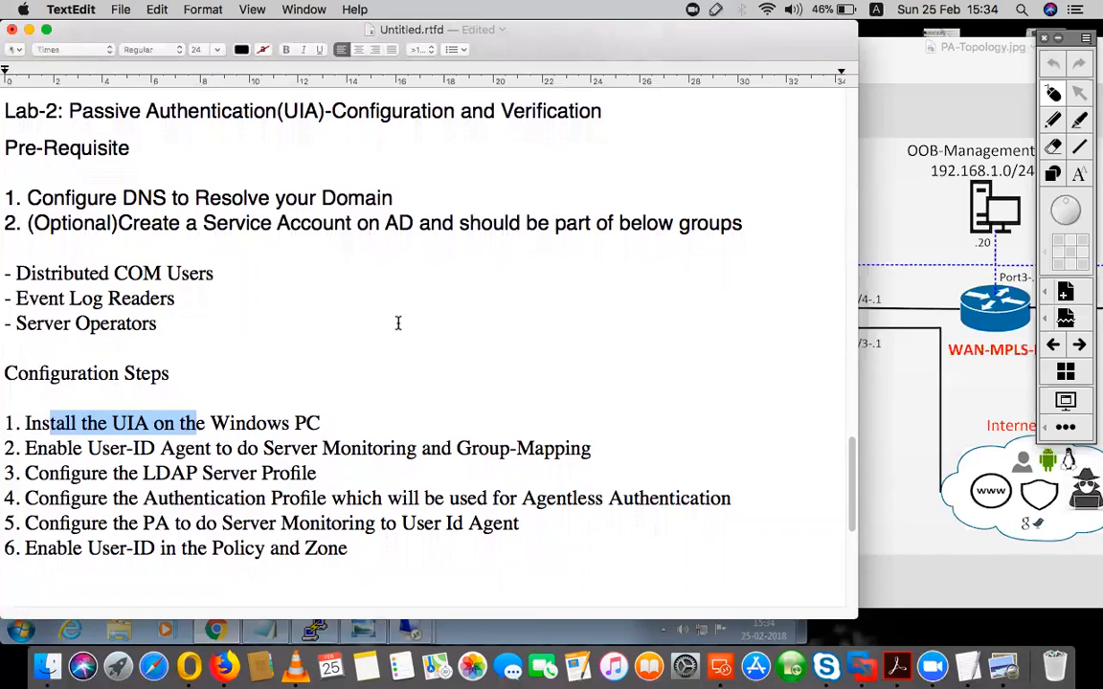
{"action": "left_click_drag", "start_coordinate": [25, 448], "coordinate": [231, 442]}
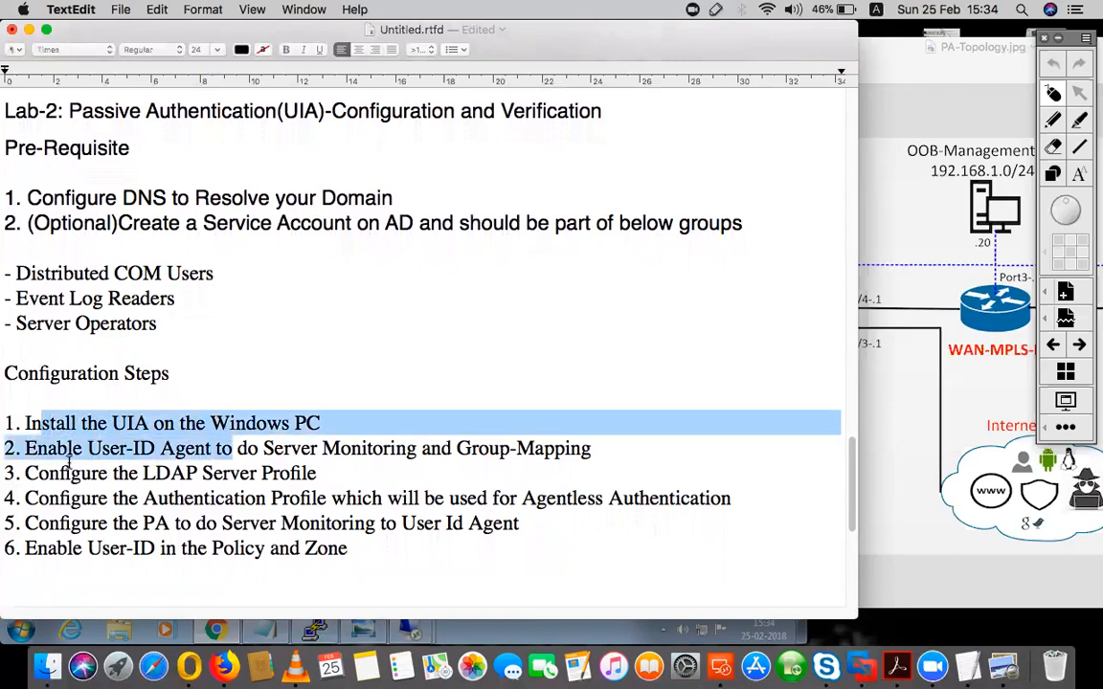
{"action": "left_click_drag", "start_coordinate": [88, 448], "coordinate": [225, 448]}
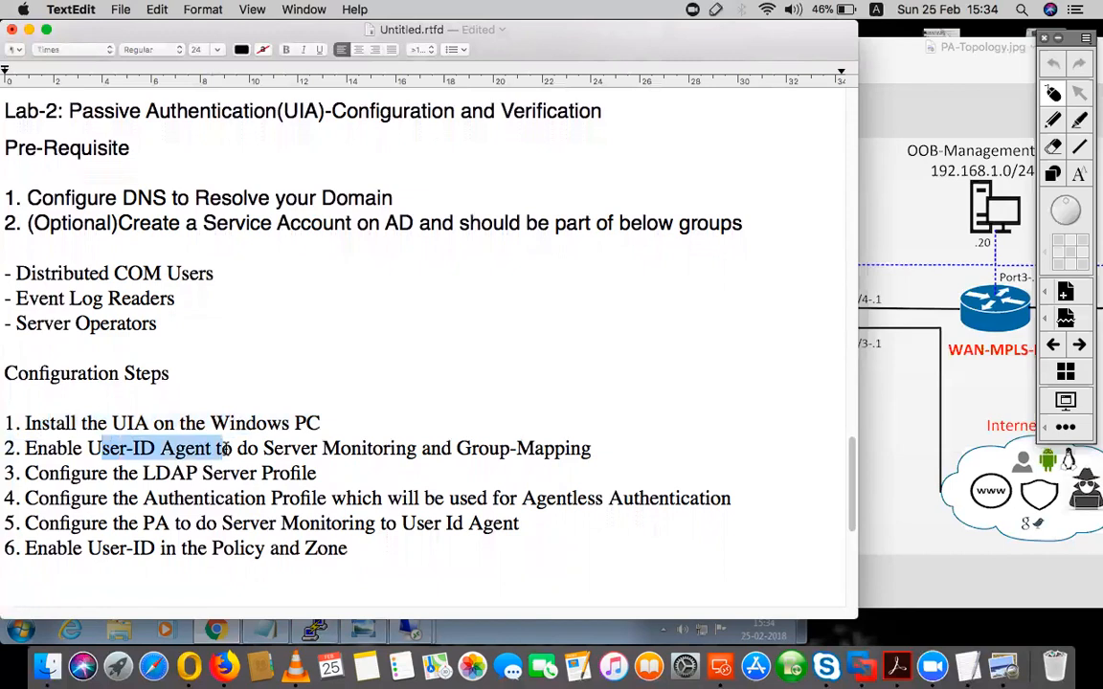
{"action": "left_click_drag", "start_coordinate": [39, 474], "coordinate": [309, 473]}
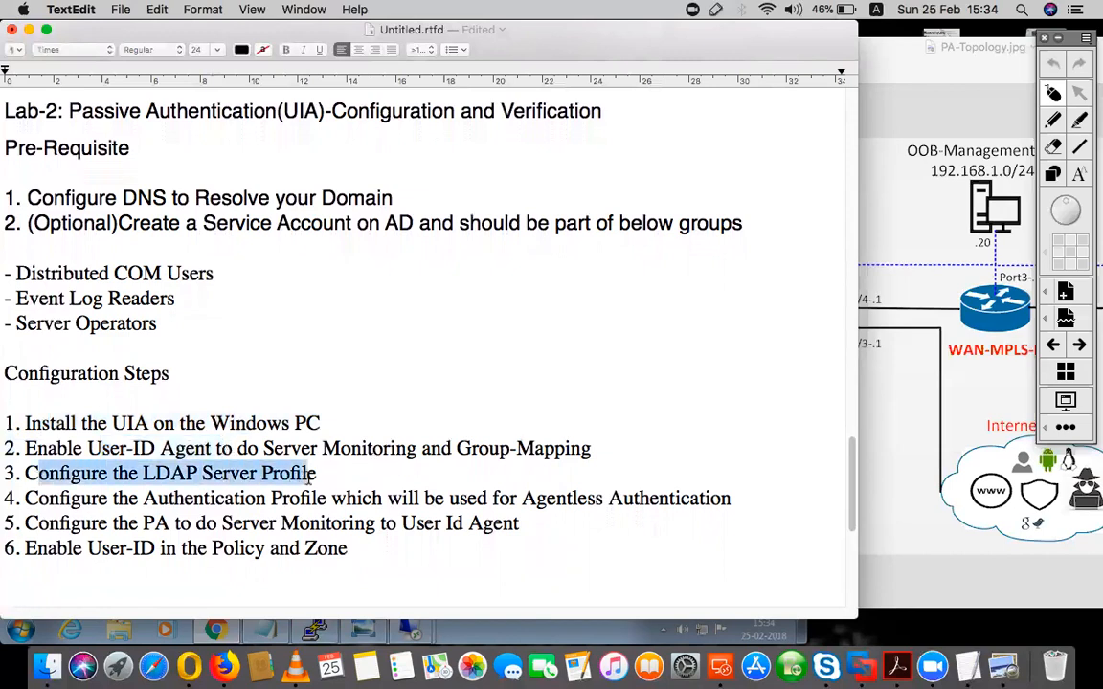
{"action": "left_click", "coordinate": [201, 617]}
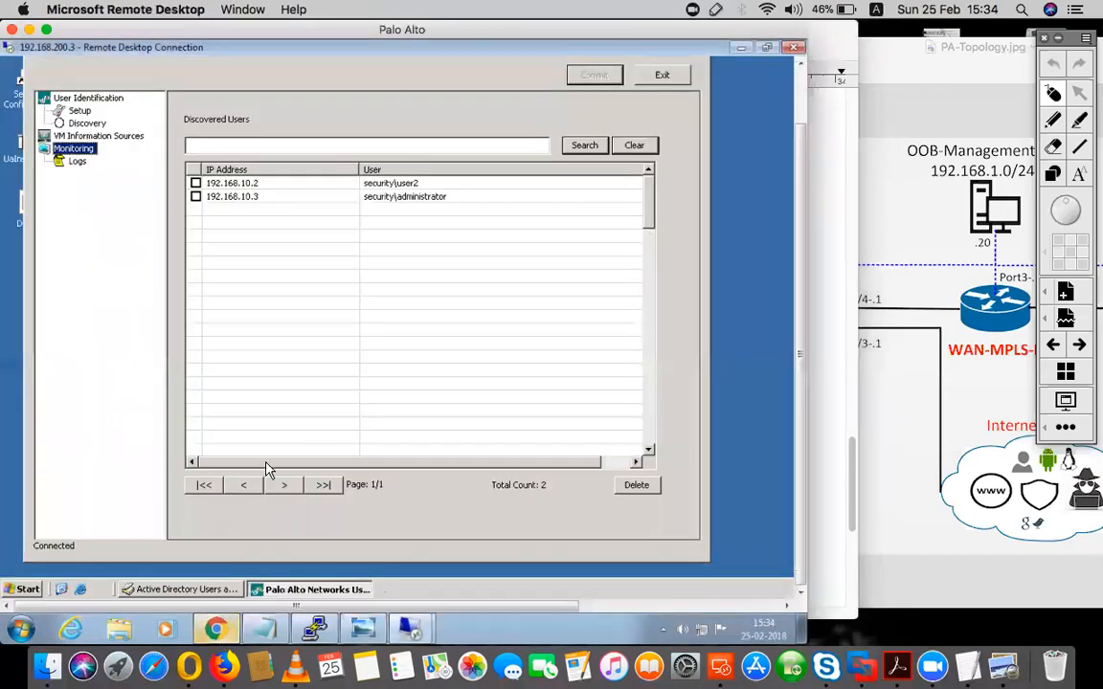
- Switch to the firewall's web interface, review the Internal-ADSVR LDAP server profile and accept it
{"action": "left_click", "coordinate": [214, 633]}
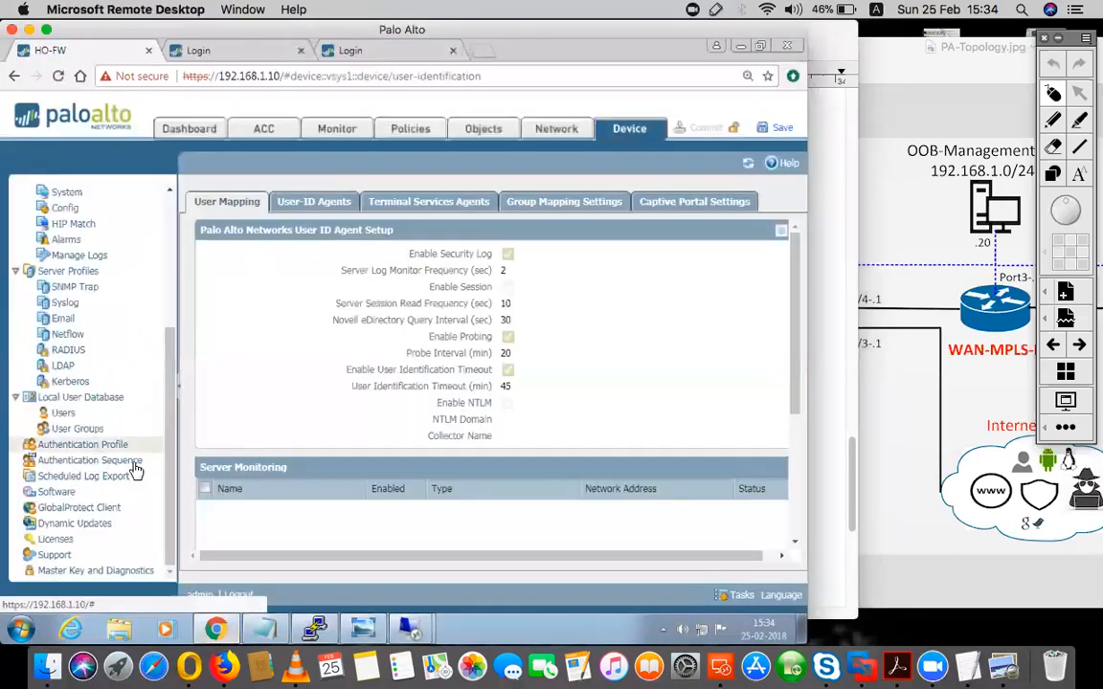
{"action": "left_click", "coordinate": [65, 367]}
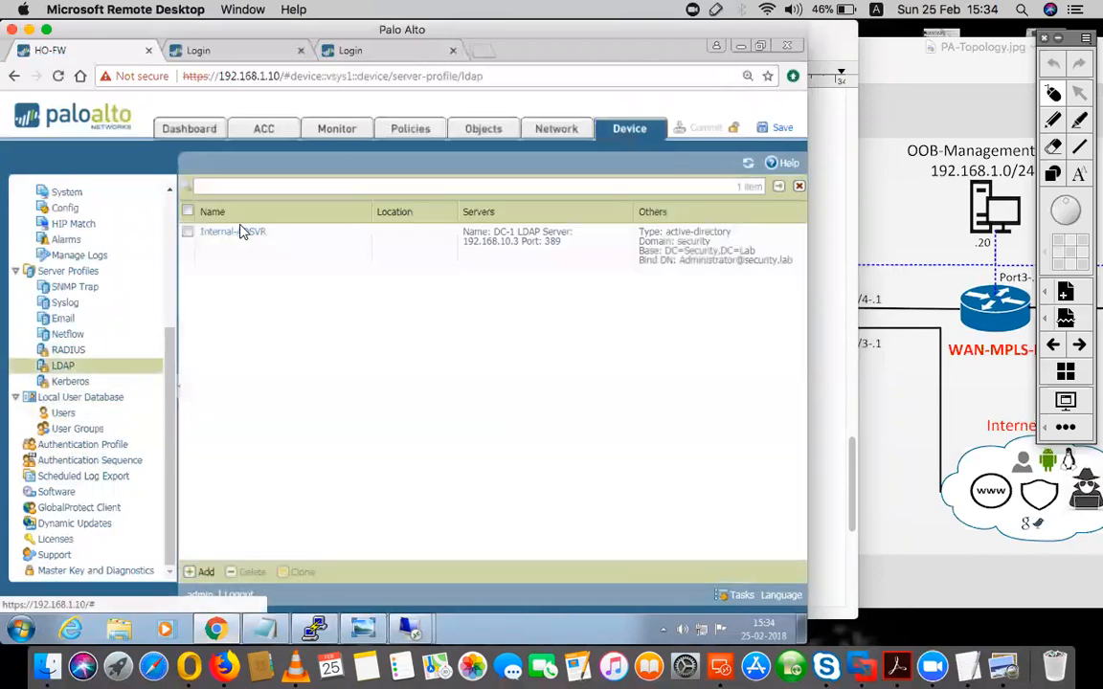
{"action": "left_click", "coordinate": [238, 234]}
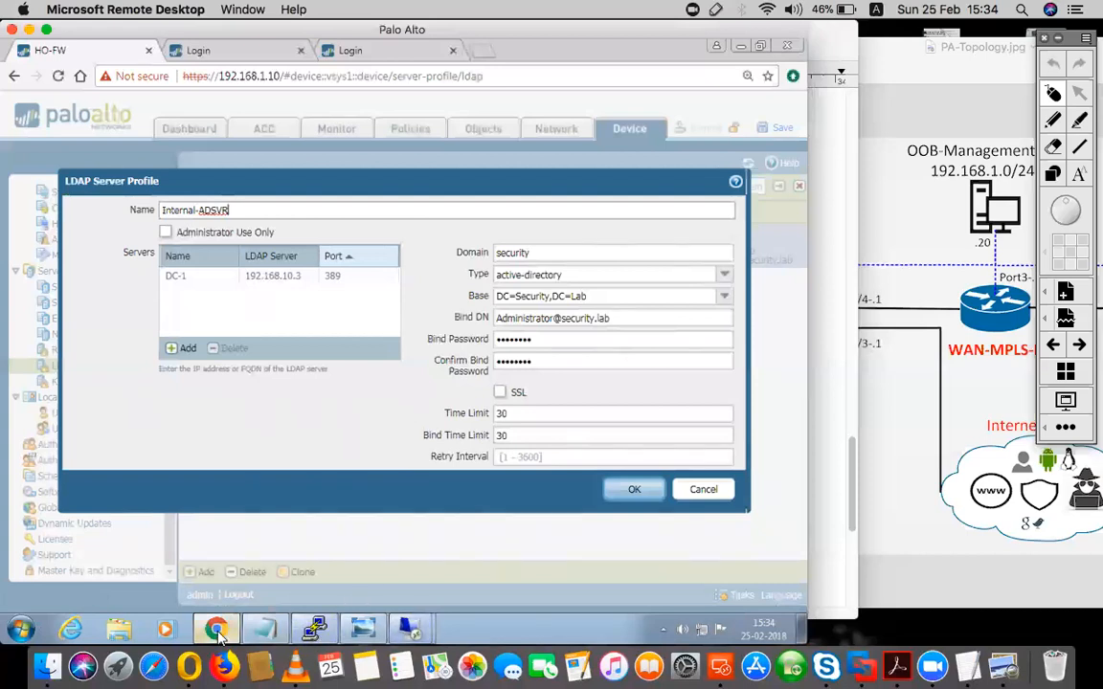
{"action": "left_click", "coordinate": [362, 628]}
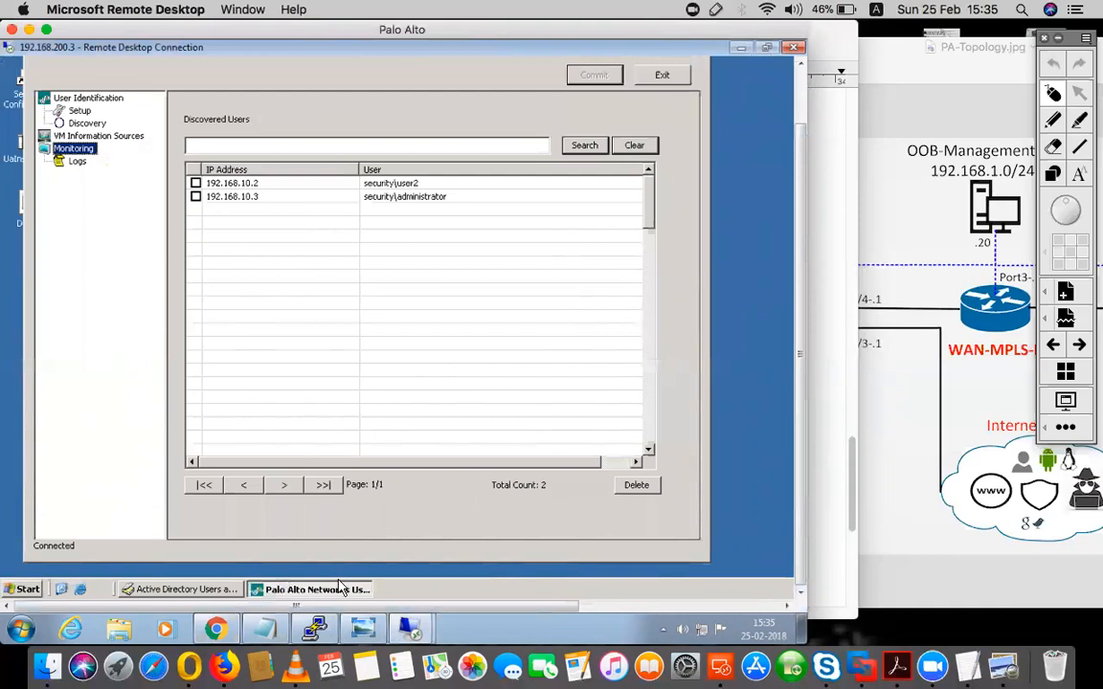
{"action": "left_click", "coordinate": [222, 631]}
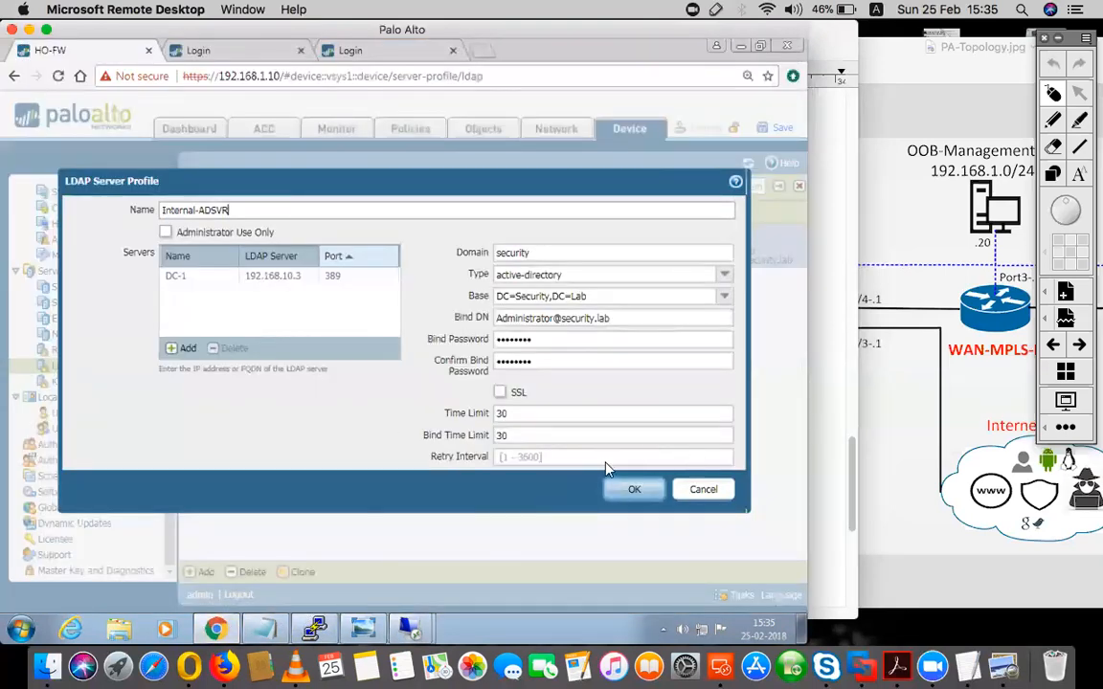
{"action": "left_click", "coordinate": [634, 490]}
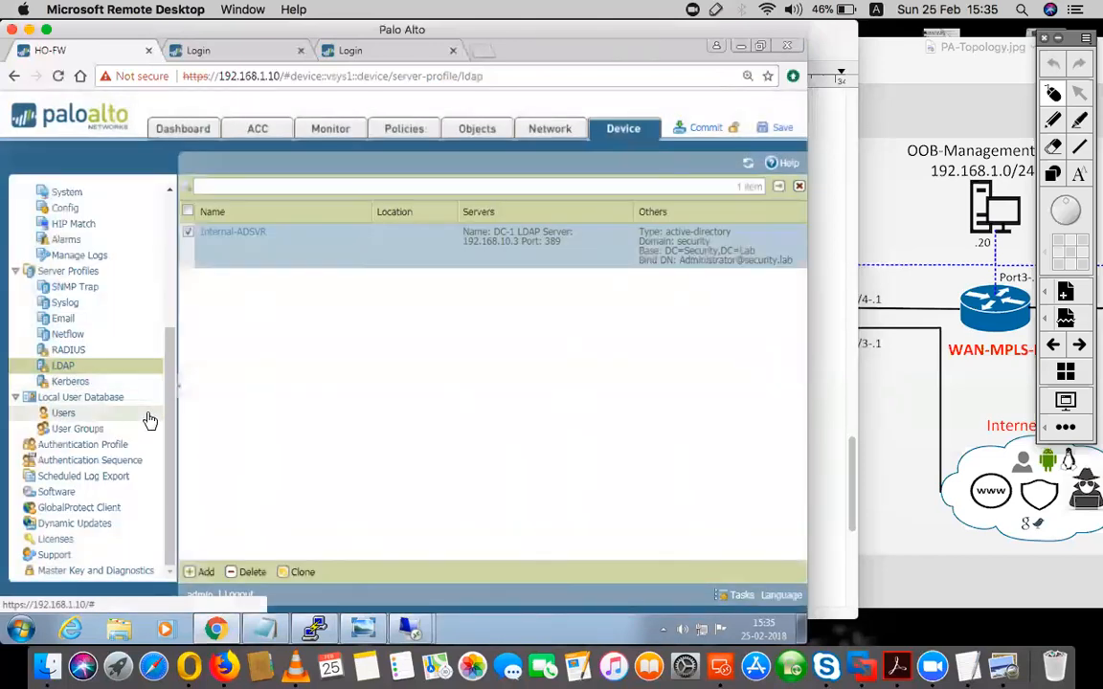
- Review the Agentless-AD-SVR authentication profile and accept its existing settings
{"action": "left_click", "coordinate": [78, 448]}
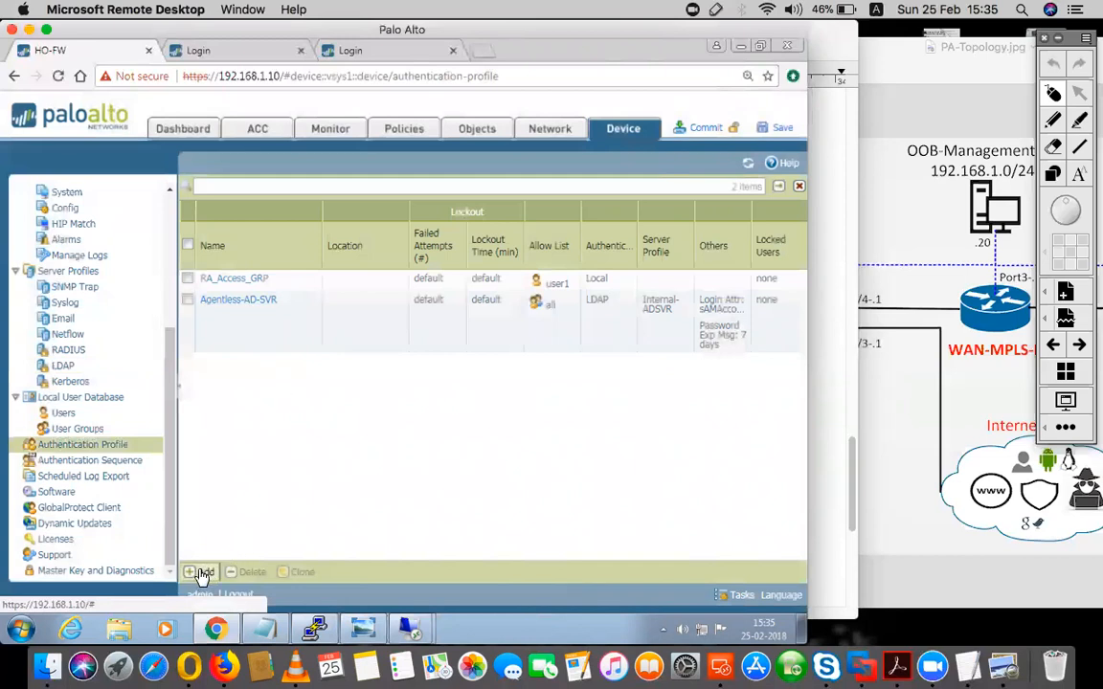
{"action": "left_click", "coordinate": [251, 301]}
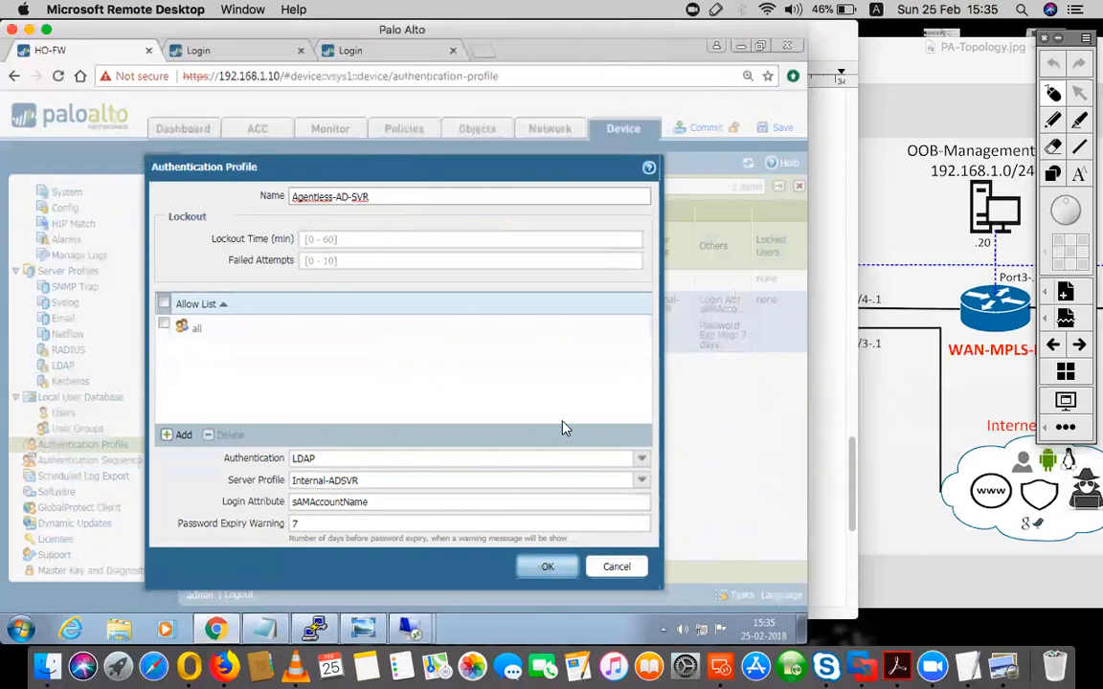
{"action": "left_click", "coordinate": [544, 570]}
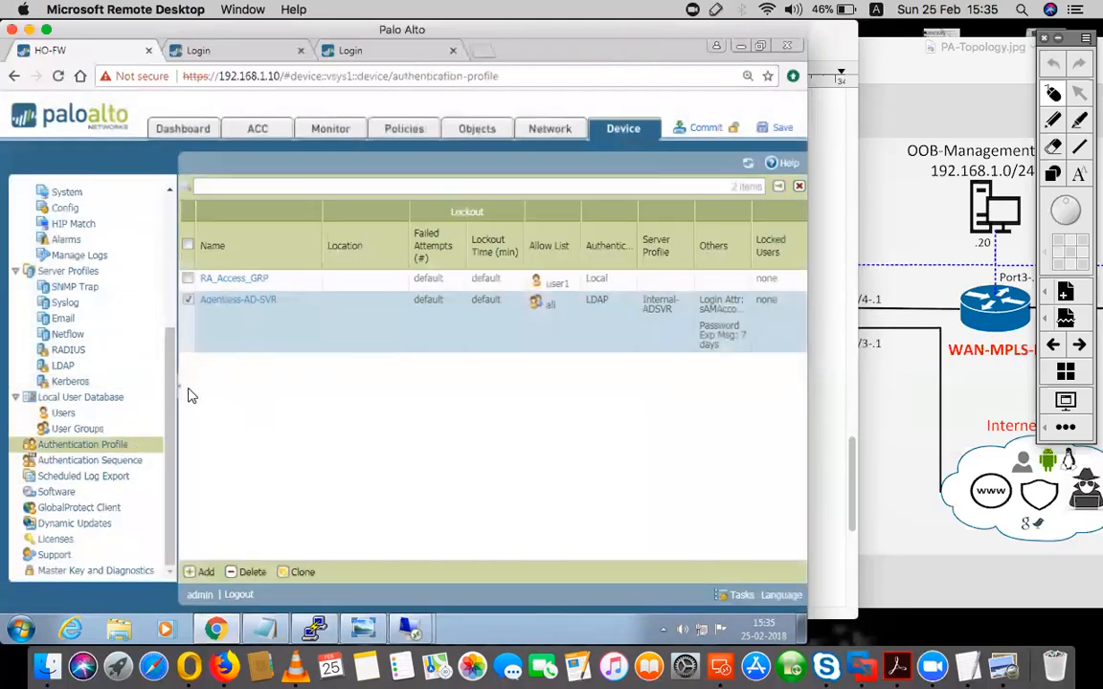
- Start a new User-ID agent entry under User Identification with name UIA-Internal and host 192.168.10.3, checking the address against the topology diagram
{"action": "left_click_drag", "start_coordinate": [168, 345], "coordinate": [175, 239]}
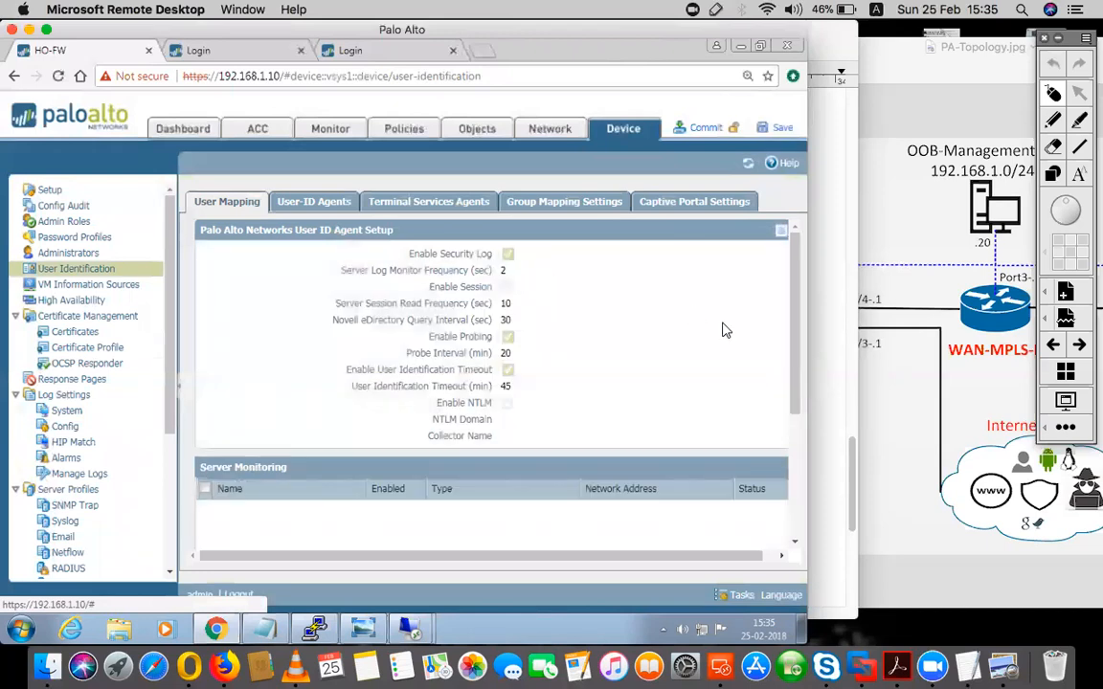
{"action": "scroll", "coordinate": [725, 331], "scroll_direction": "down", "scroll_amount": 5}
{"action": "scroll", "coordinate": [725, 330], "scroll_direction": "up", "scroll_amount": 5}
{"action": "left_click", "coordinate": [306, 200]}
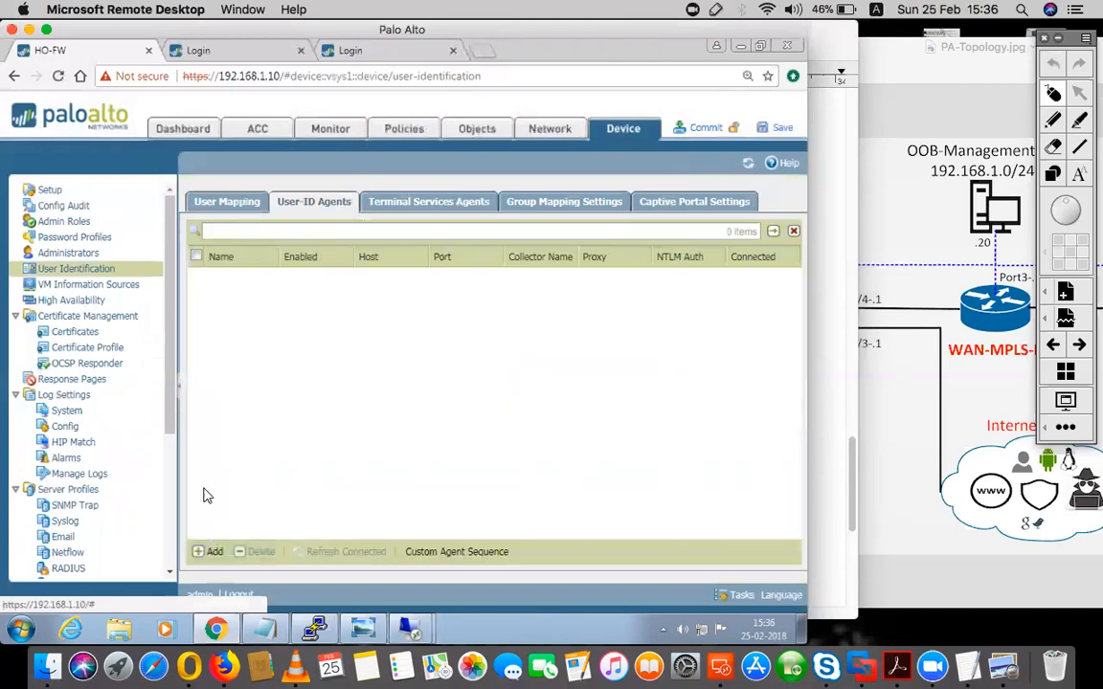
{"action": "left_click", "coordinate": [212, 551]}
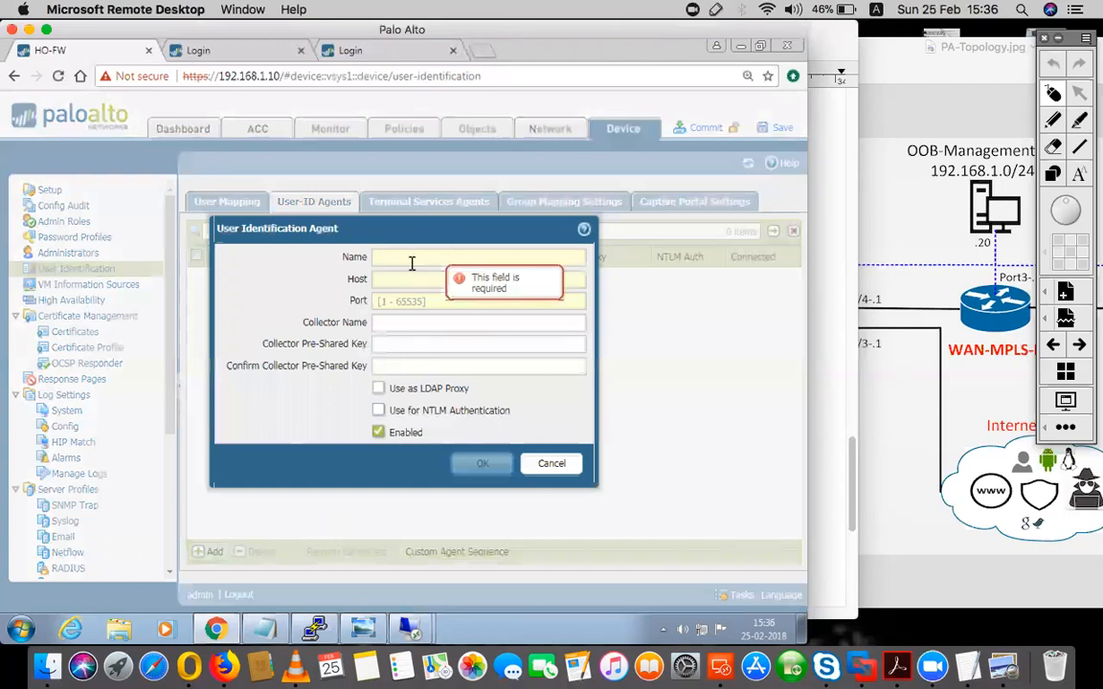
{"action": "type", "text": "A"}
{"action": "key", "text": "BackSpace"}
{"action": "type", "text": "UIA-Internal"}
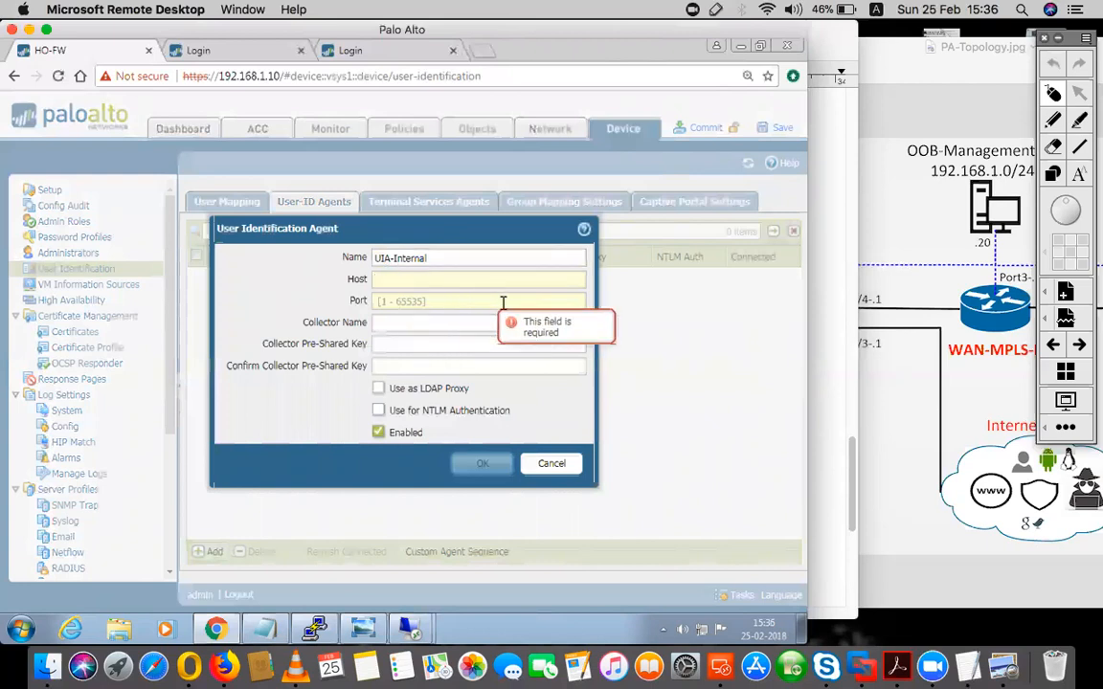
{"action": "type", "text": "192.168.10.3"}
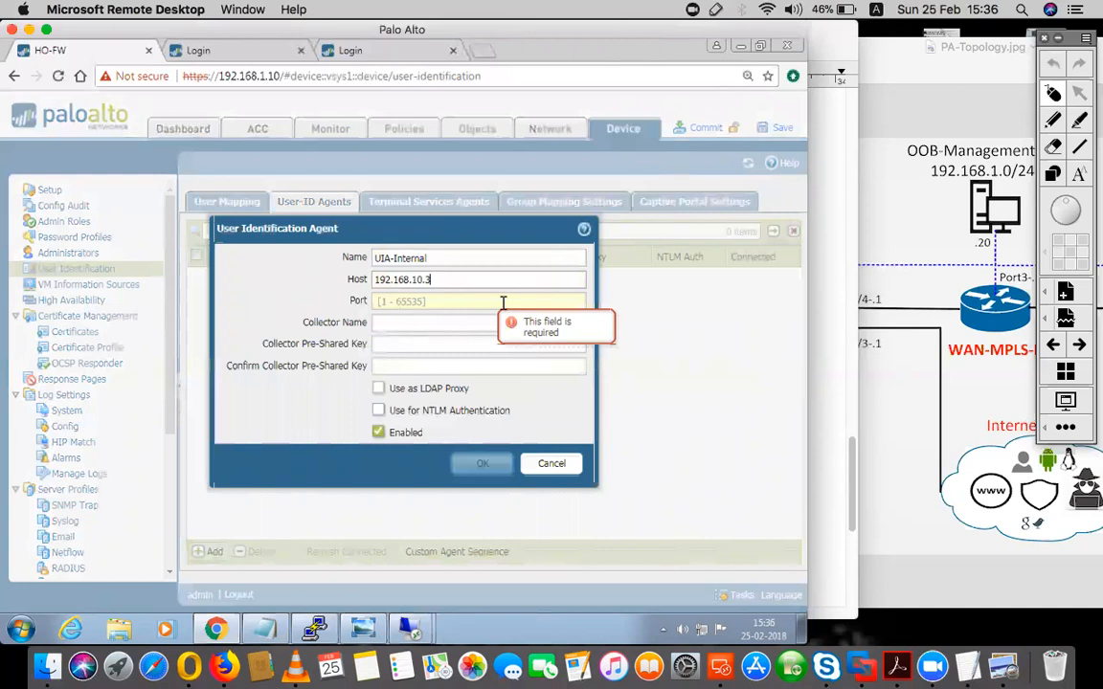
{"action": "left_click", "coordinate": [900, 376]}
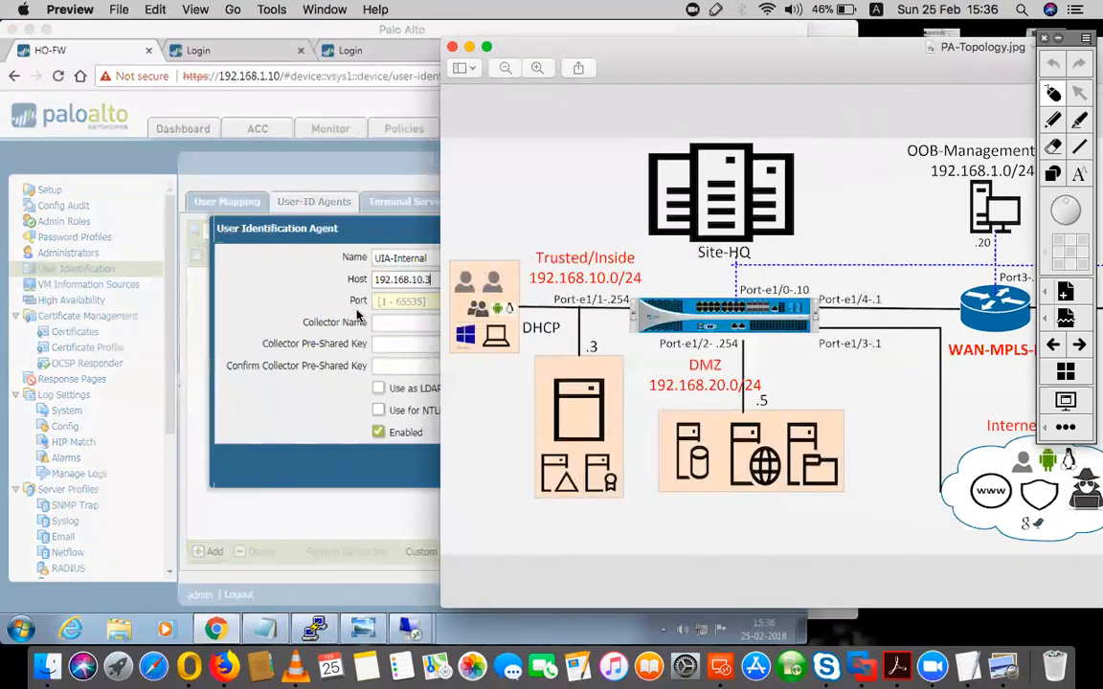
{"action": "left_click", "coordinate": [414, 303]}
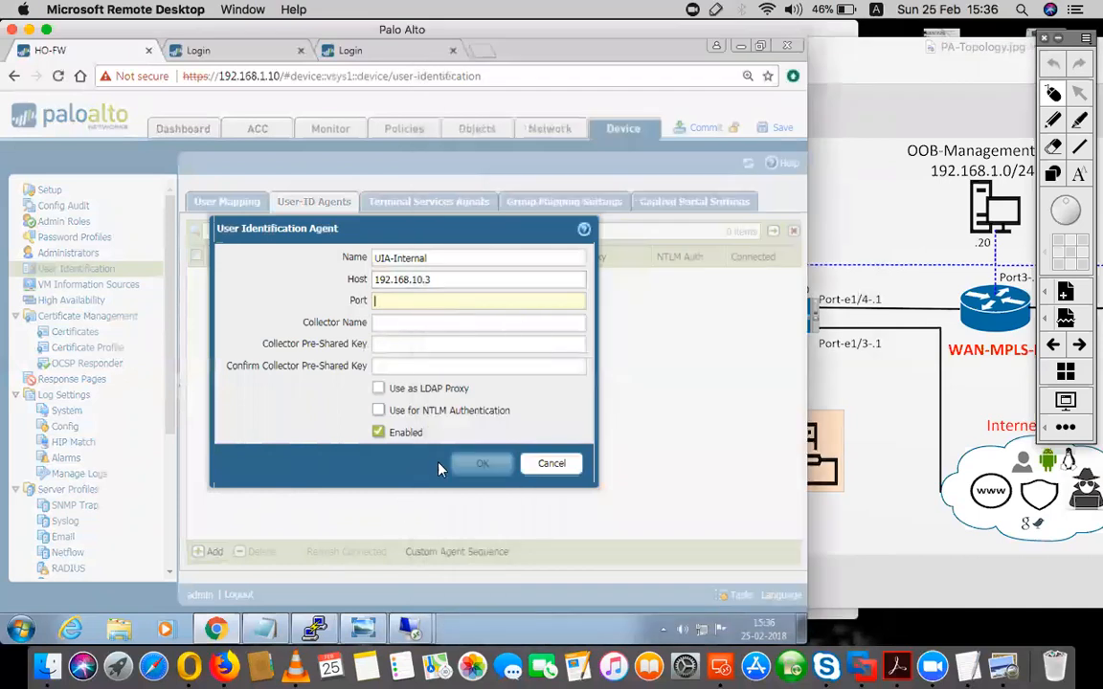
- Look up the User-ID Service TCP port in the agent setup on the 192.168.200.3 remote session, and cancel the dialog
{"action": "left_click", "coordinate": [413, 635]}
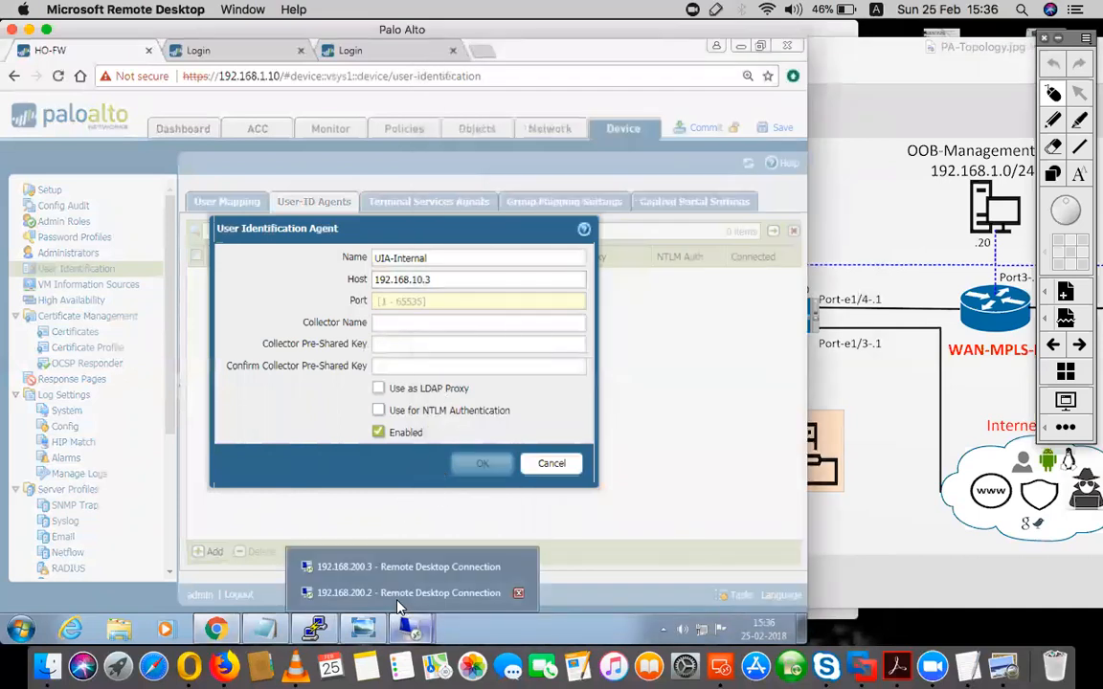
{"action": "left_click", "coordinate": [393, 569]}
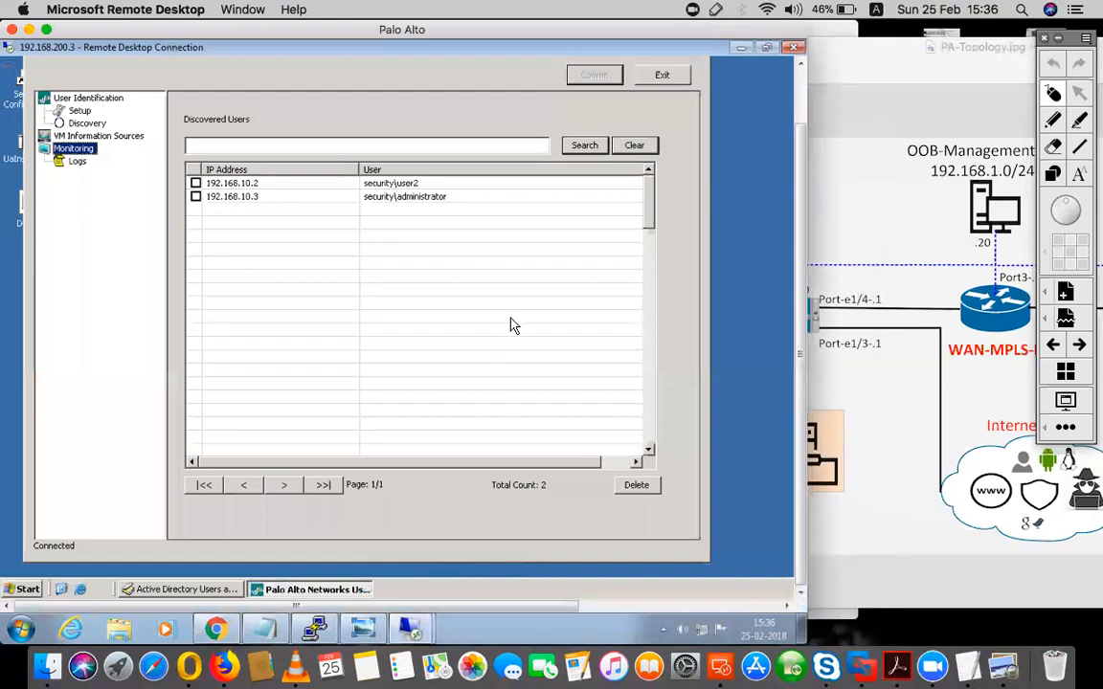
{"action": "left_click", "coordinate": [76, 111]}
{"action": "left_click", "coordinate": [207, 300]}
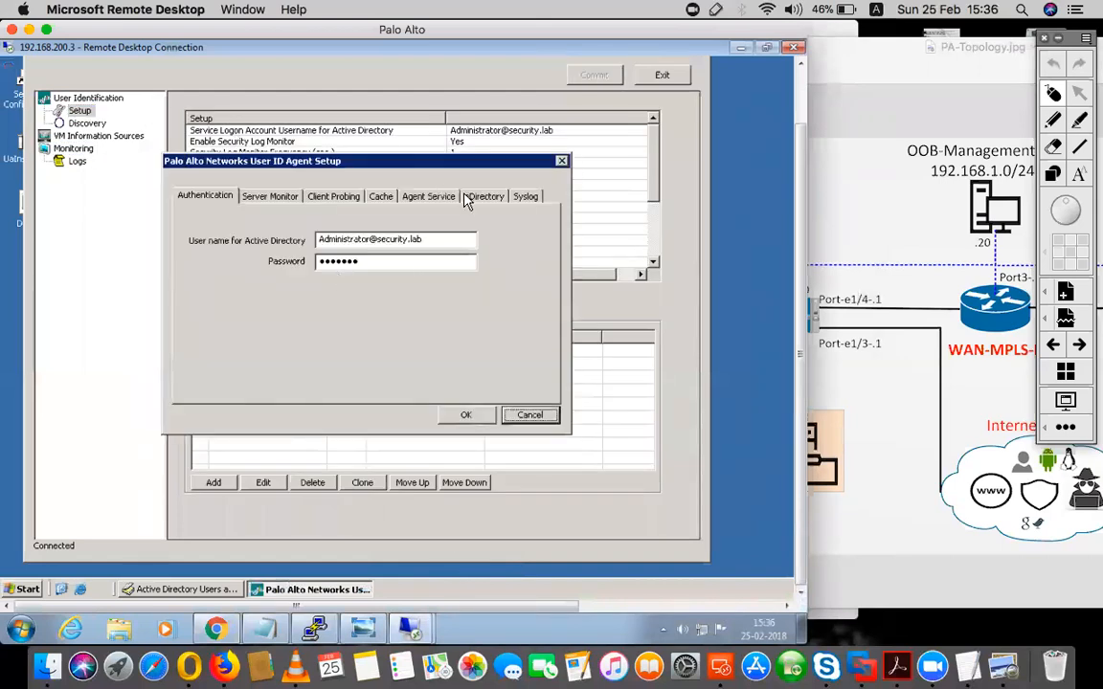
{"action": "left_click", "coordinate": [428, 196]}
{"action": "double_click", "coordinate": [340, 235]}
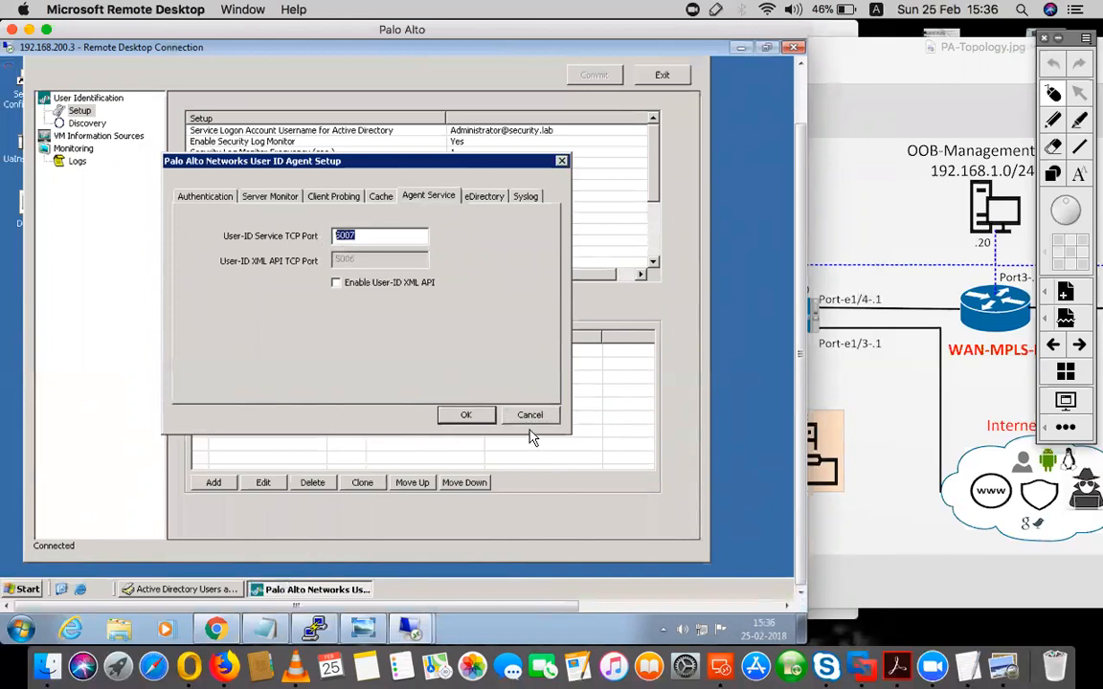
{"action": "left_click", "coordinate": [530, 416]}
- Return to the firewall's web interface, set the UIA-Internal agent's port to 5007 and save the entry
{"action": "left_click", "coordinate": [216, 628]}
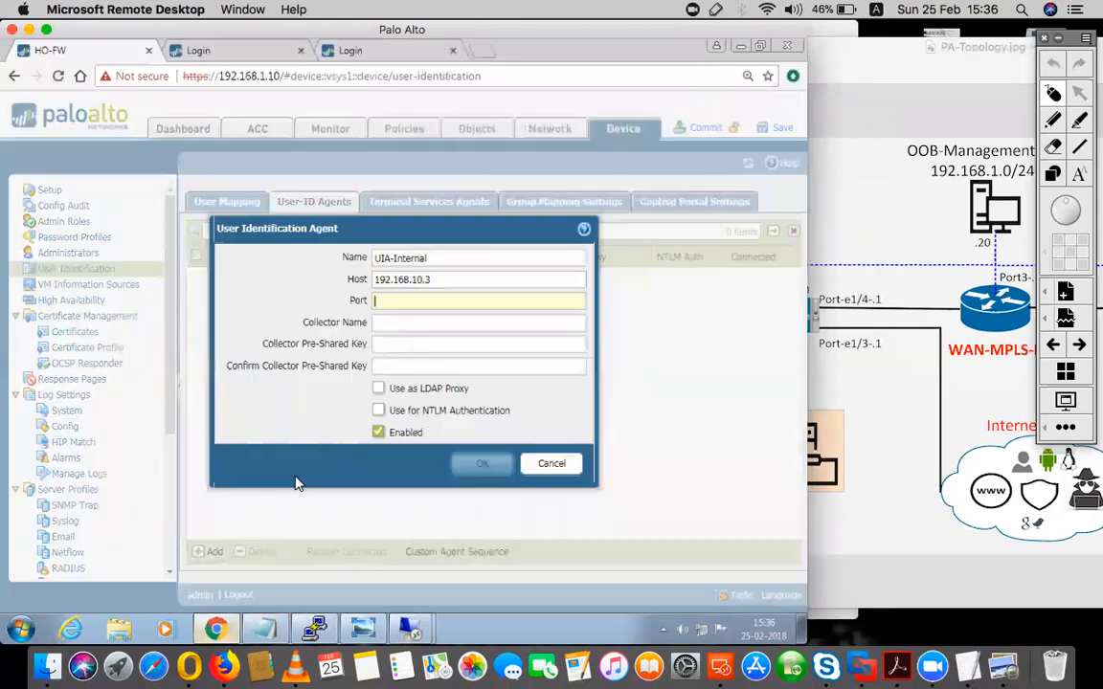
{"action": "left_click", "coordinate": [421, 303]}
{"action": "type", "text": "5007"}
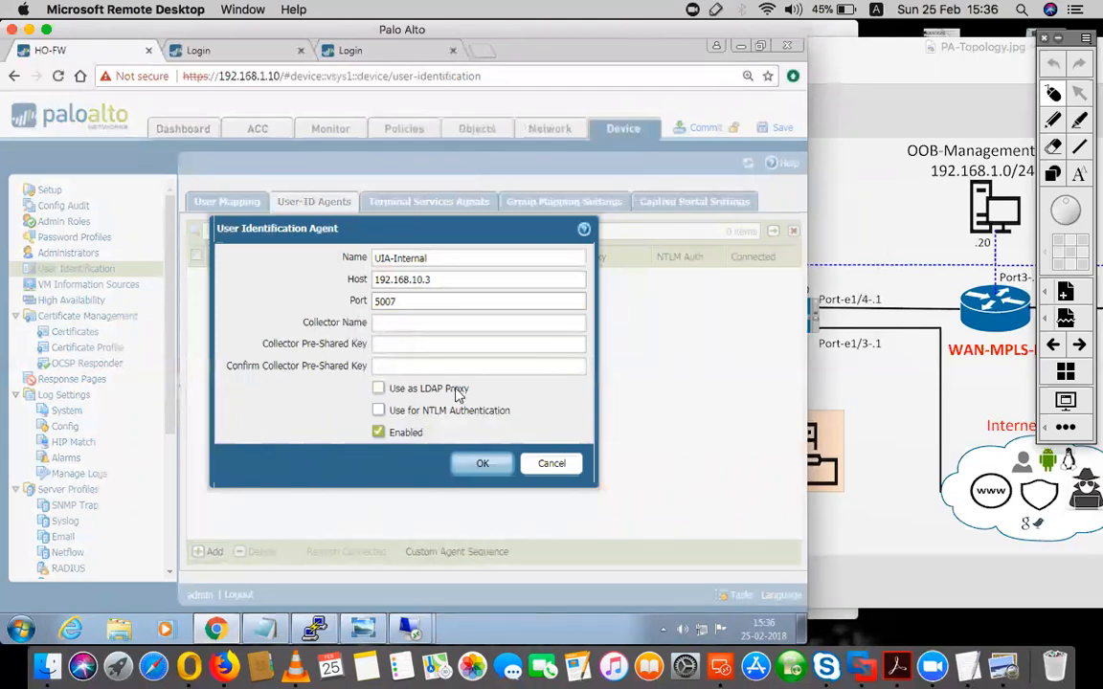
{"action": "left_click", "coordinate": [484, 464]}
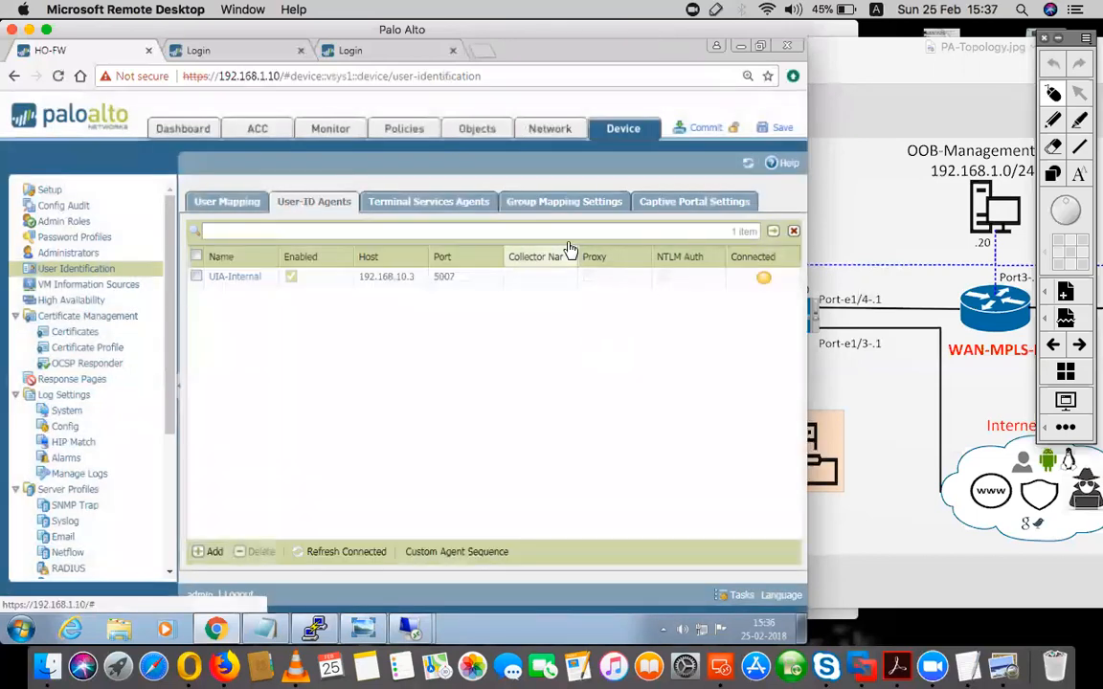
- Review the firewall's group mapping settings and the user mapping page down to its server monitoring section
{"action": "left_click", "coordinate": [550, 211]}
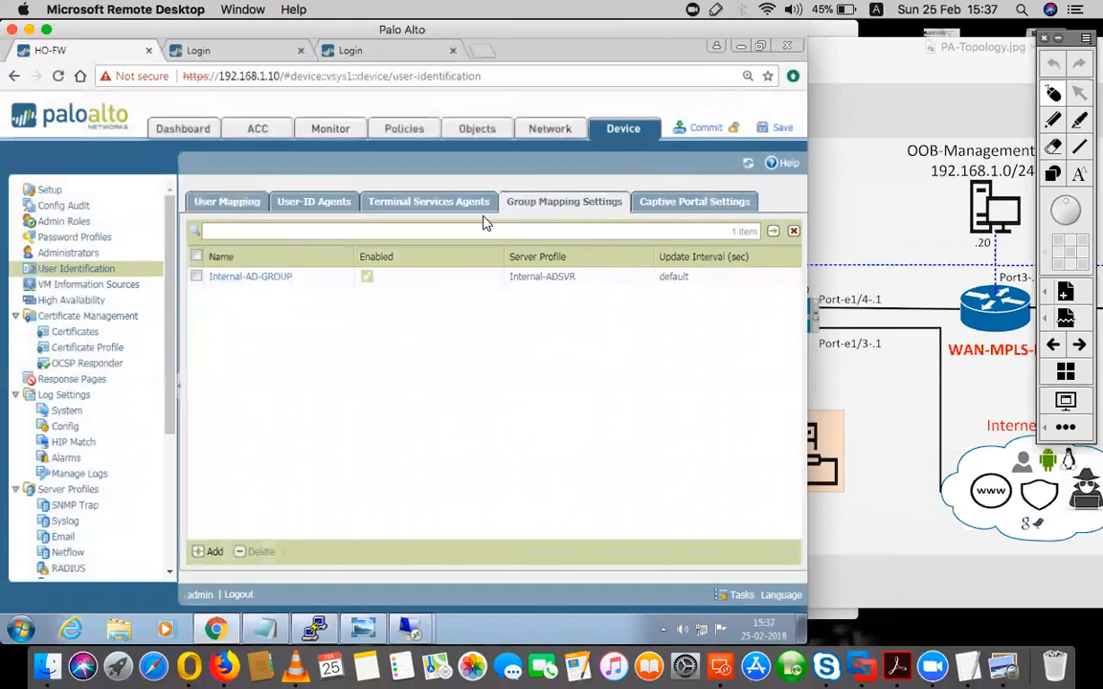
{"action": "left_click", "coordinate": [226, 203]}
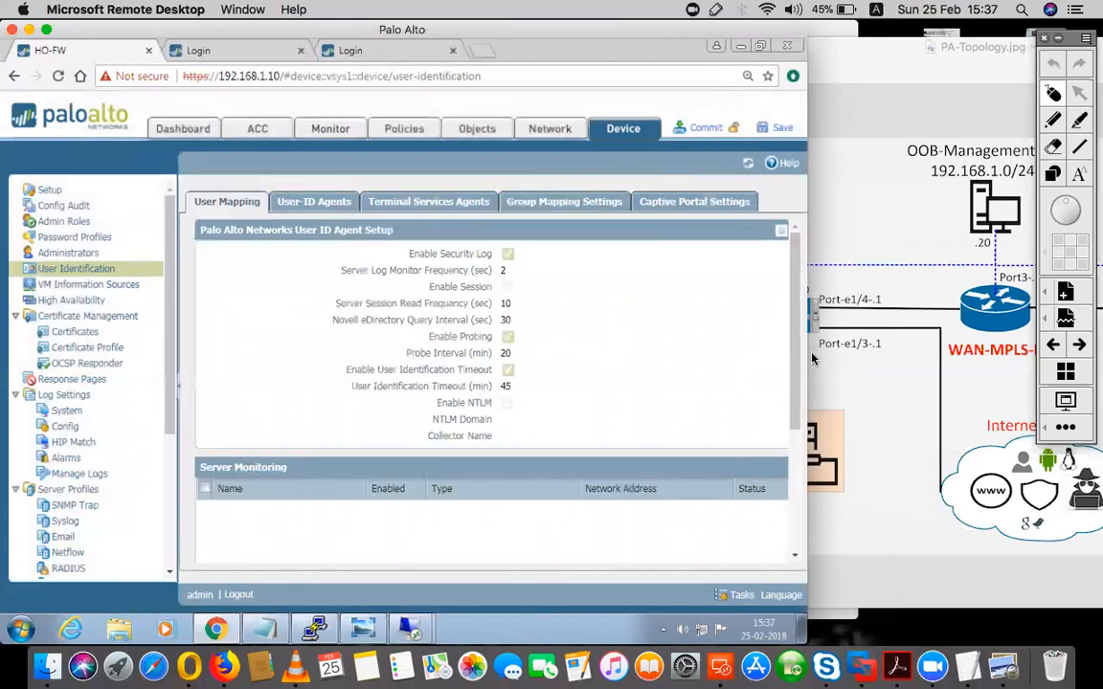
{"action": "scroll", "coordinate": [793, 376], "scroll_direction": "down", "scroll_amount": 2}
{"action": "scroll", "coordinate": [794, 376], "scroll_direction": "down", "scroll_amount": 1}
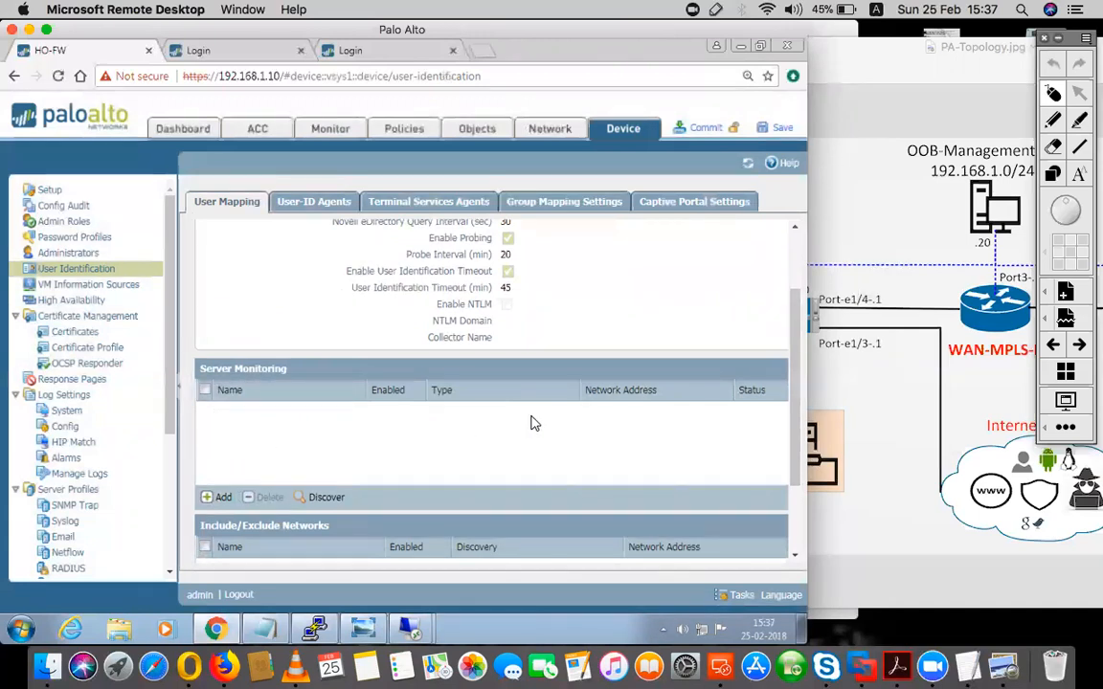
{"action": "scroll", "coordinate": [534, 423], "scroll_direction": "up", "scroll_amount": 3}
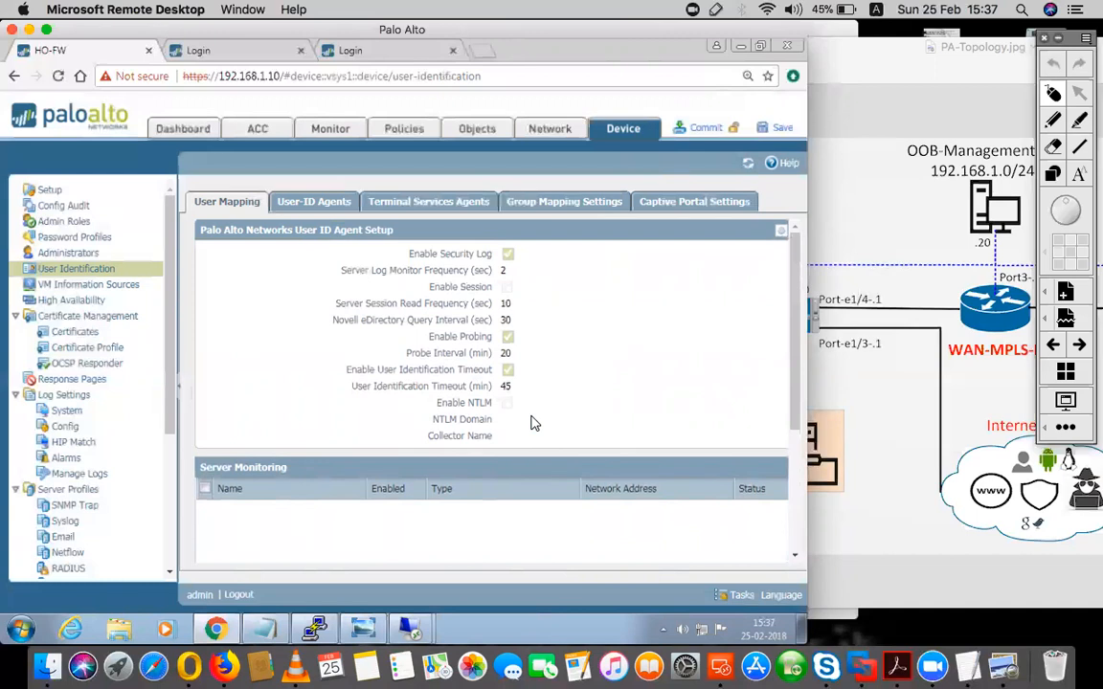
- Inspect the WMI authentication and client probing settings in the firewall's own User ID Agent setup, and cancel without changes
{"action": "left_click", "coordinate": [319, 205]}
{"action": "left_click", "coordinate": [251, 199]}
{"action": "left_click", "coordinate": [781, 231]}
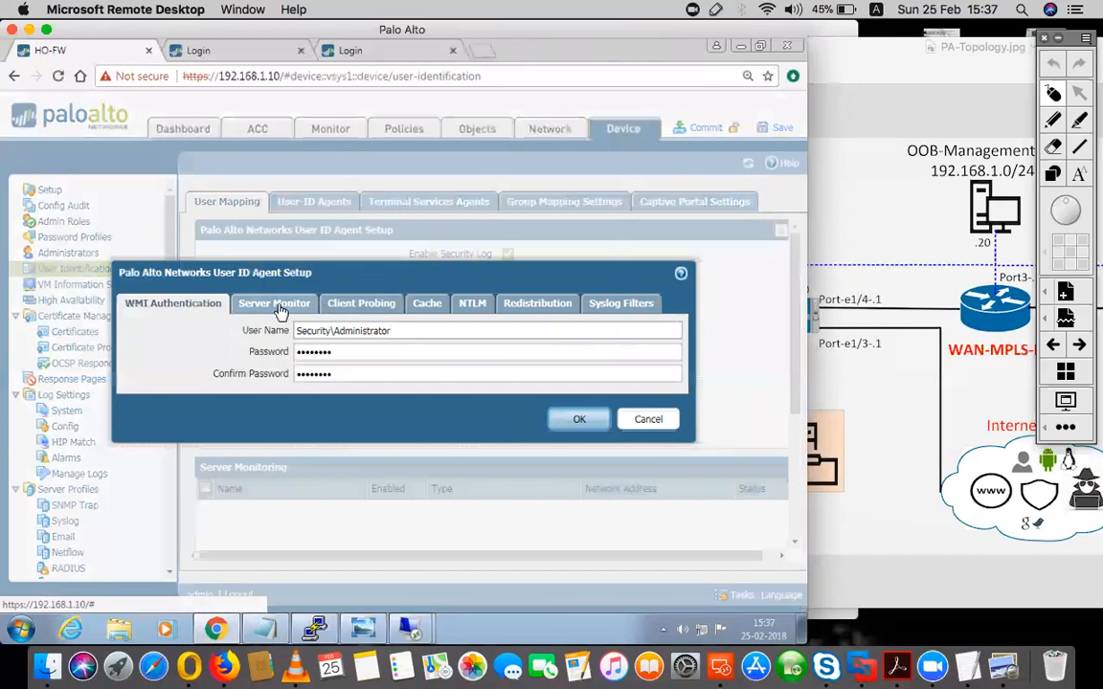
{"action": "left_click", "coordinate": [335, 304]}
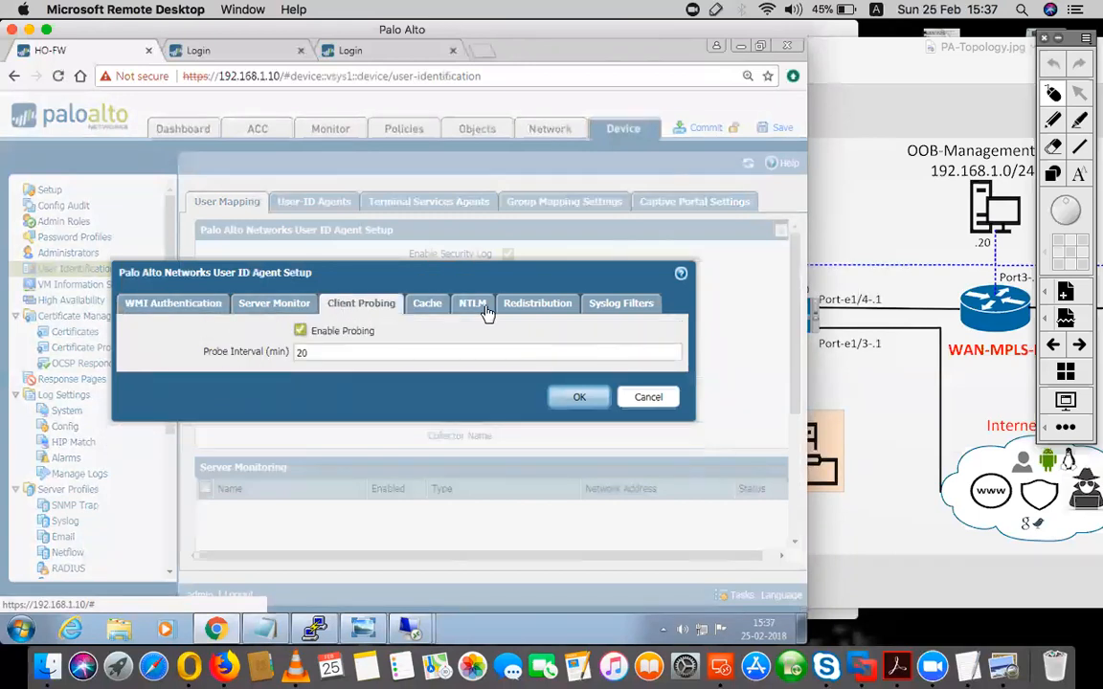
{"action": "left_click", "coordinate": [648, 398]}
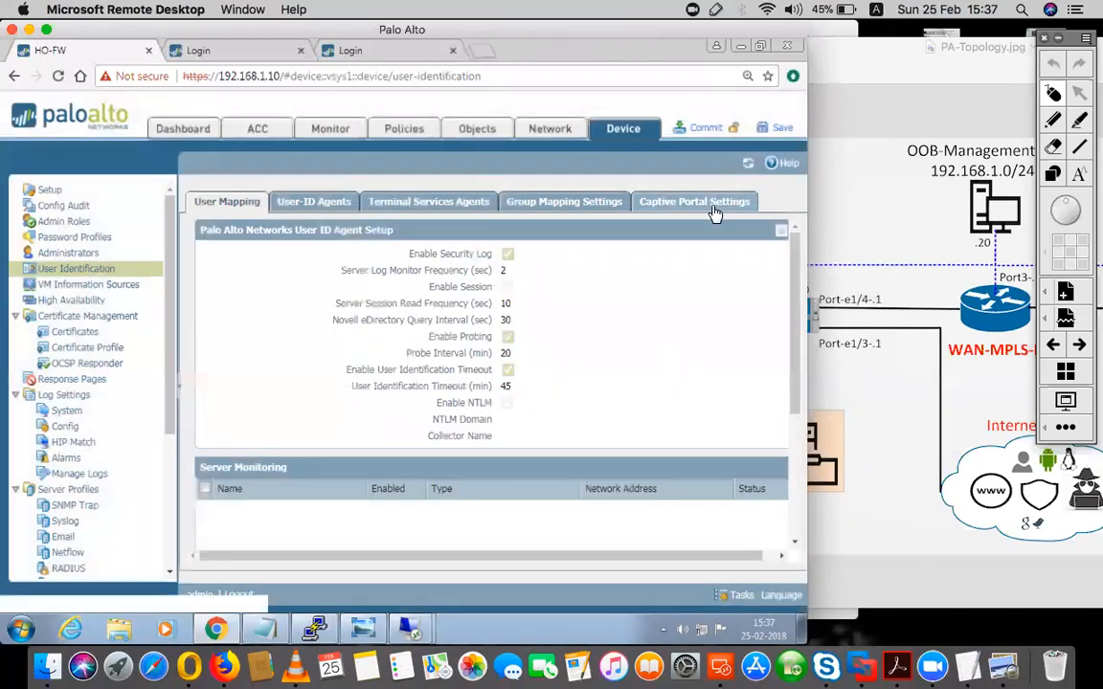
- Commit the firewall's device, network, policy and object configuration, and switch to the User-ID Agent on the 192.168.200.3 remote session
{"action": "left_click", "coordinate": [701, 127]}
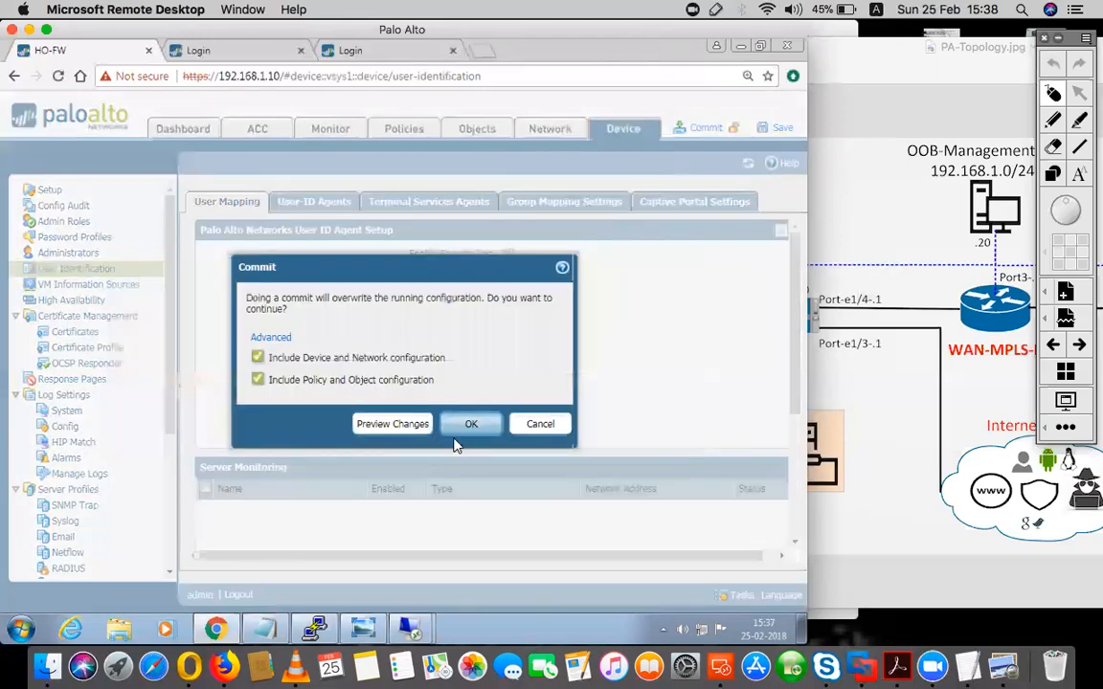
{"action": "left_click", "coordinate": [486, 424]}
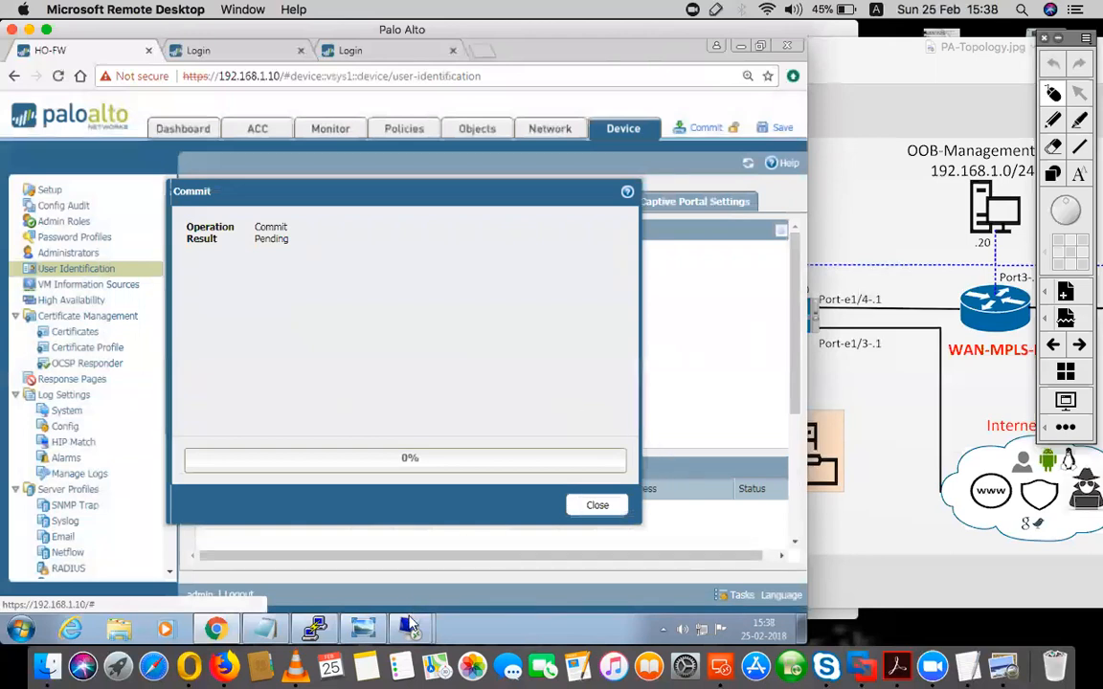
{"action": "mouse_move", "coordinate": [409, 624]}
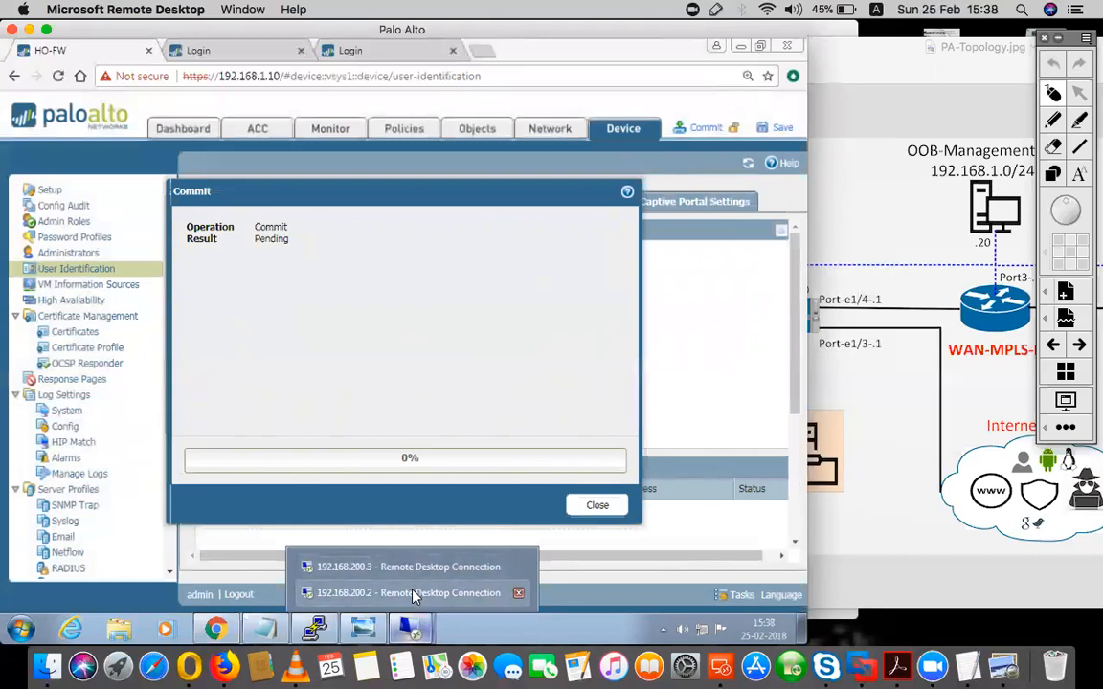
{"action": "left_click", "coordinate": [413, 594]}
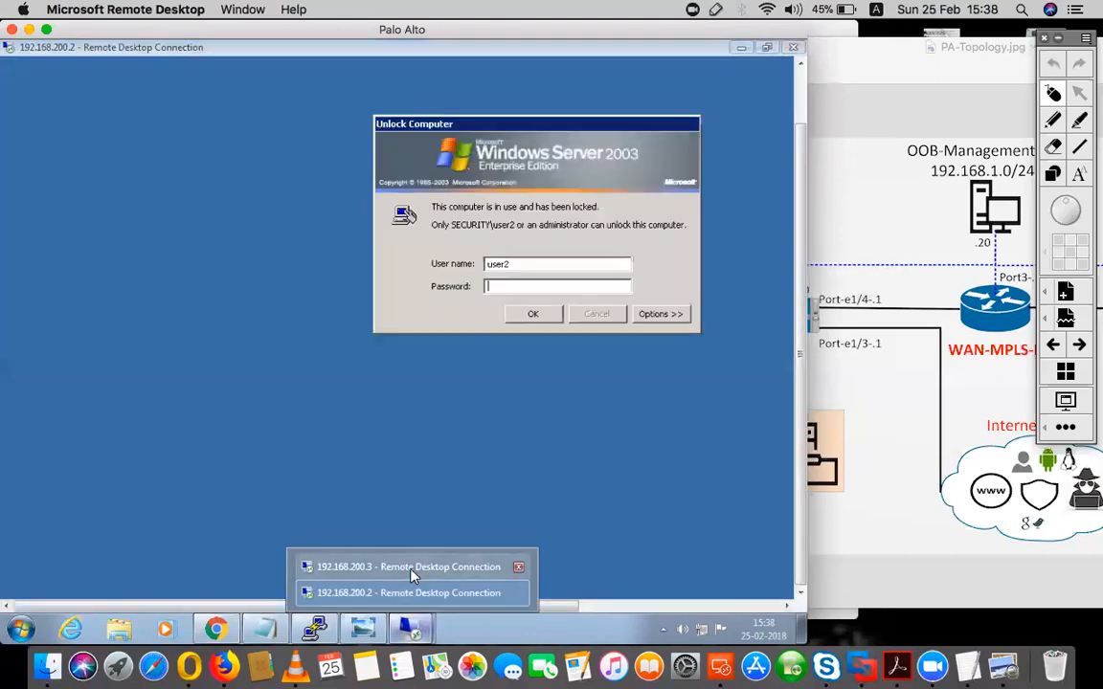
{"action": "left_click", "coordinate": [411, 568]}
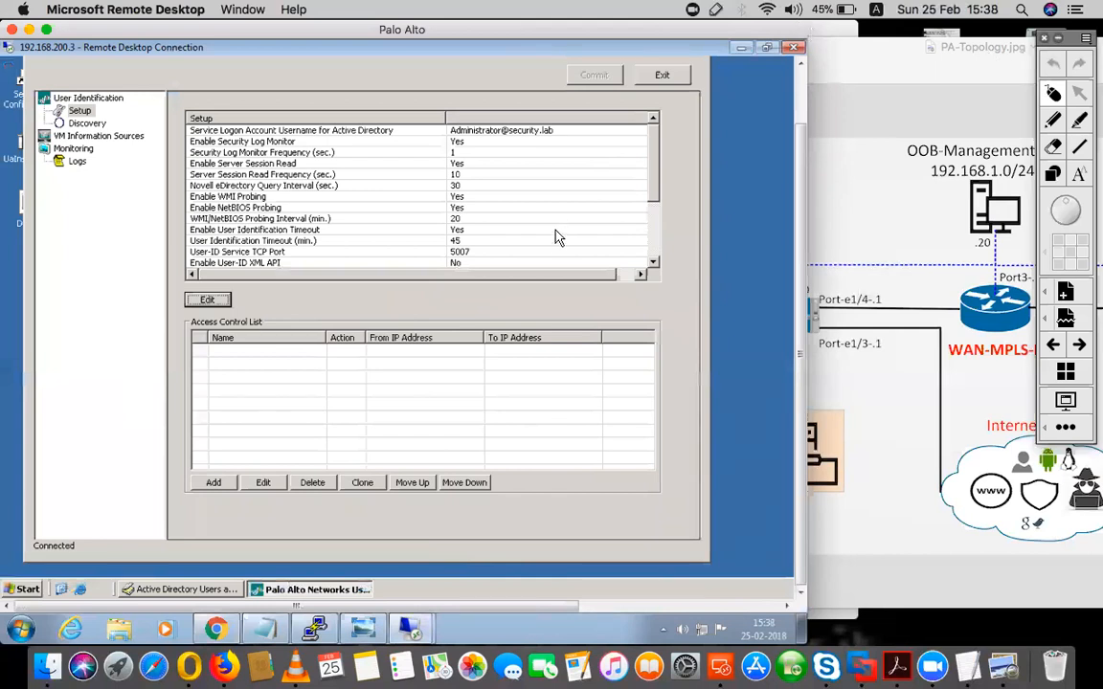
- Check the User-ID service TCP port in the User-ID Agent's setup and accept the settings
{"action": "left_click", "coordinate": [208, 300]}
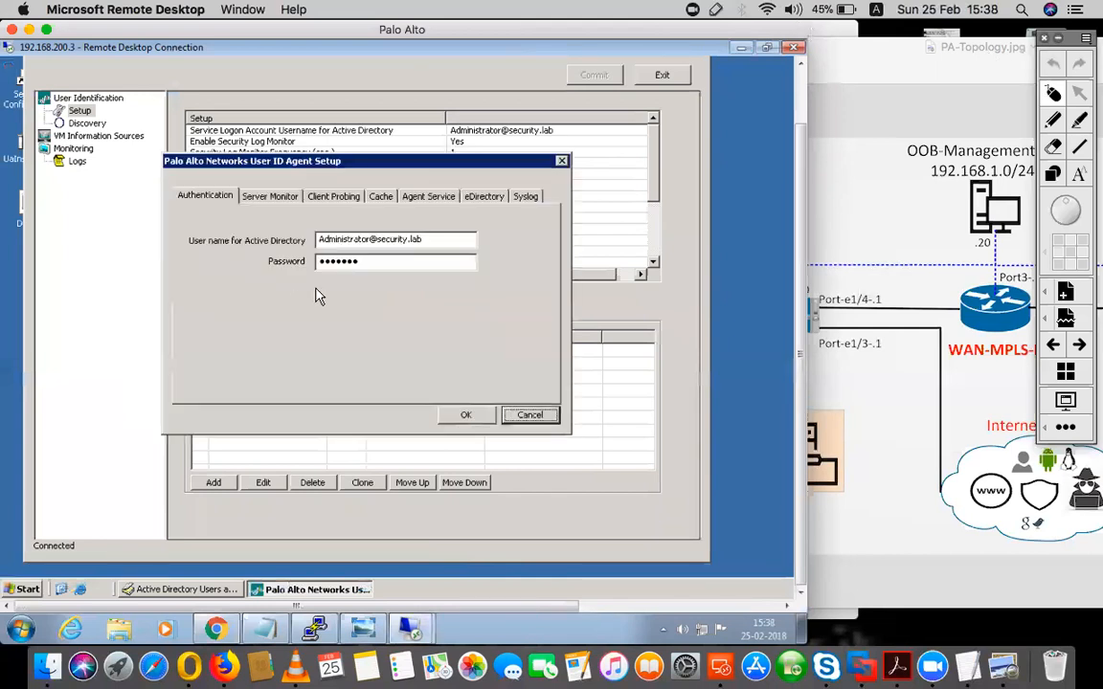
{"action": "left_click", "coordinate": [428, 197]}
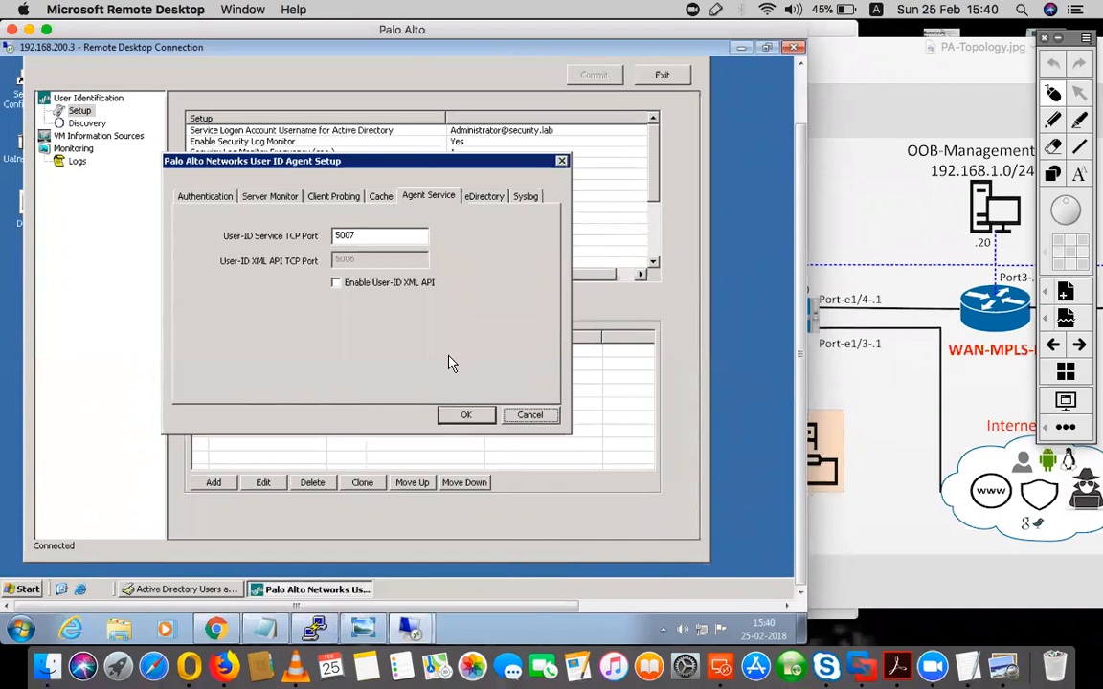
{"action": "left_click", "coordinate": [459, 417]}
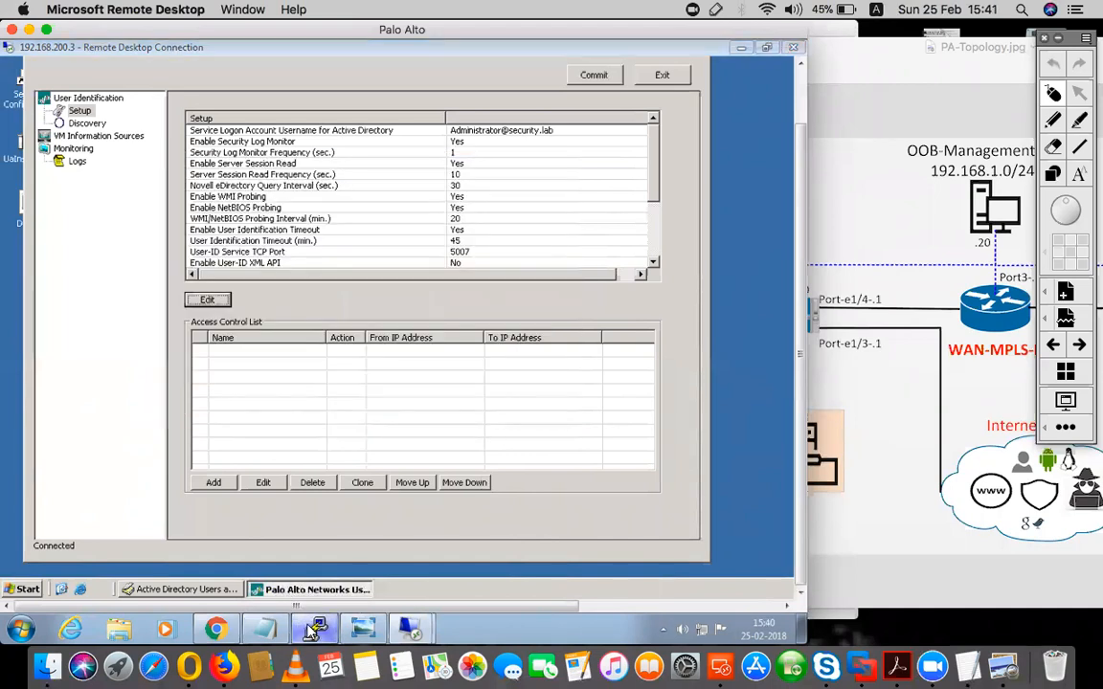
- Switch to the firewall's PuTTY console, run "show user ip-user-mapping all" and examine the user entries and their mapping source
{"action": "left_click", "coordinate": [283, 566]}
{"action": "key", "text": "Return"}
{"action": "key", "text": "Return"}
{"action": "key", "text": "Return"}
{"action": "key", "text": "Return"}
{"action": "key", "text": "Up"}
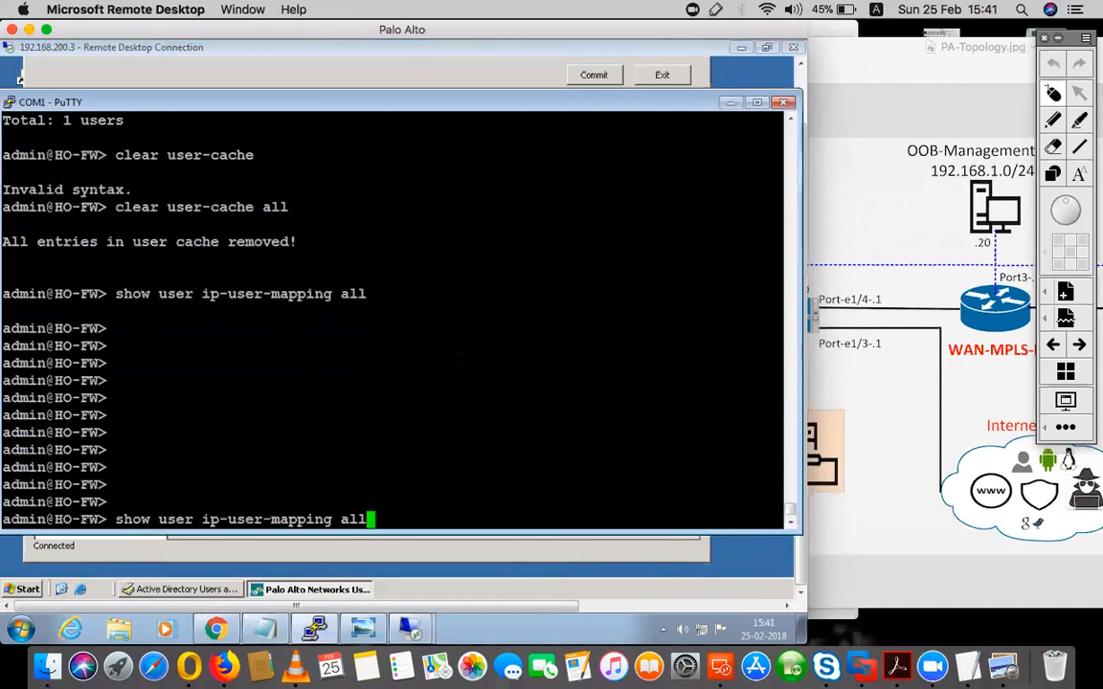
{"action": "key", "text": "Return"}
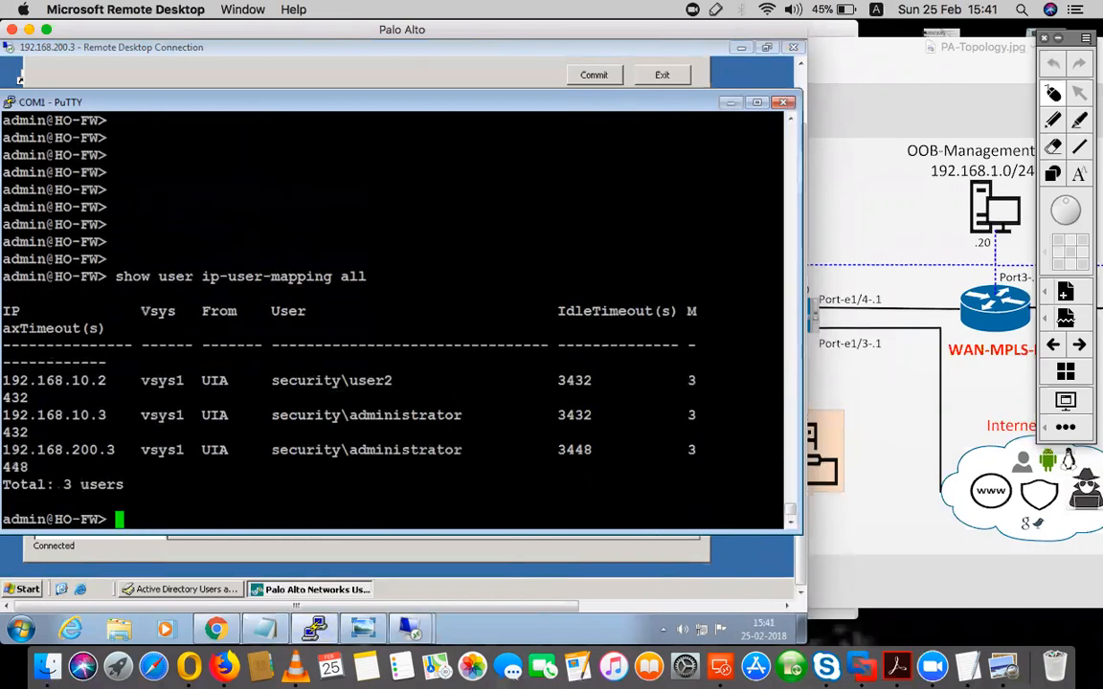
{"action": "left_click_drag", "start_coordinate": [392, 380], "coordinate": [242, 373]}
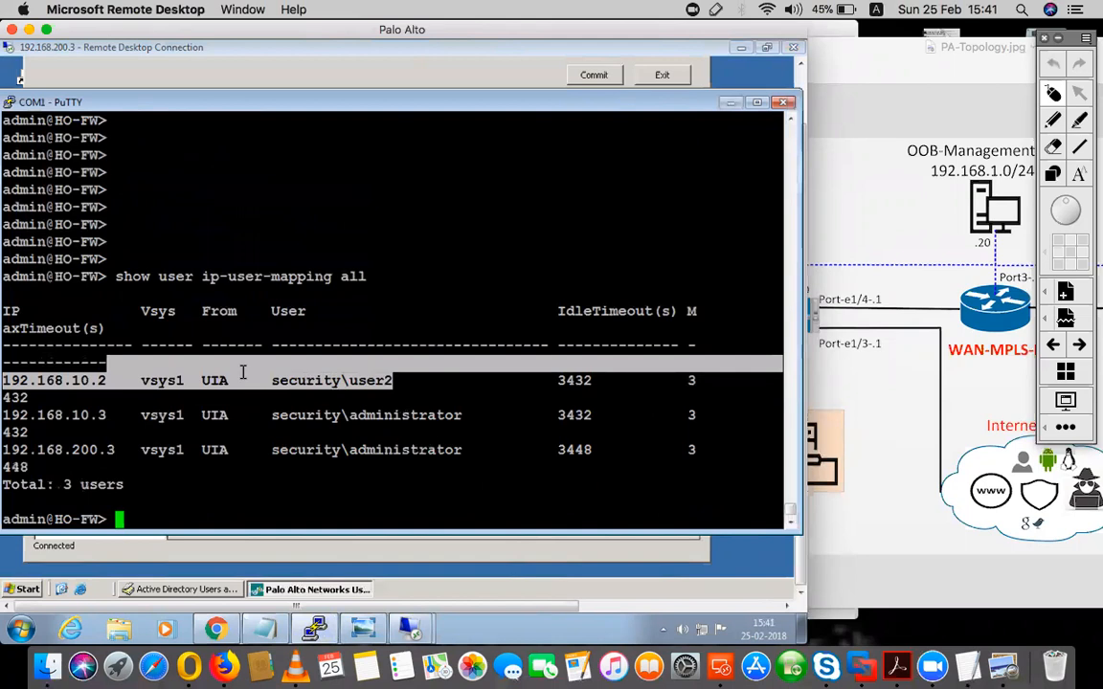
{"action": "double_click", "coordinate": [213, 380]}
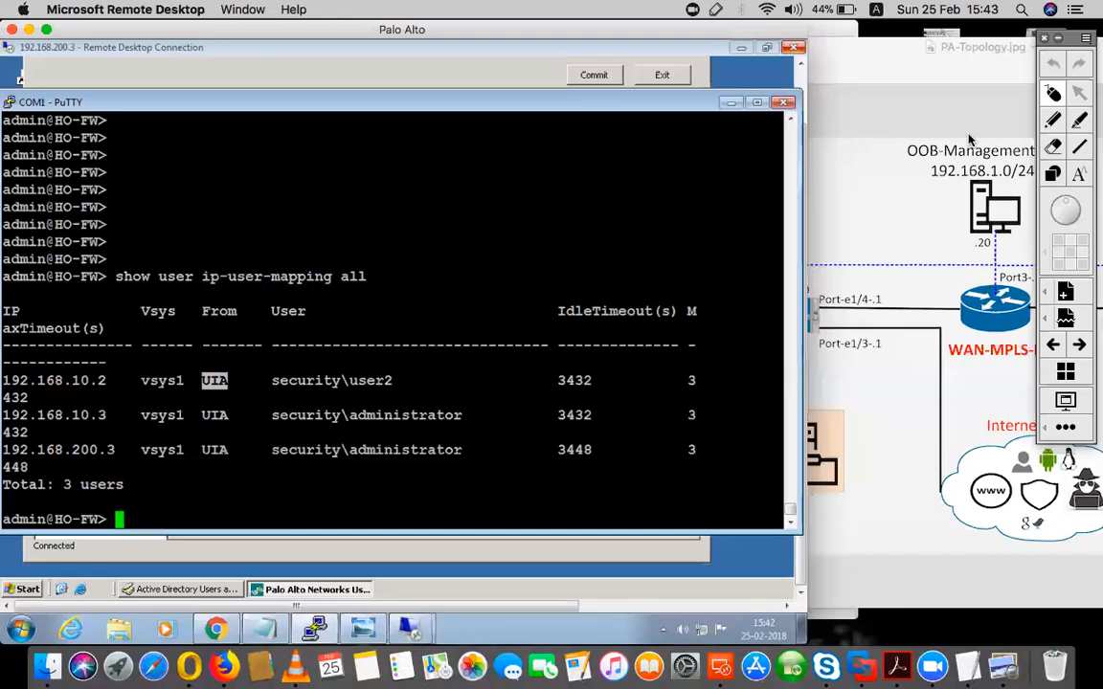
{"action": "left_click", "coordinate": [435, 280]}
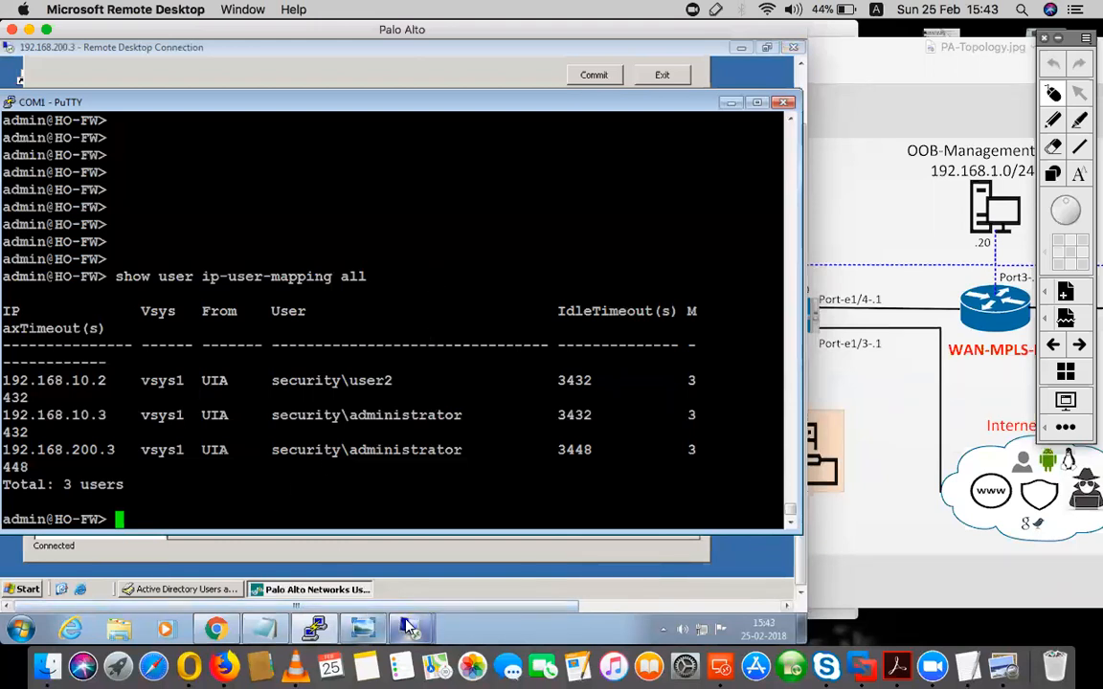
- Switch to the 192.168.200.2 remote session and unlock it as user2 with the account password
{"action": "left_click", "coordinate": [321, 588]}
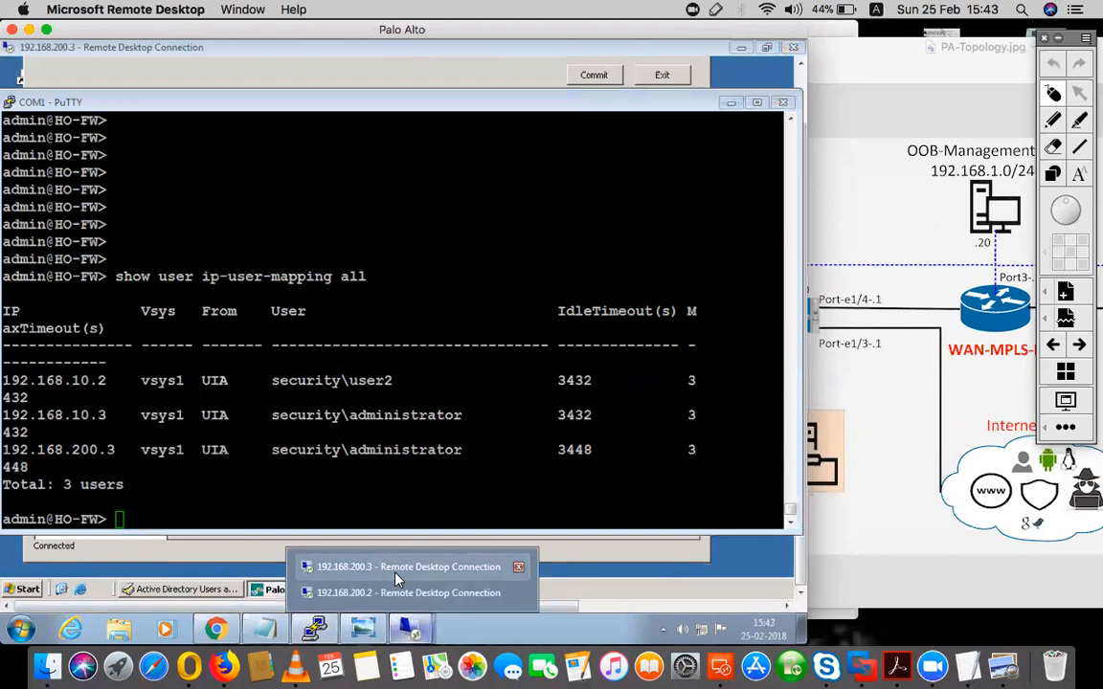
{"action": "left_click", "coordinate": [397, 571]}
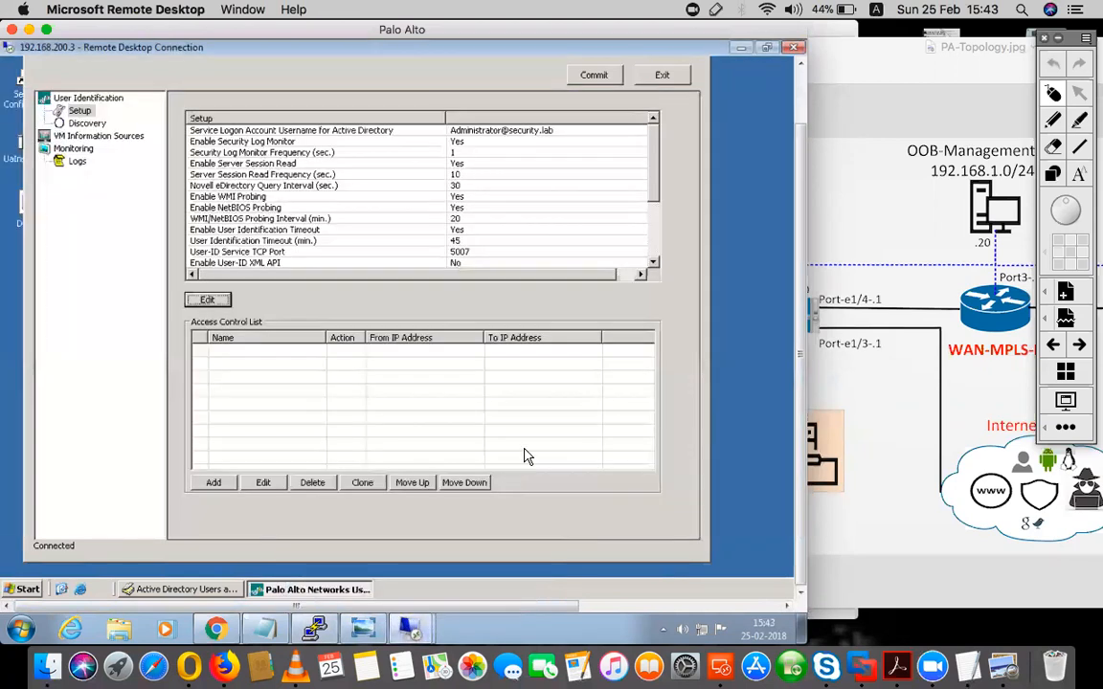
{"action": "left_click", "coordinate": [426, 629]}
{"action": "left_click", "coordinate": [418, 659]}
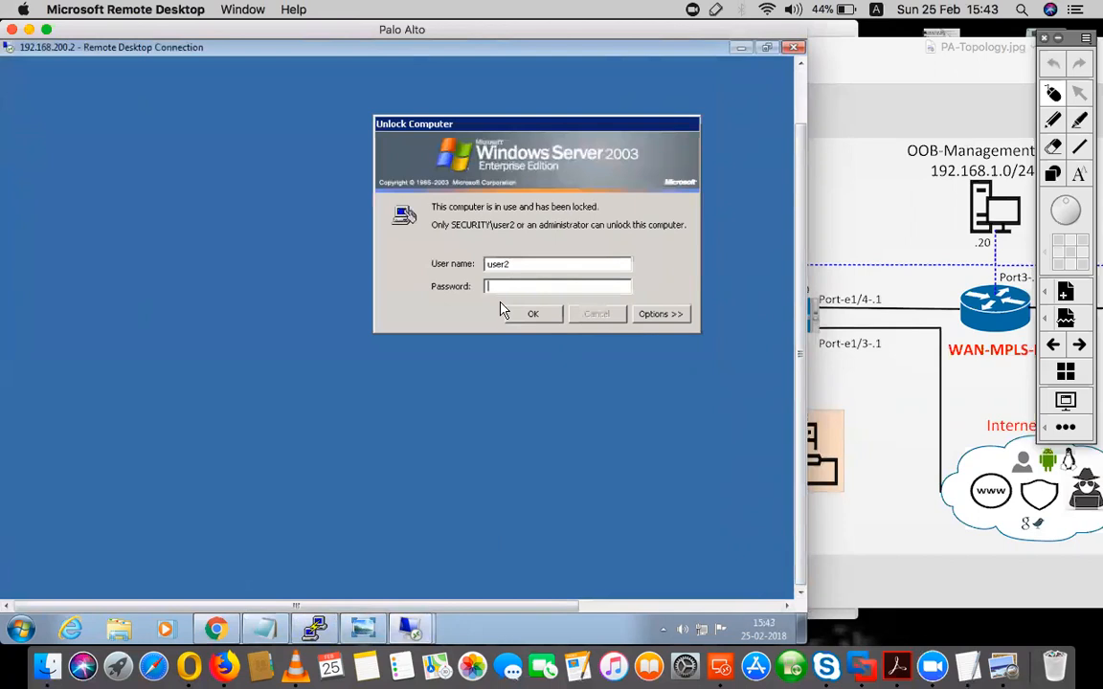
{"action": "type", "text": "•"}
{"action": "key", "text": "Return"}
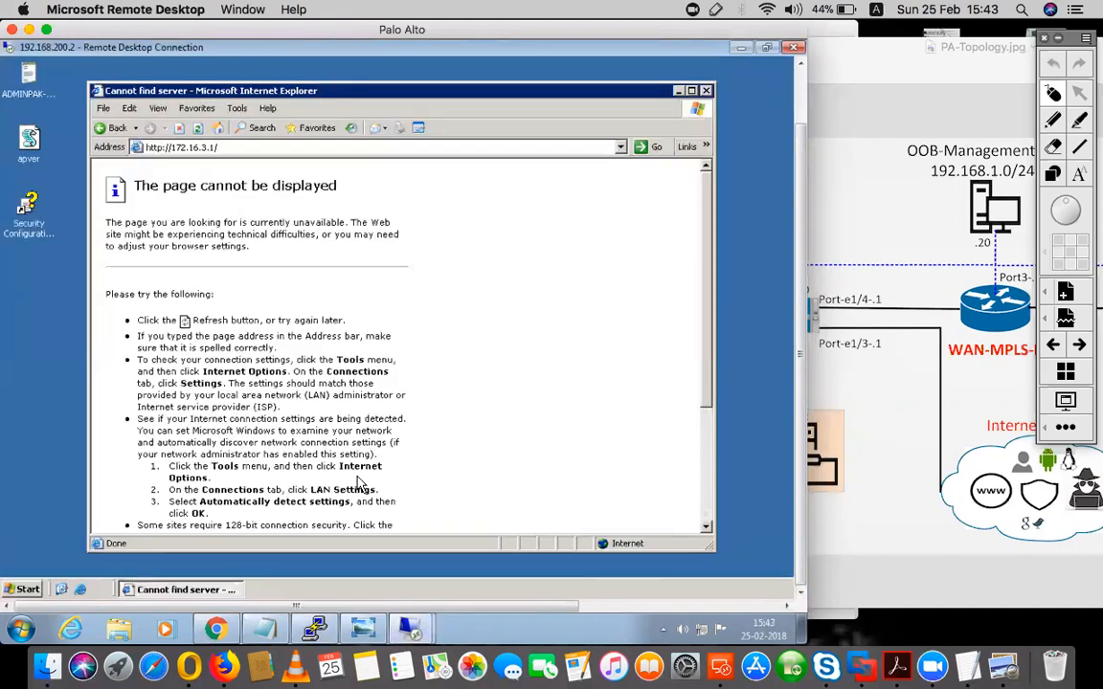
- Return to the firewall's web interface and restrict the IN_OUT_INTERNET security rule to the source user group security\allow-internet
{"action": "left_click", "coordinate": [217, 629]}
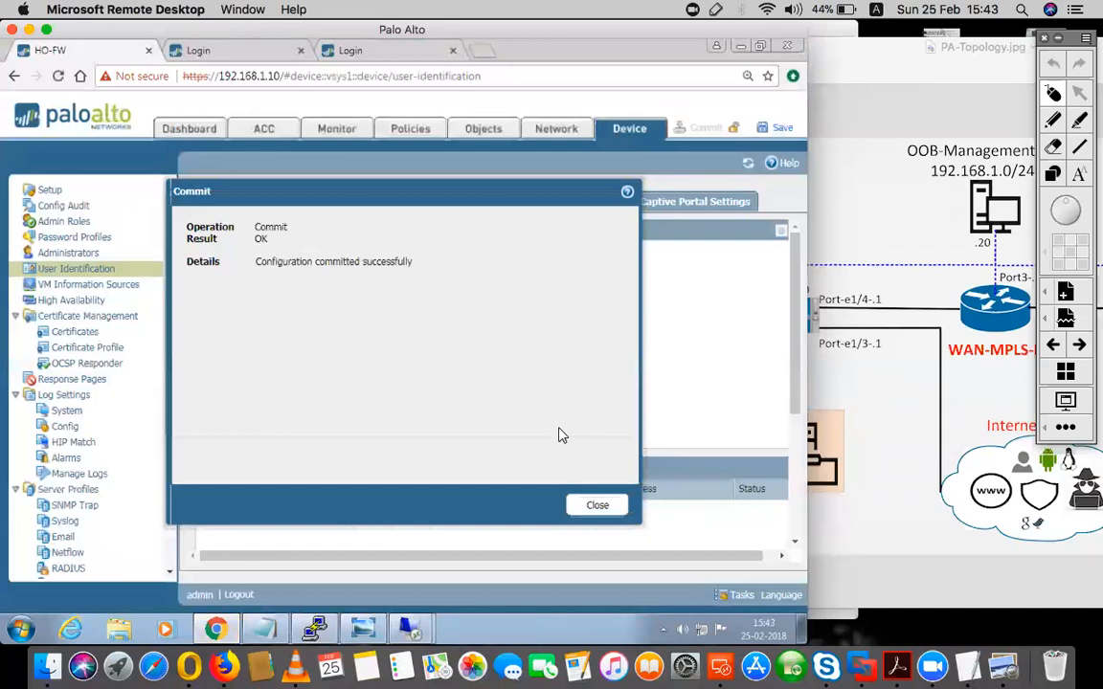
{"action": "left_click", "coordinate": [594, 508]}
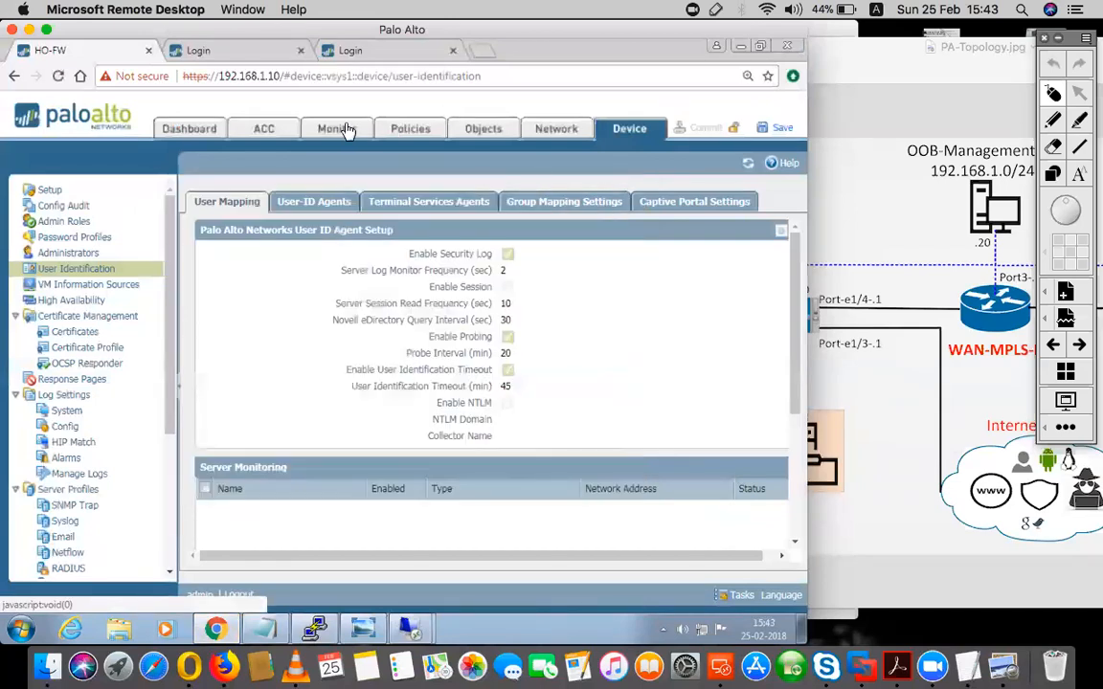
{"action": "left_click", "coordinate": [409, 131]}
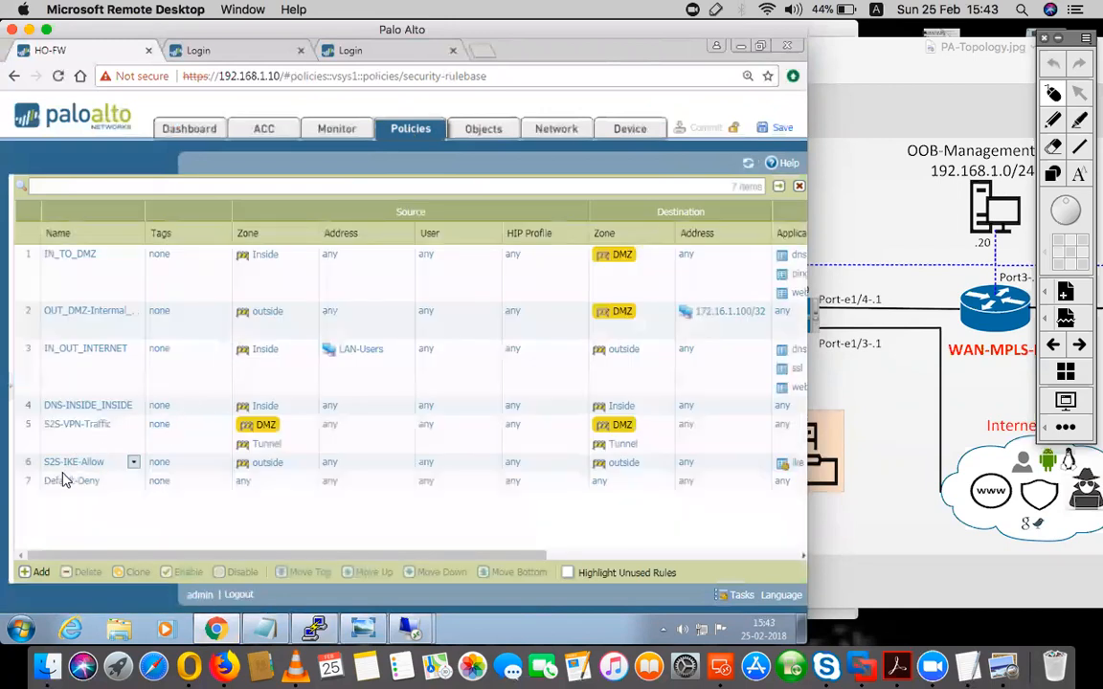
{"action": "left_click", "coordinate": [85, 348]}
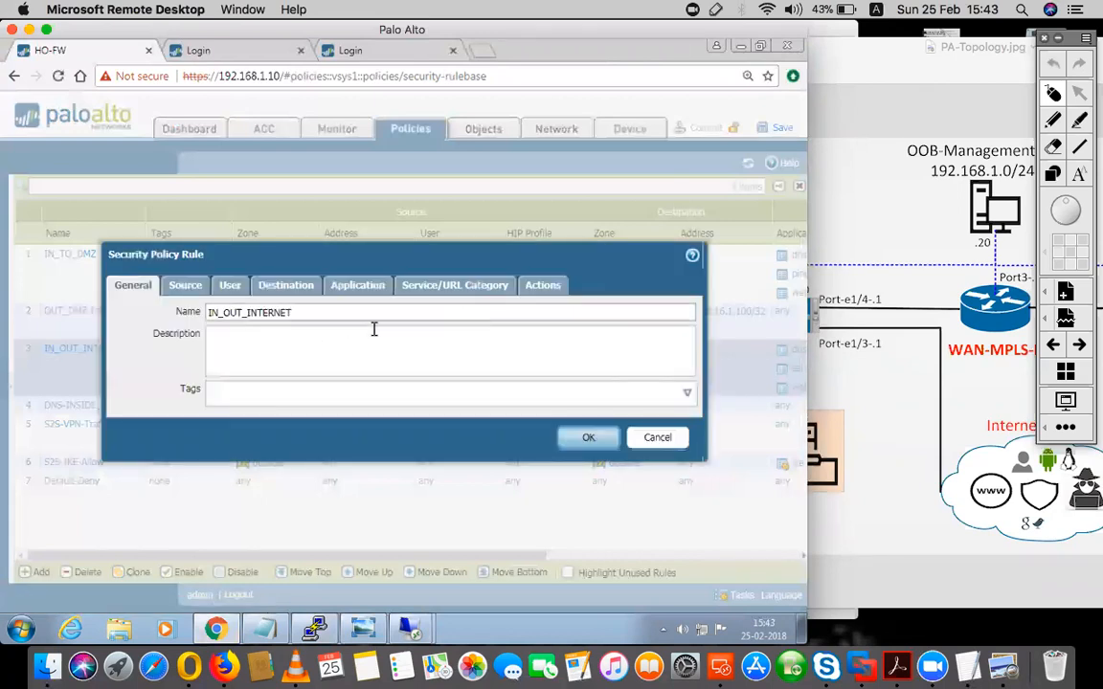
{"action": "left_click", "coordinate": [229, 288]}
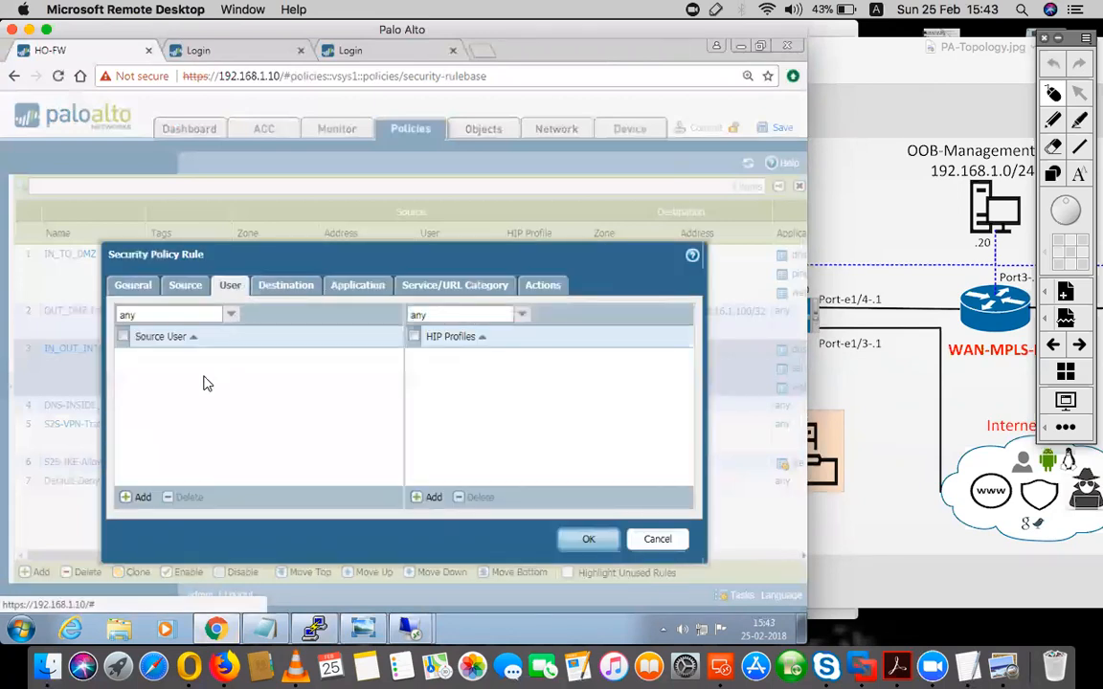
{"action": "left_click", "coordinate": [183, 284]}
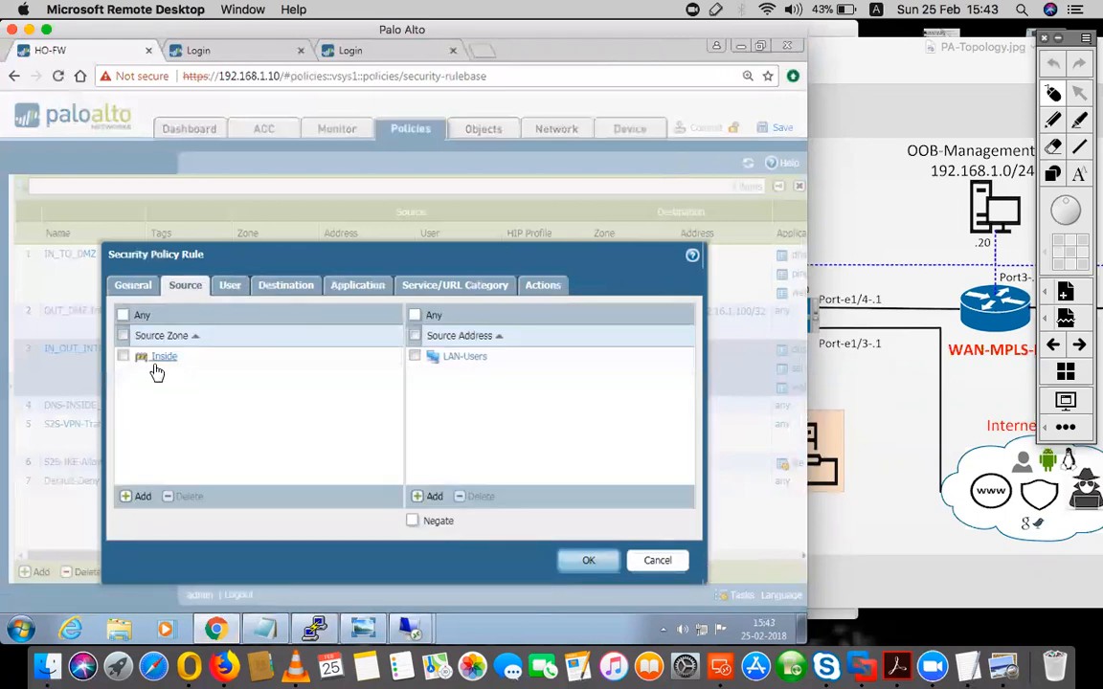
{"action": "left_click", "coordinate": [292, 284]}
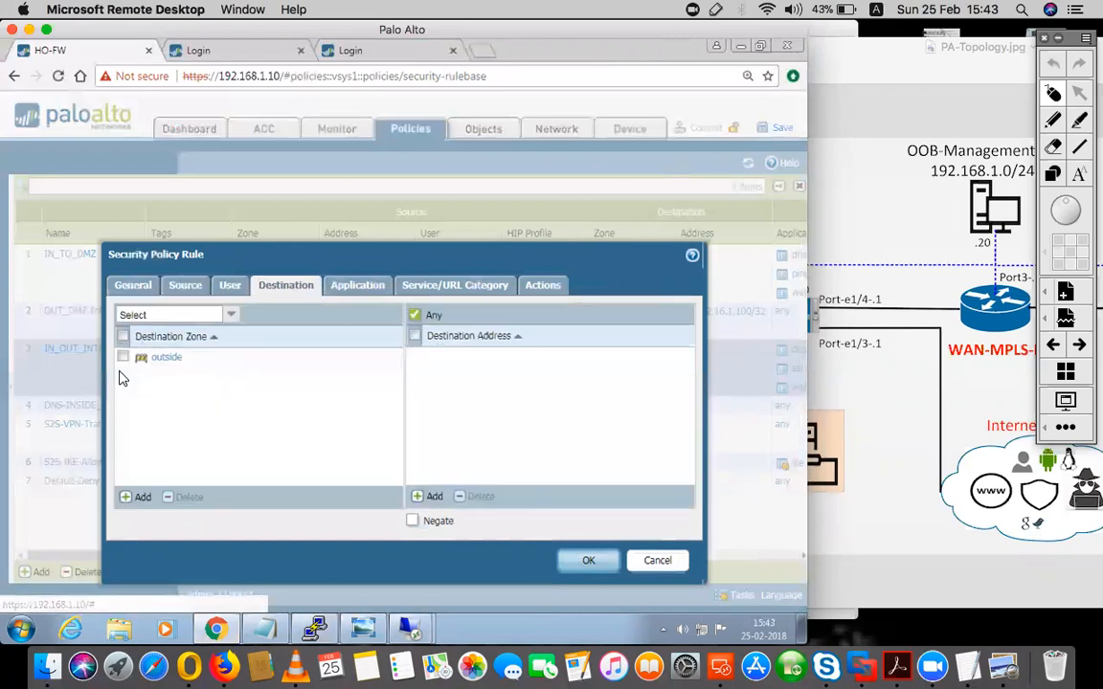
{"action": "left_click", "coordinate": [228, 285]}
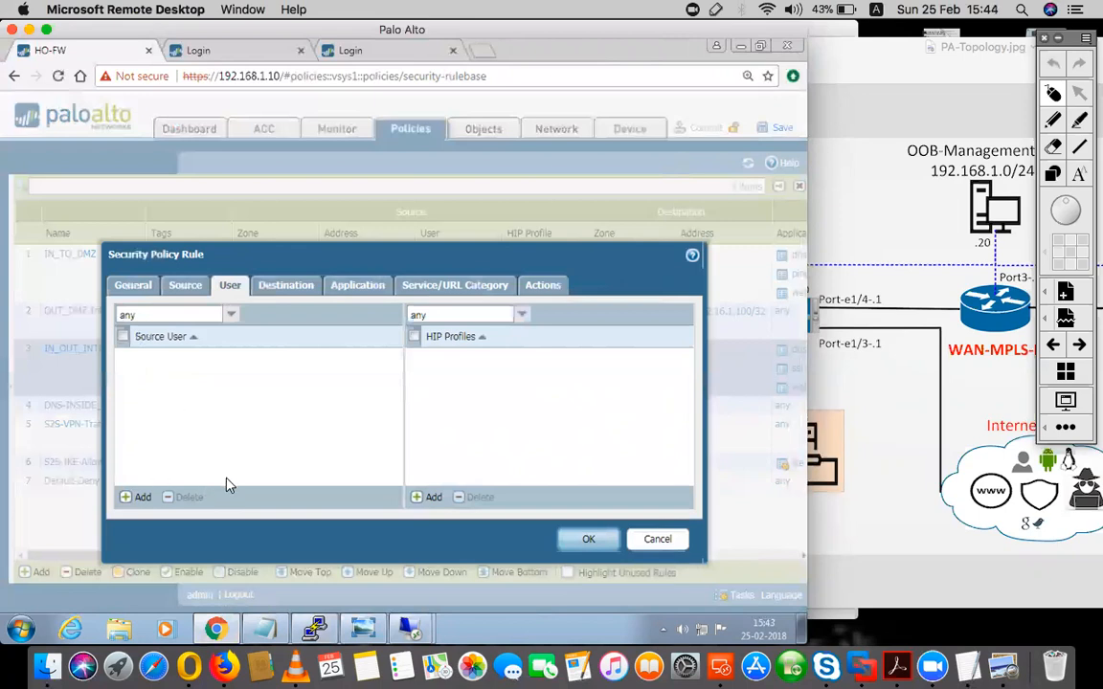
{"action": "left_click", "coordinate": [141, 499]}
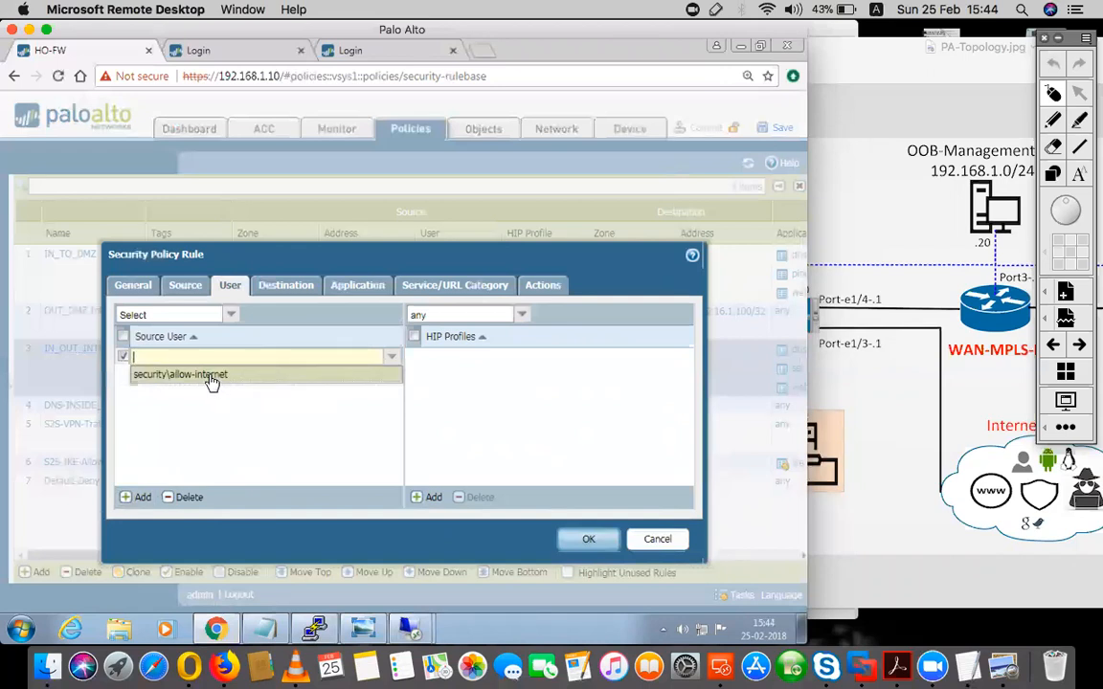
{"action": "left_click", "coordinate": [211, 381]}
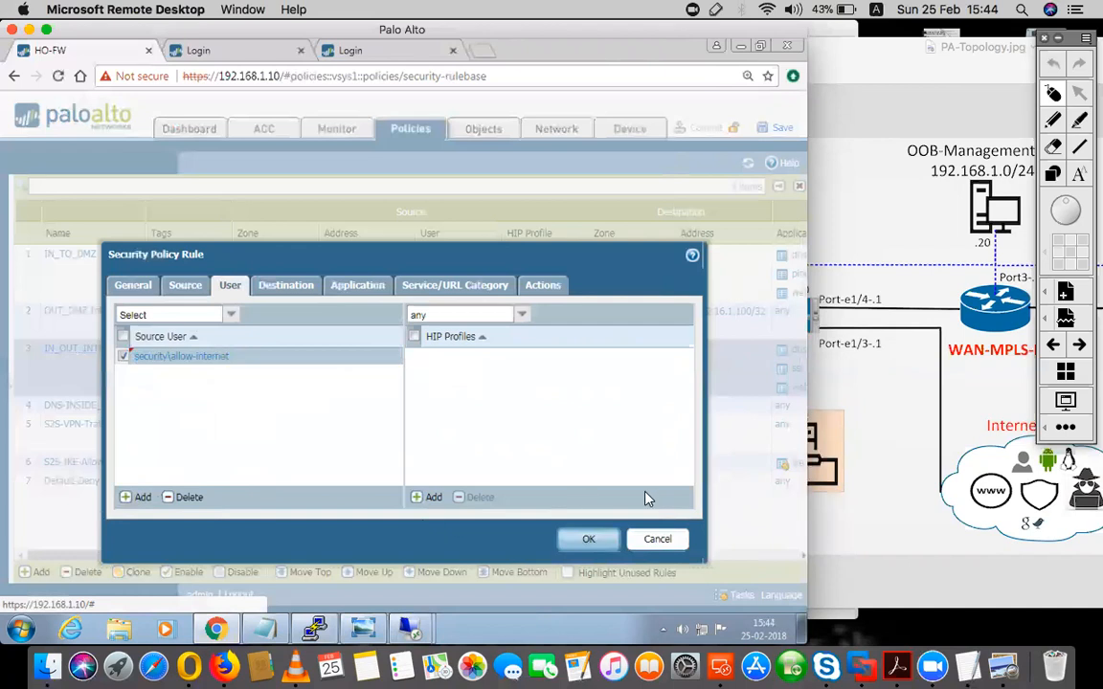
{"action": "left_click", "coordinate": [591, 536]}
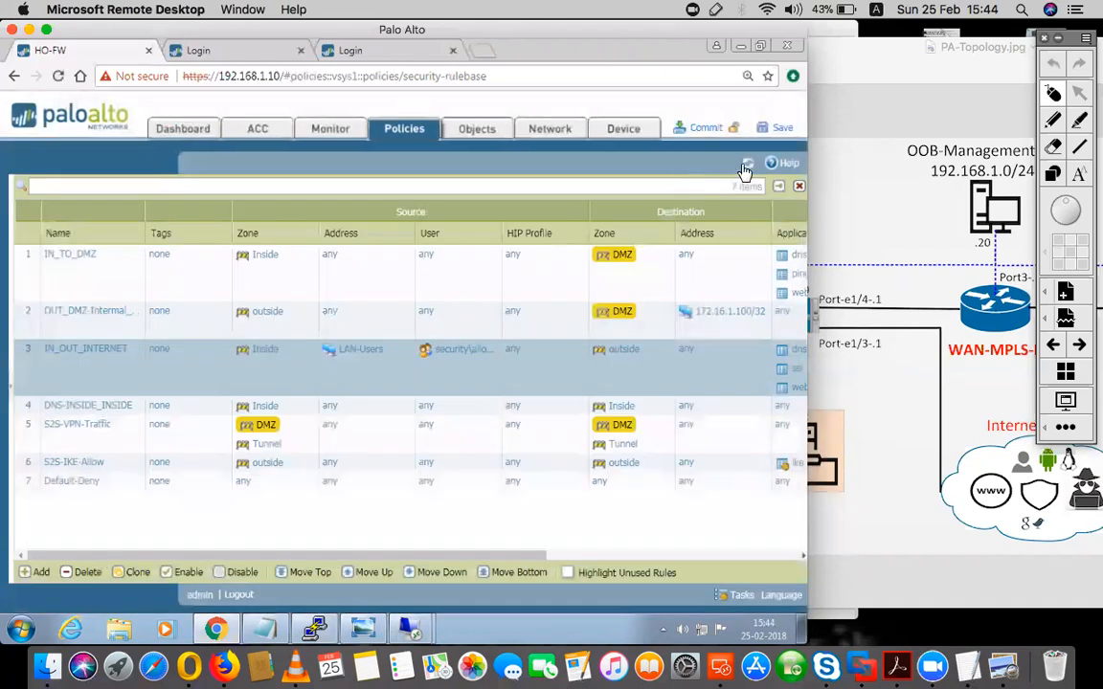
- Commit the rule change with both the device and network and the policy and object configuration included
{"action": "left_click", "coordinate": [699, 128]}
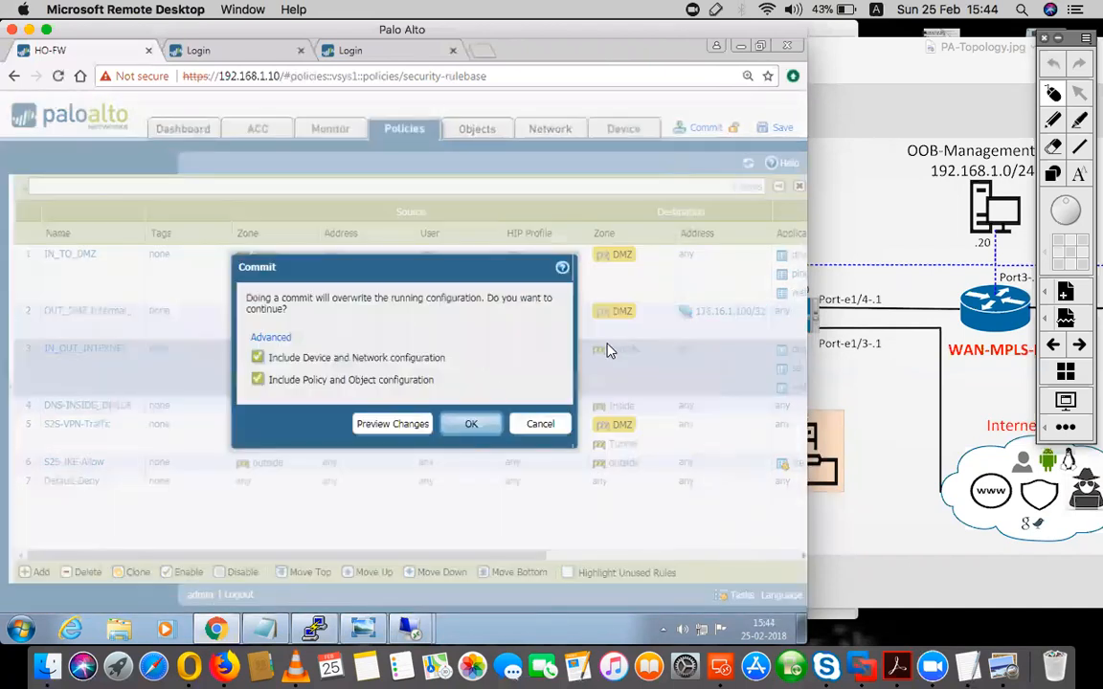
{"action": "left_click", "coordinate": [479, 433]}
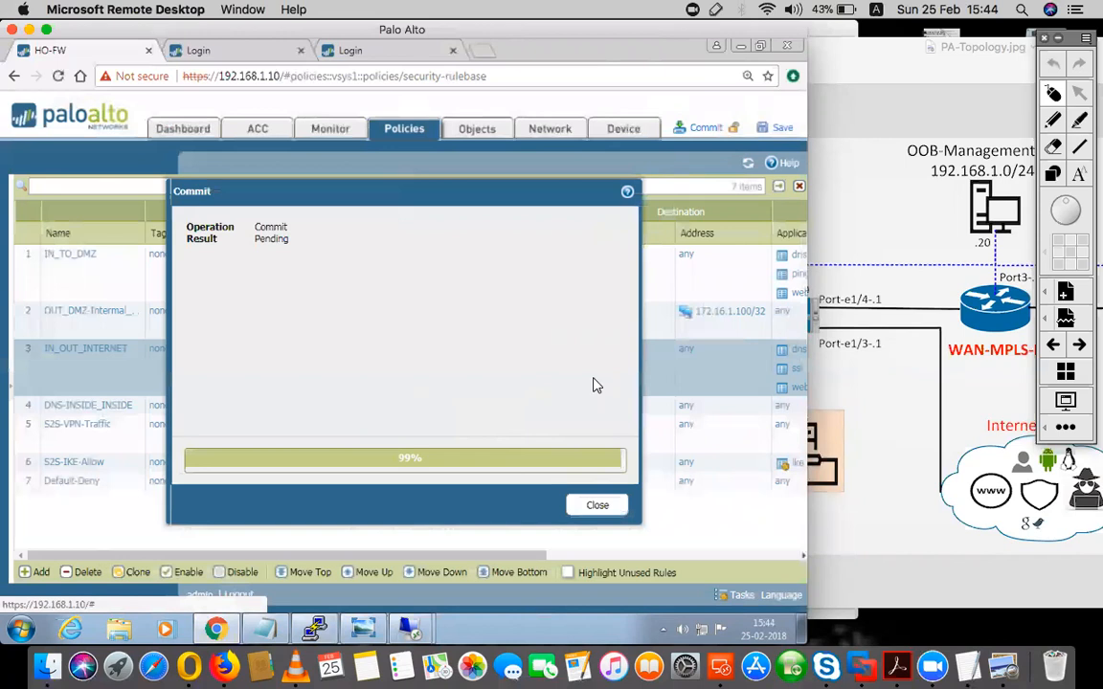
{"action": "left_click", "coordinate": [597, 505]}
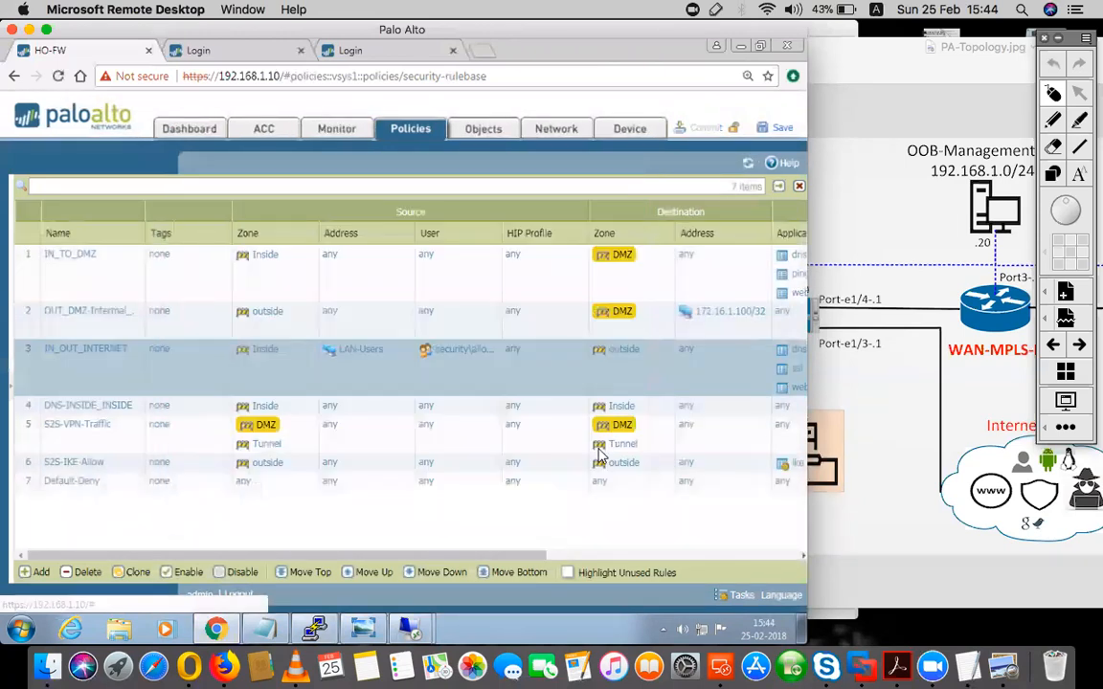
- Check in the network zones that user identification is enabled for the Inside zone, and close its settings
{"action": "left_click", "coordinate": [553, 137]}
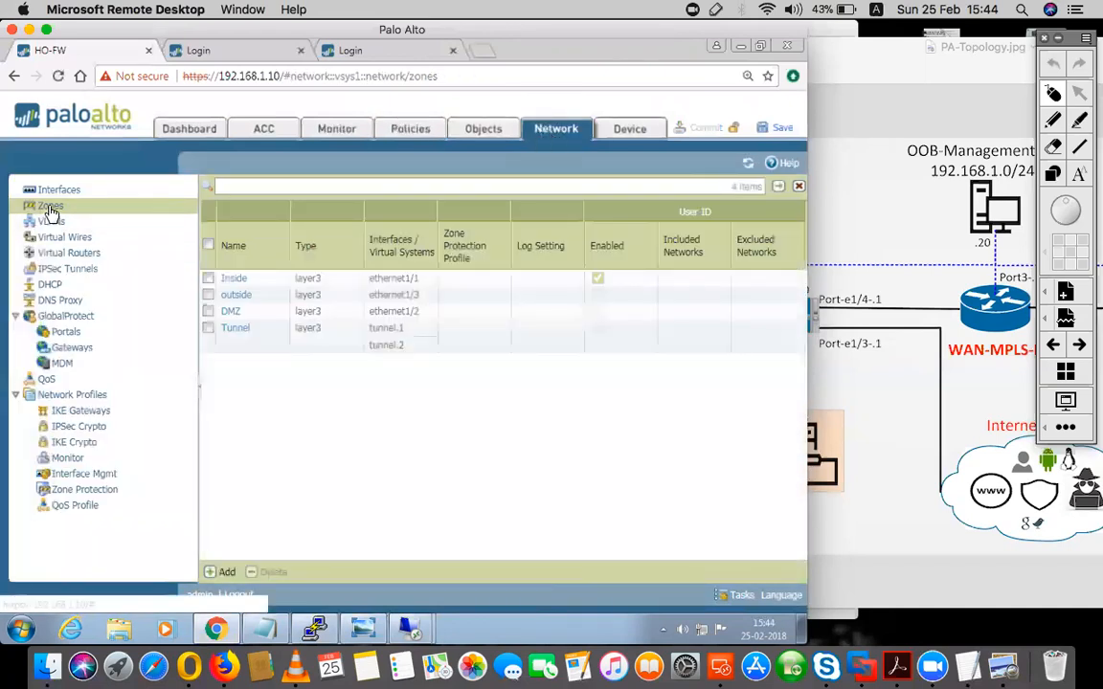
{"action": "left_click", "coordinate": [234, 280]}
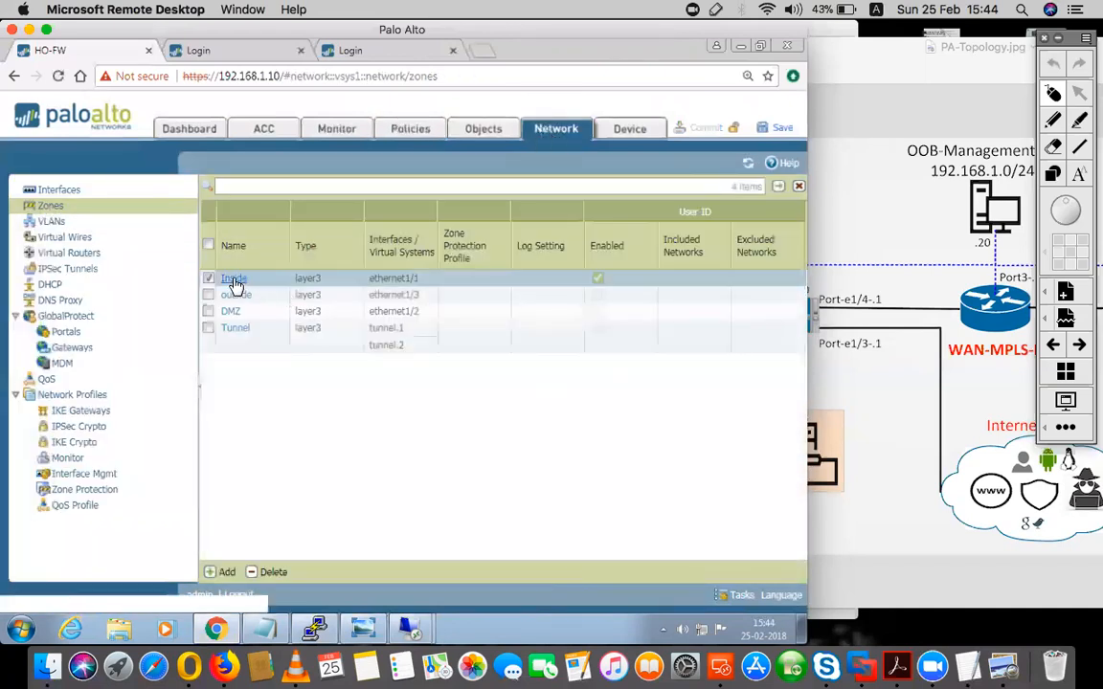
{"action": "left_click", "coordinate": [234, 280]}
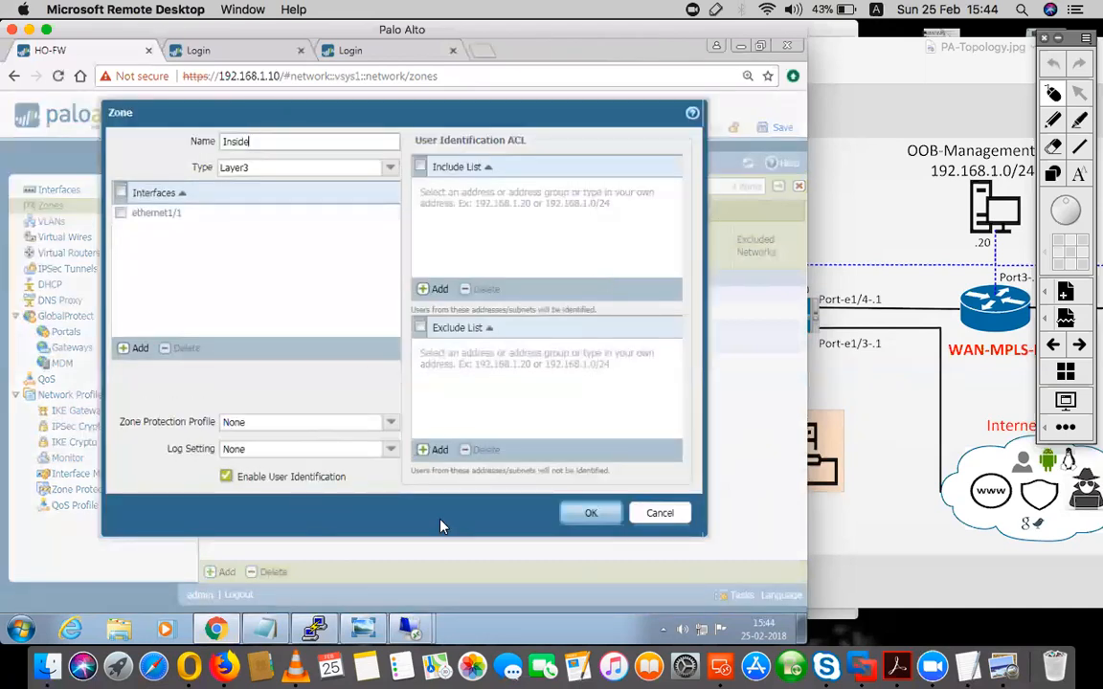
{"action": "left_click", "coordinate": [590, 513]}
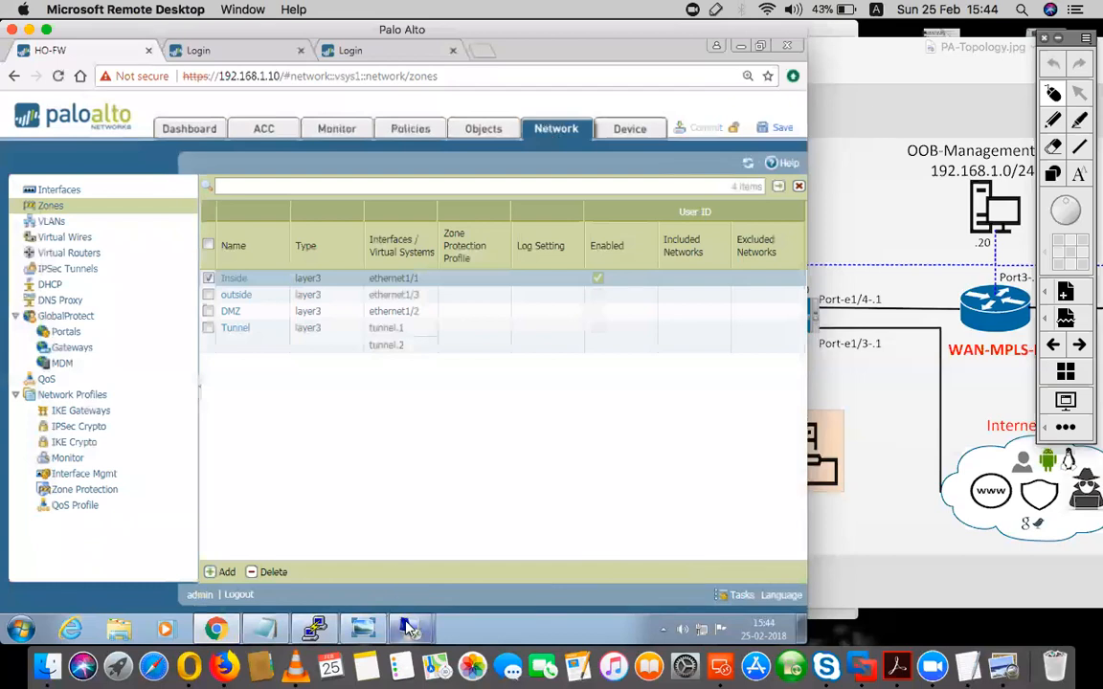
{"action": "left_click", "coordinate": [408, 627]}
{"action": "left_click", "coordinate": [369, 536]}
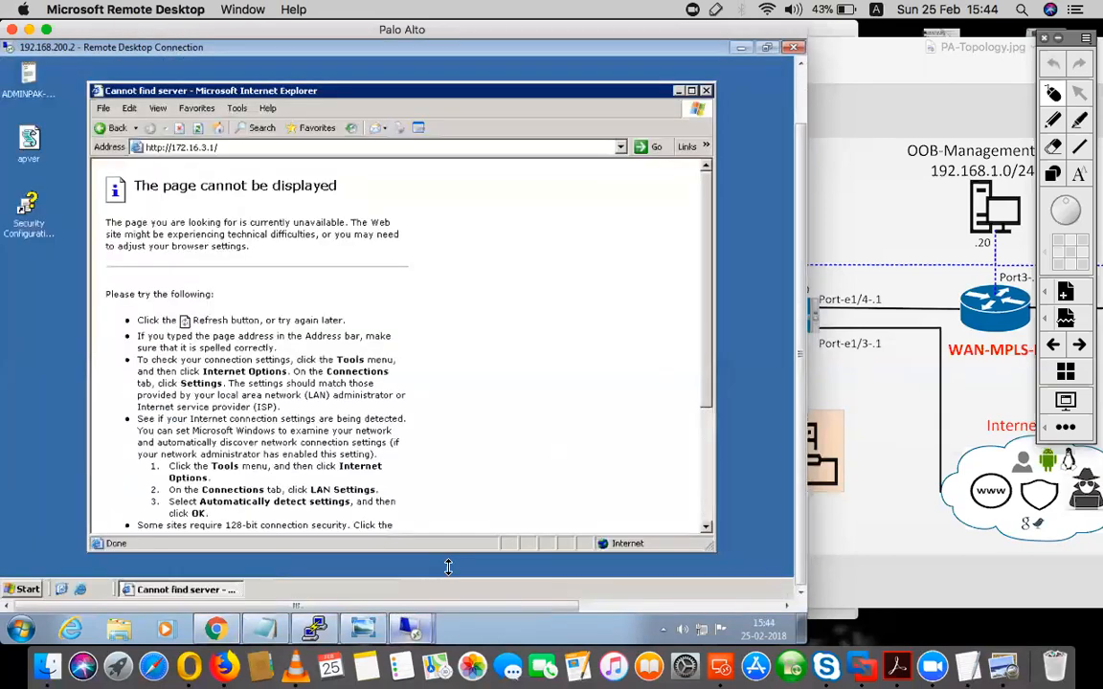
{"action": "left_click", "coordinate": [337, 146]}
{"action": "key", "text": "Return"}
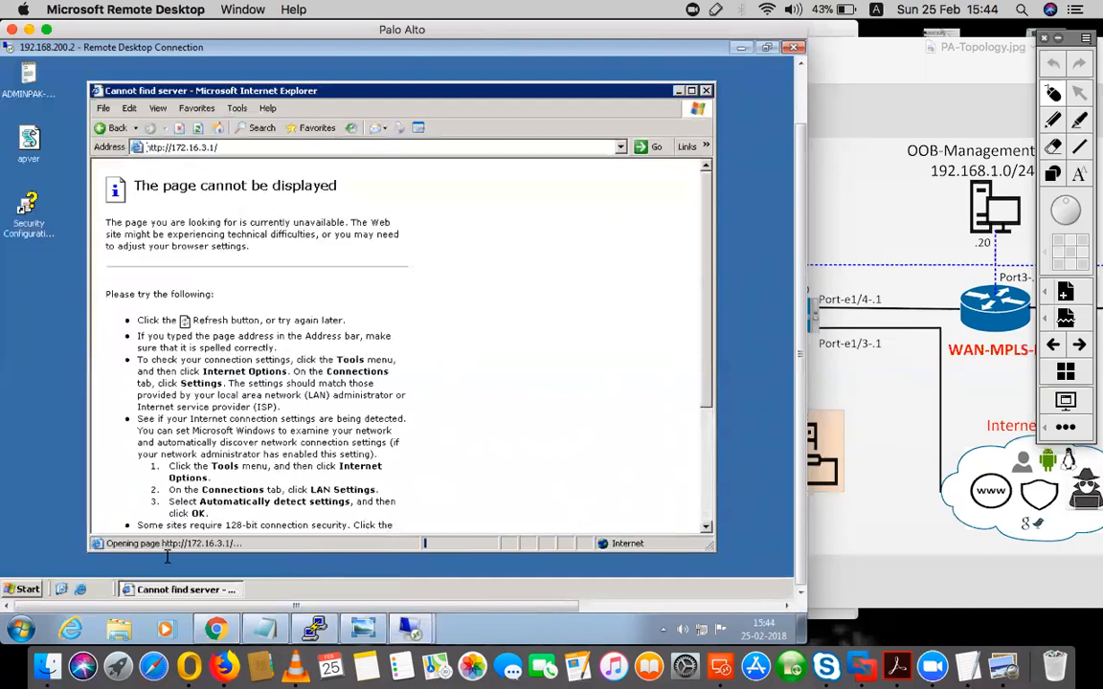
- Return to the firewall's web interface and open the traffic log
{"action": "left_click", "coordinate": [222, 628]}
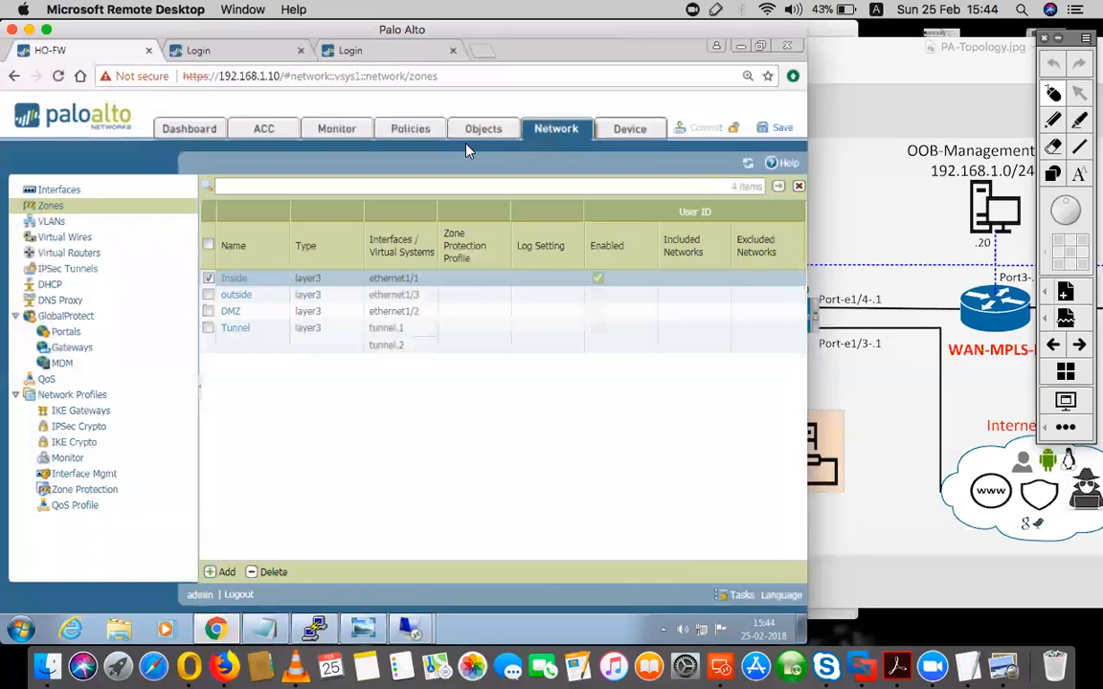
{"action": "left_click", "coordinate": [337, 128]}
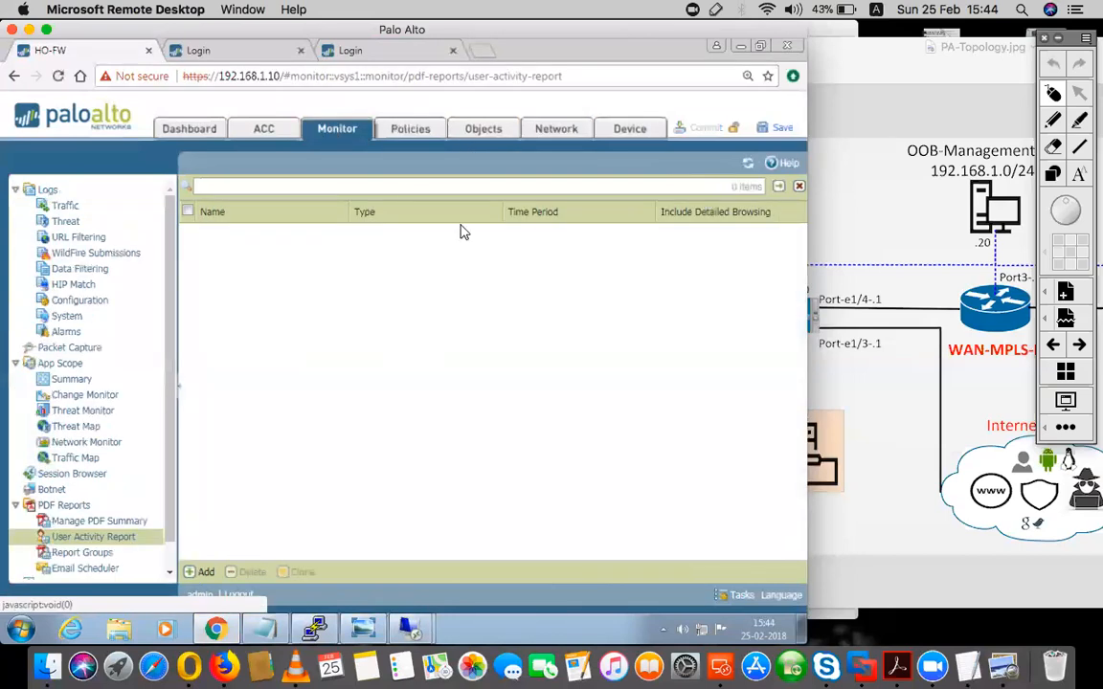
{"action": "left_click", "coordinate": [67, 206]}
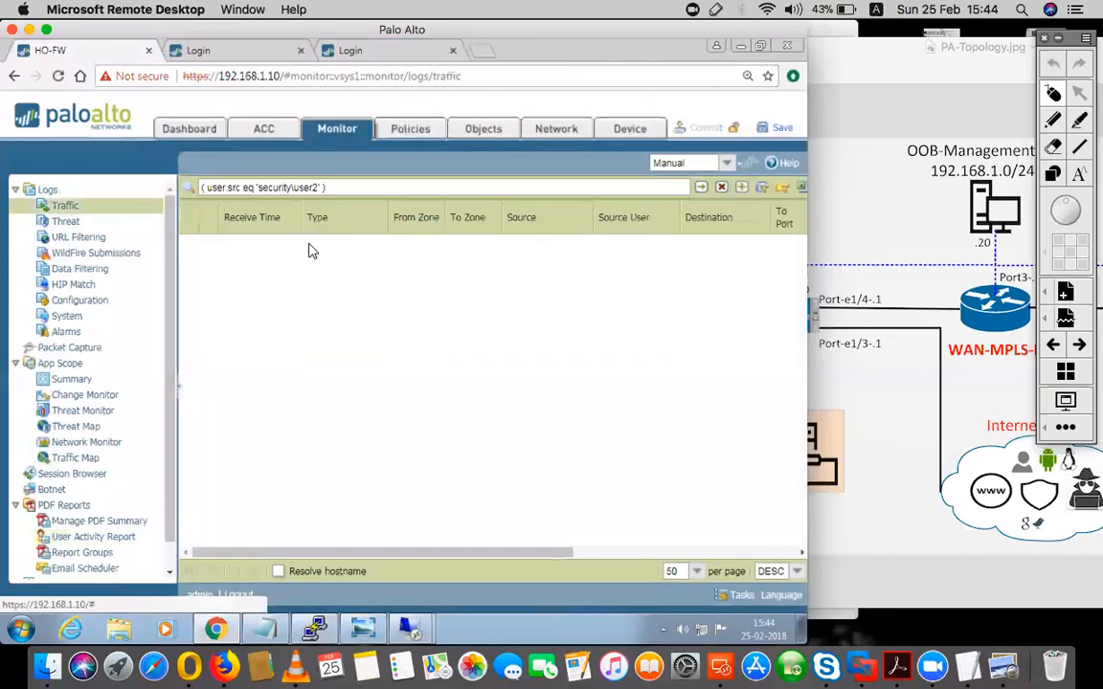
- Apply the security\user2 source filter to the traffic log, and list all IP-user mappings in the PuTTY console to check user2's address
{"action": "left_click", "coordinate": [700, 190]}
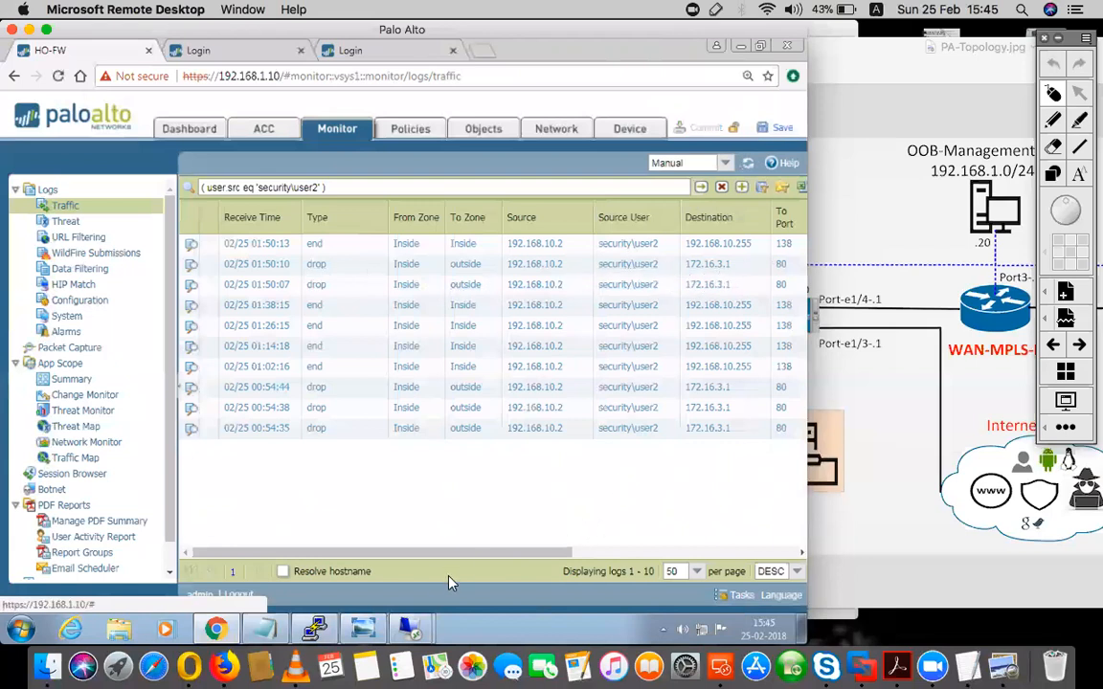
{"action": "left_click", "coordinate": [314, 629]}
{"action": "key", "text": "Up"}
{"action": "key", "text": "Return"}
{"action": "left_click_drag", "start_coordinate": [402, 381], "coordinate": [283, 382]}
{"action": "left_click_drag", "start_coordinate": [114, 381], "coordinate": [13, 381]}
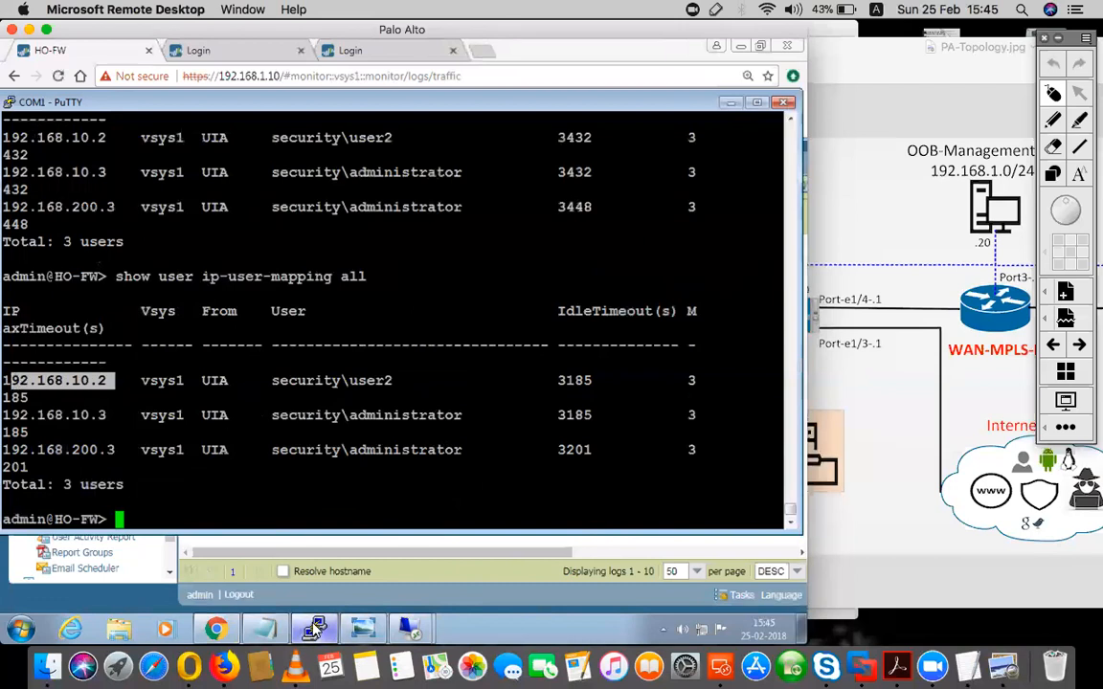
{"action": "left_click", "coordinate": [281, 560]}
- Switch to the 192.168.200.2 remote session and log user2 off
{"action": "left_click", "coordinate": [424, 632]}
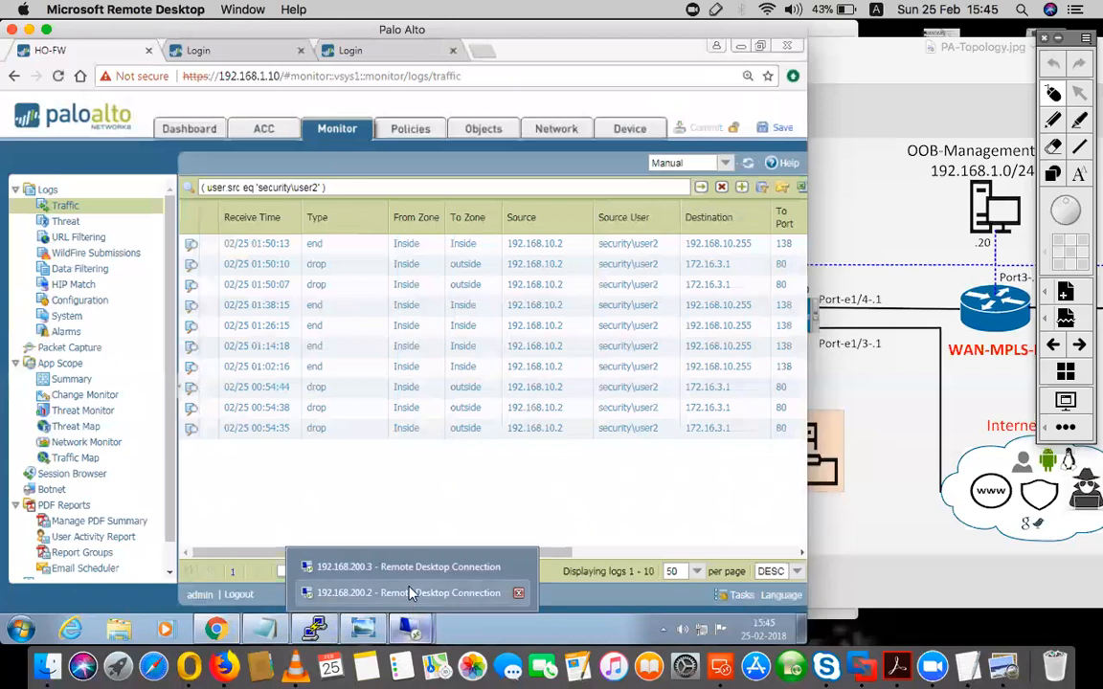
{"action": "left_click", "coordinate": [368, 531]}
{"action": "left_click", "coordinate": [706, 90]}
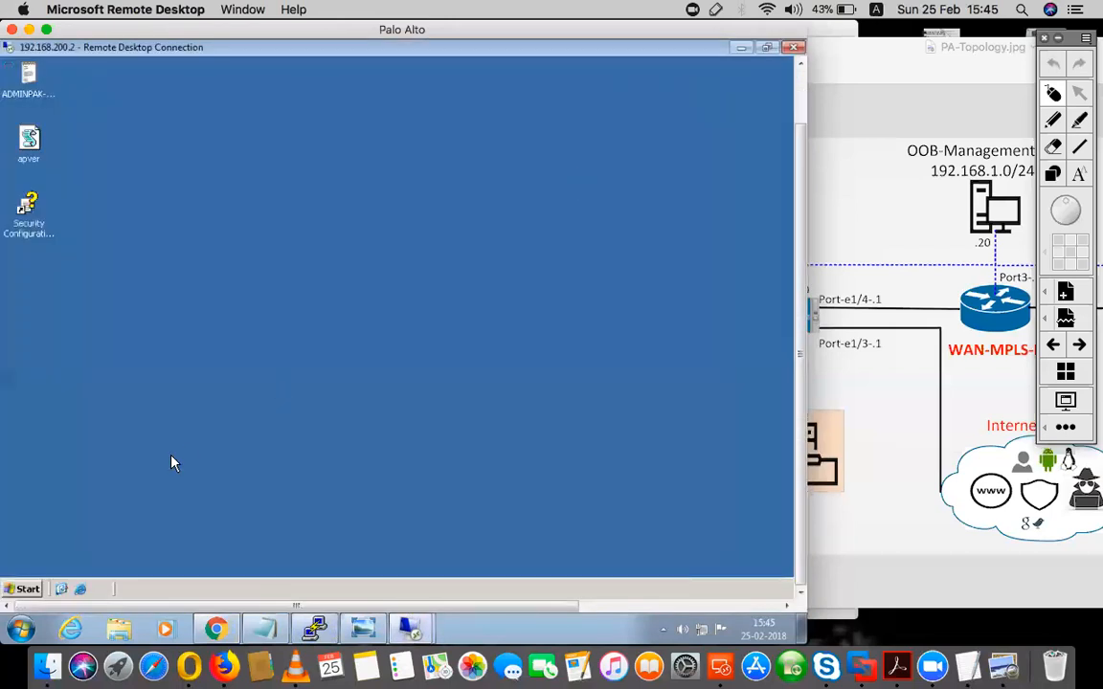
{"action": "left_click", "coordinate": [27, 589]}
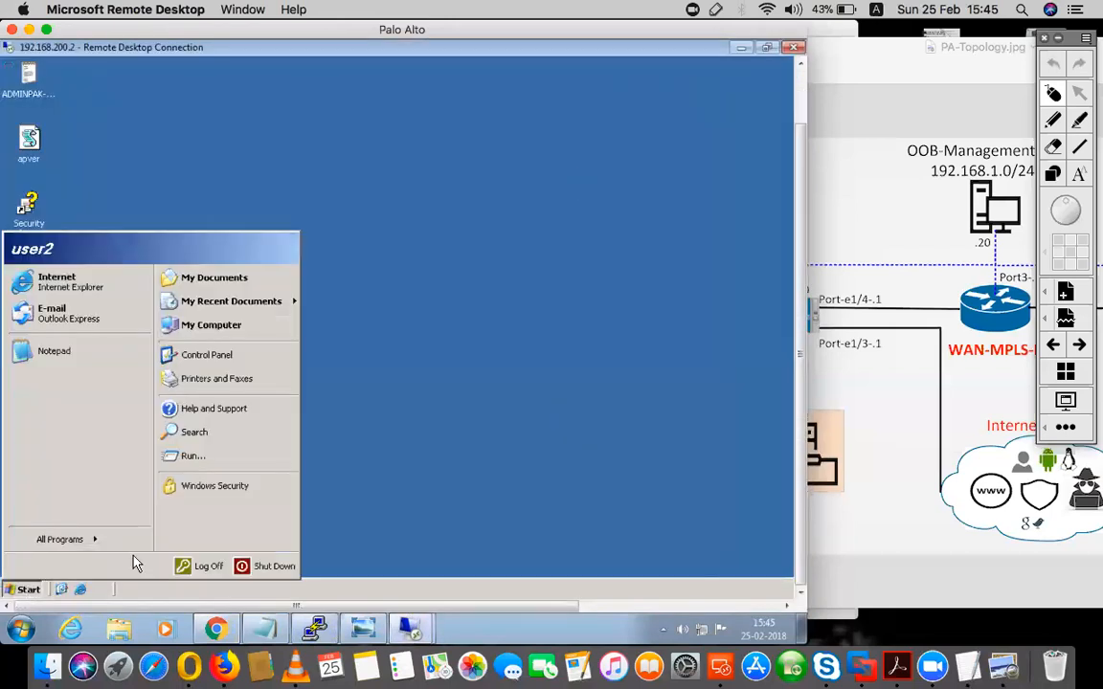
{"action": "left_click", "coordinate": [203, 566]}
{"action": "left_click", "coordinate": [510, 313]}
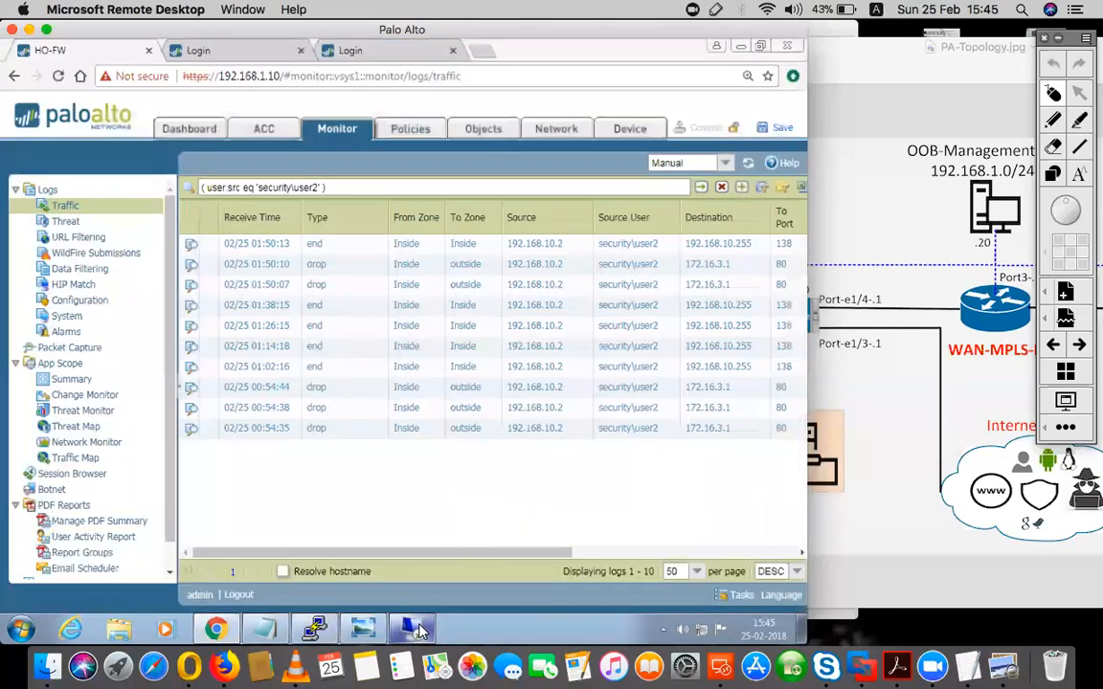
- Reconnect to 192.168.200.2 through Remote Desktop and log on to the SECURITY domain as user1, entering the account password
{"action": "right_click", "coordinate": [419, 630]}
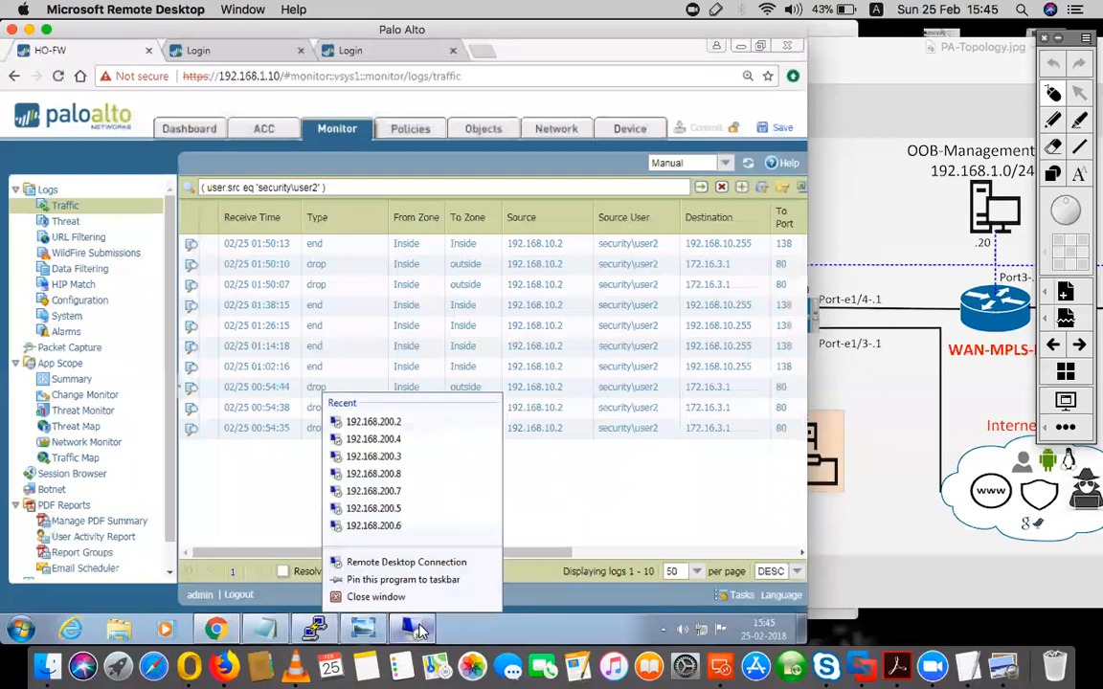
{"action": "left_click", "coordinate": [388, 422]}
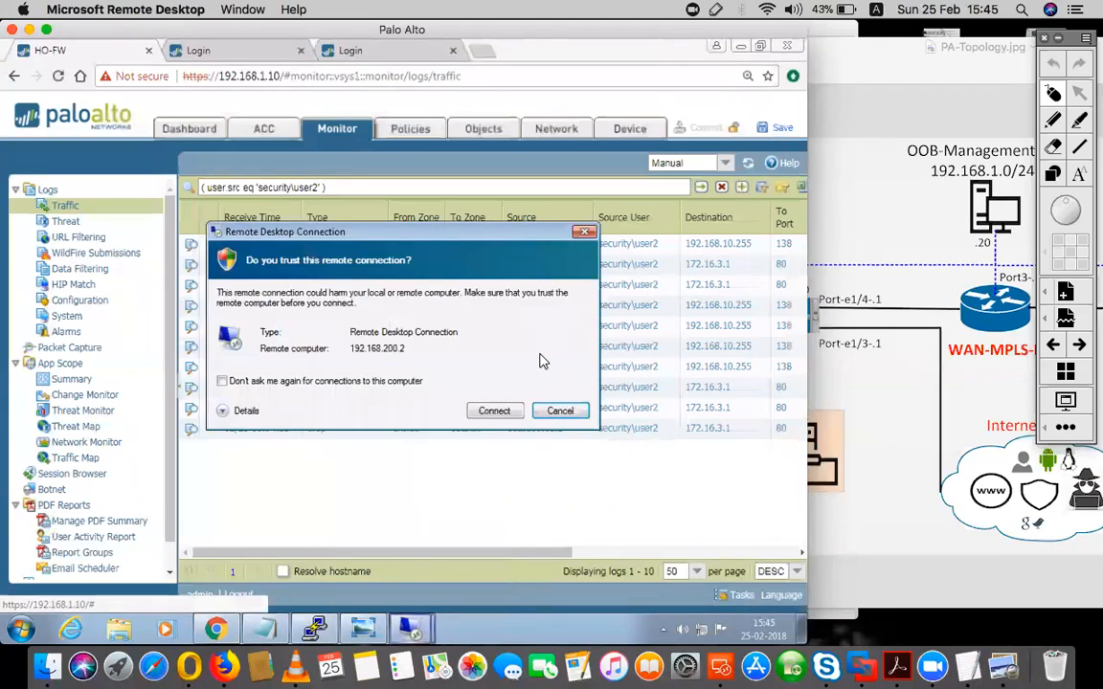
{"action": "left_click", "coordinate": [494, 411]}
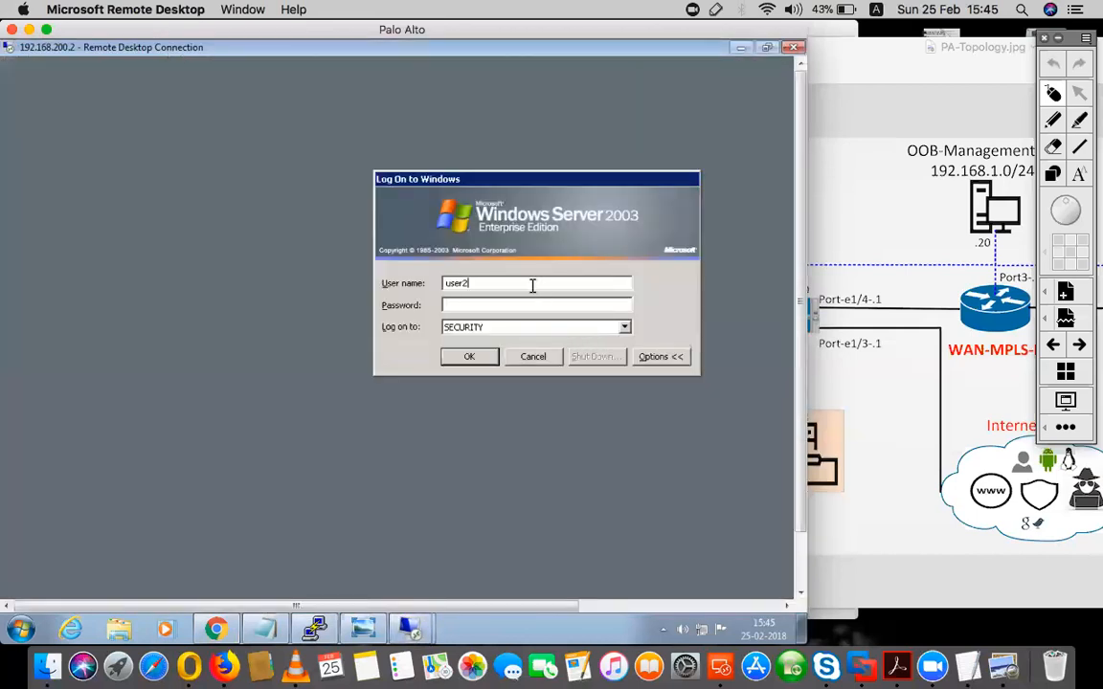
{"action": "key", "text": "BackSpace"}
{"action": "type", "text": "1"}
{"action": "key", "text": "Tab"}
{"action": "type", "text": "password"}
{"action": "key", "text": "Return"}
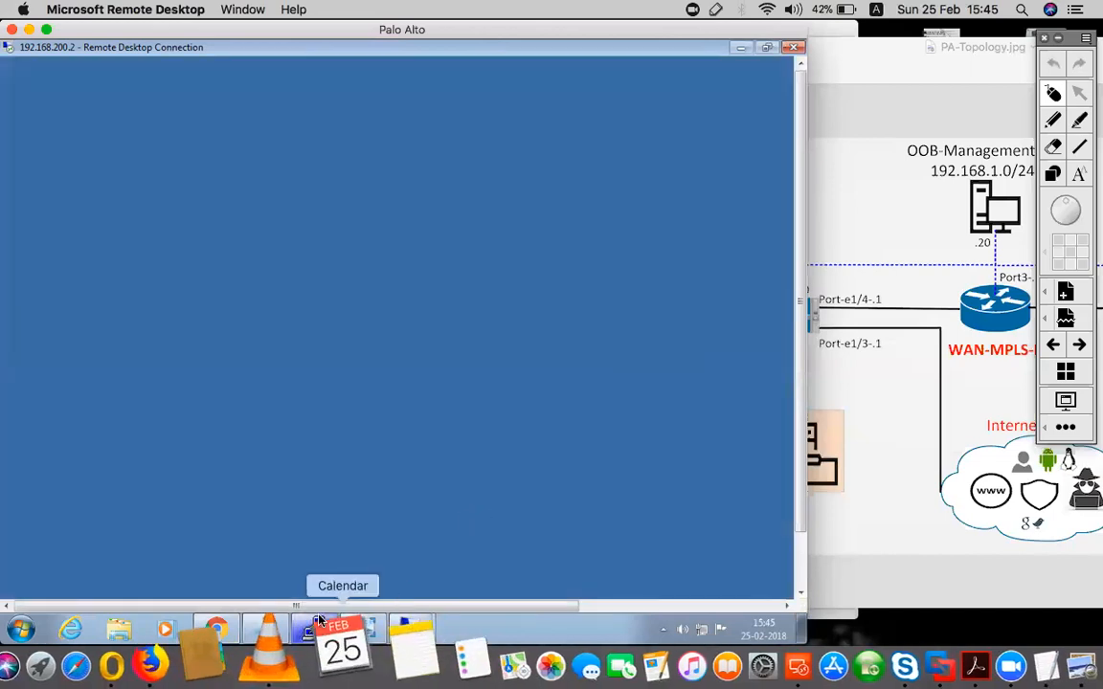
- Switch to the PuTTY console, run show user ip-user-mapping all, and check the user and source mapped to 192.168.10.2
{"action": "left_click", "coordinate": [315, 627]}
{"action": "key", "text": "Up"}
{"action": "key", "text": "Return"}
{"action": "key", "text": "Up"}
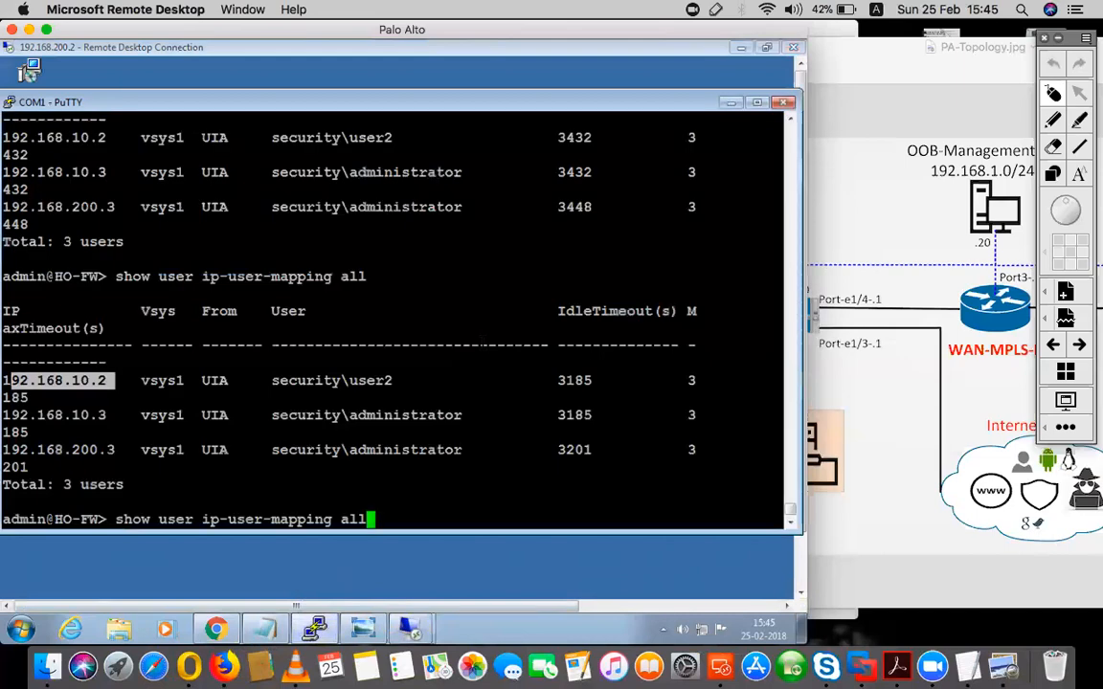
{"action": "key", "text": "Return"}
{"action": "left_click_drag", "start_coordinate": [393, 380], "coordinate": [294, 370]}
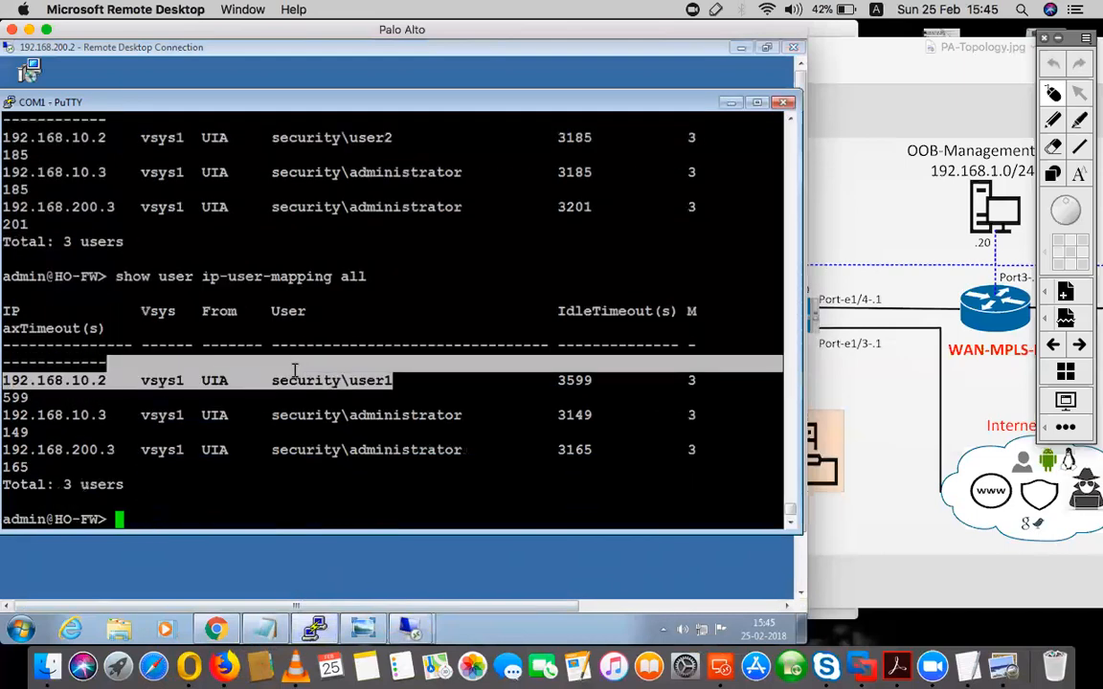
{"action": "left_click", "coordinate": [214, 380]}
{"action": "double_click", "coordinate": [214, 380]}
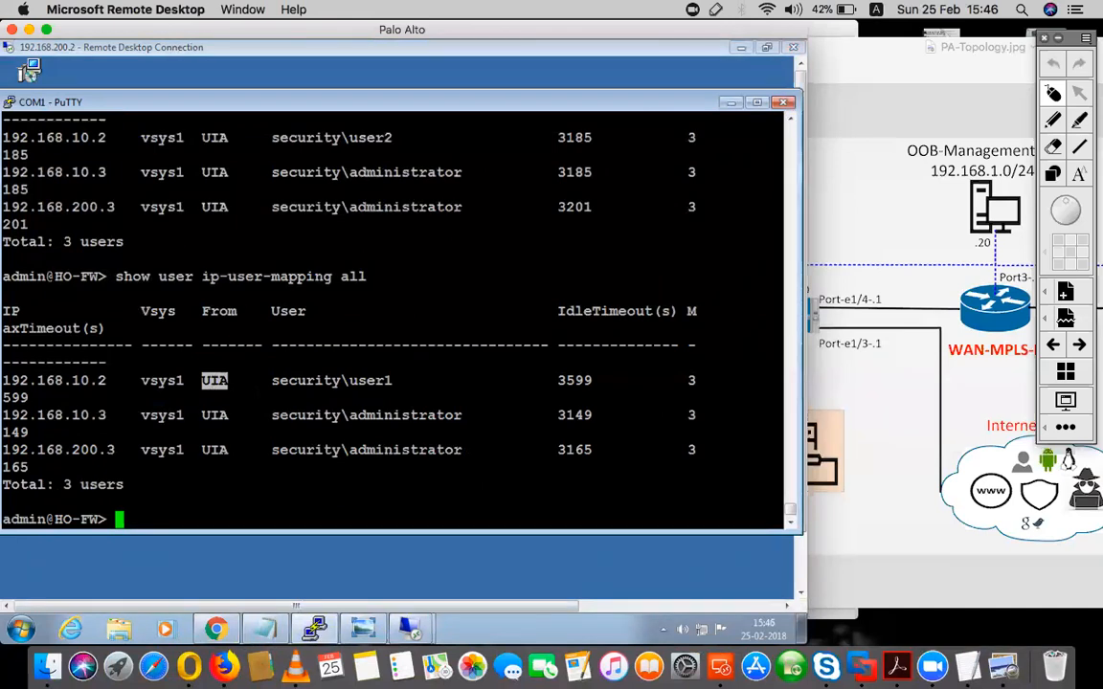
{"action": "left_click", "coordinate": [727, 571]}
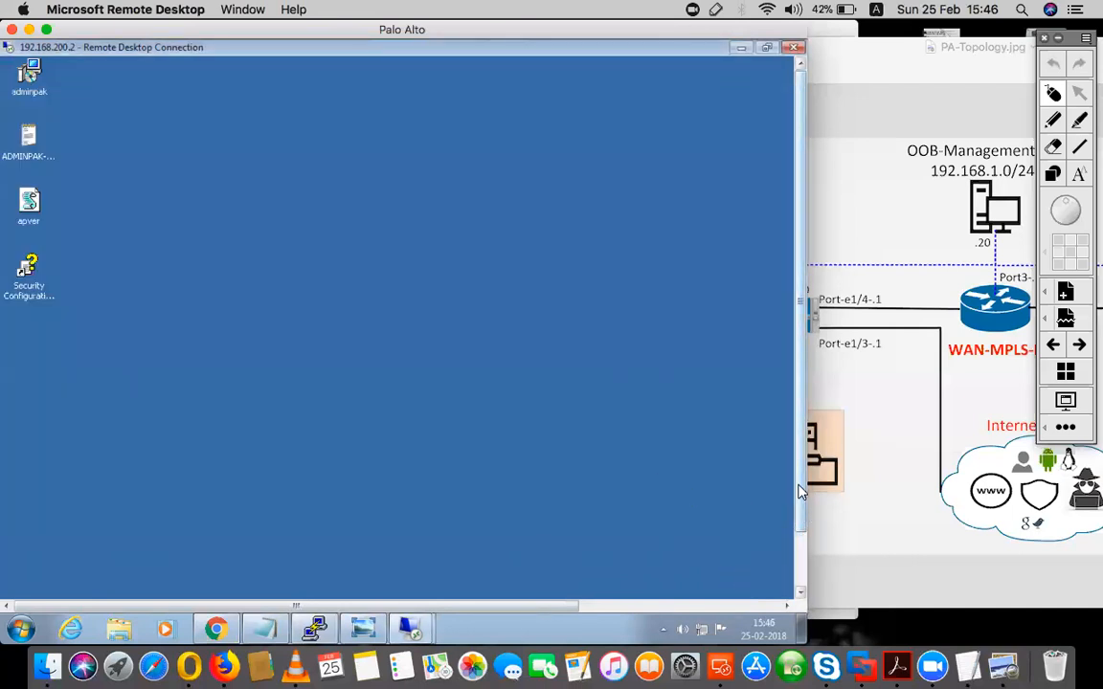
{"action": "left_click_drag", "start_coordinate": [802, 530], "coordinate": [802, 552]}
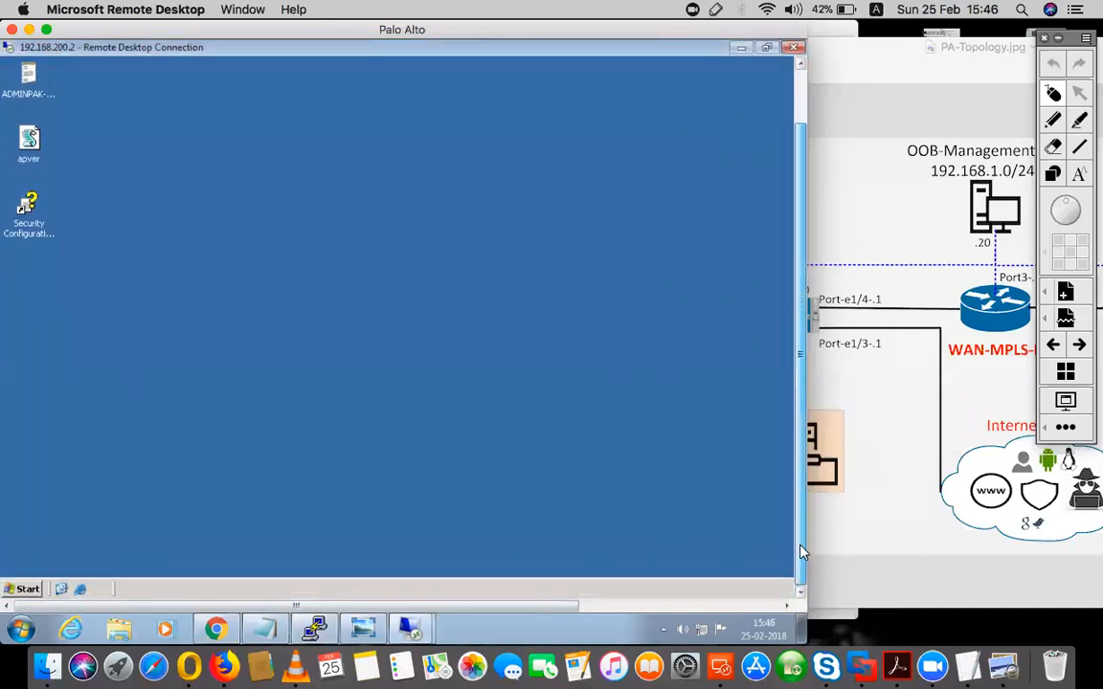
{"action": "left_click", "coordinate": [82, 590]}
{"action": "left_click", "coordinate": [275, 164]}
{"action": "type", "text": "172"}
{"action": "left_click", "coordinate": [300, 178]}
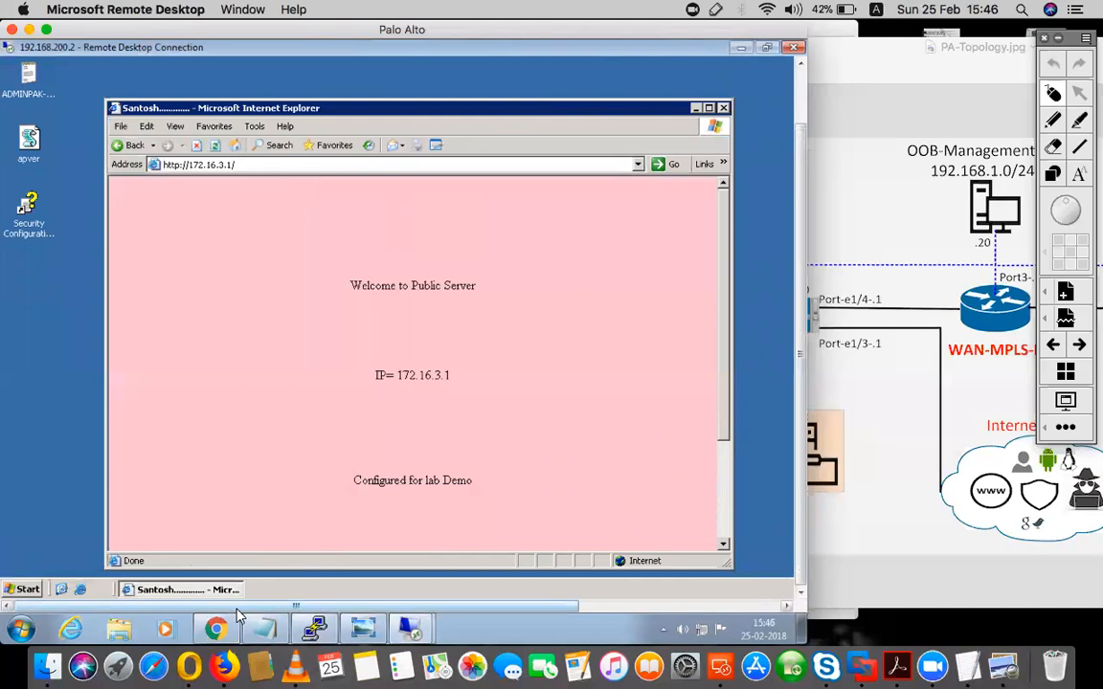
- Return to the firewall's traffic log in Chrome, clear the user2 filter, and filter the log by source user security\user1
{"action": "left_click", "coordinate": [217, 628]}
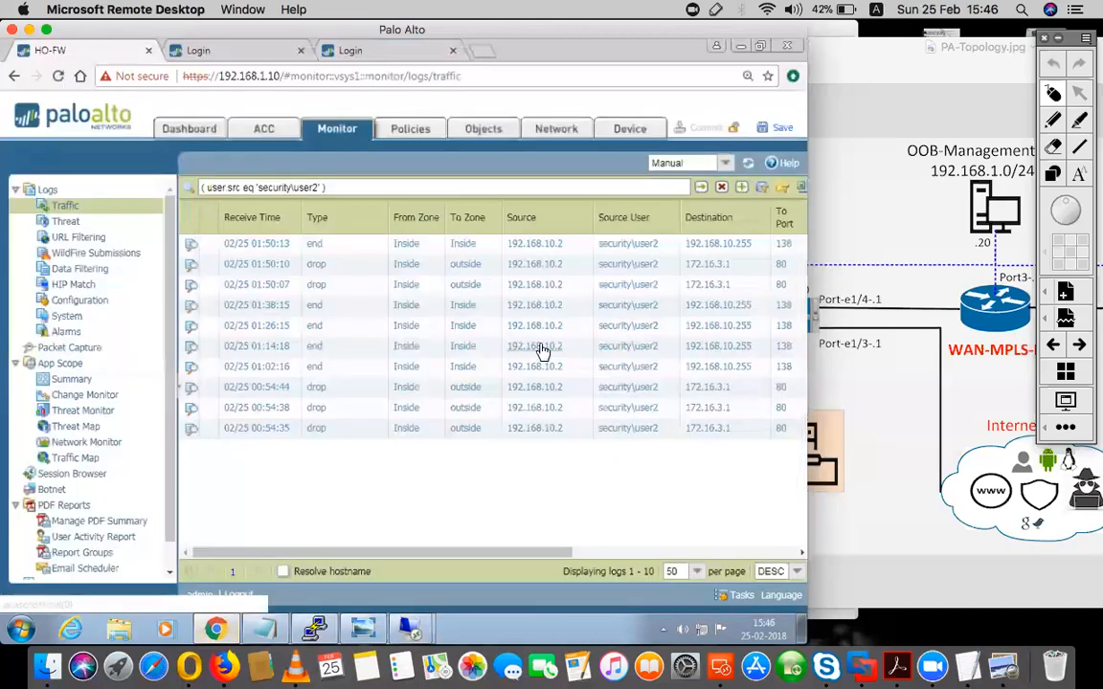
{"action": "left_click", "coordinate": [726, 189]}
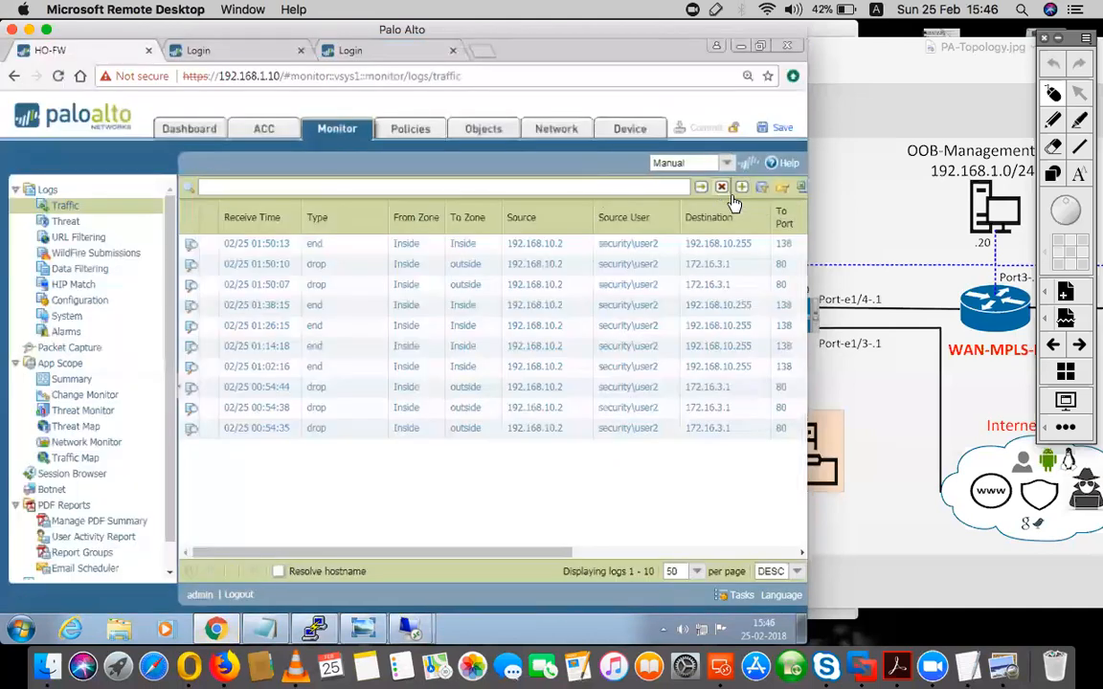
{"action": "left_click", "coordinate": [702, 186]}
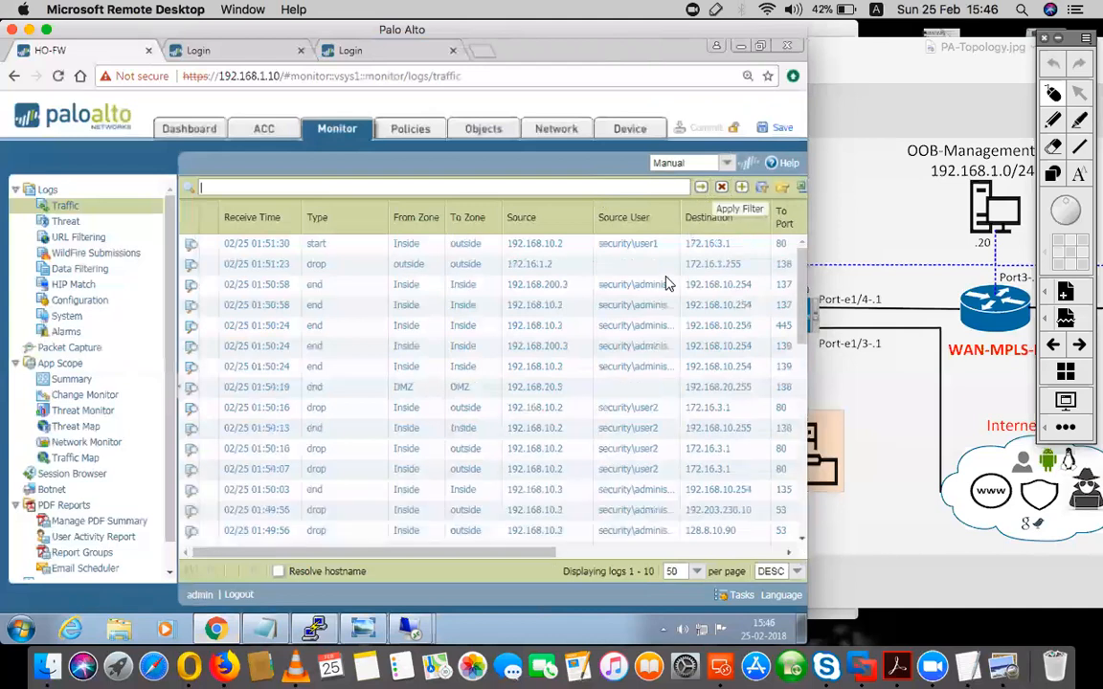
{"action": "left_click", "coordinate": [652, 245]}
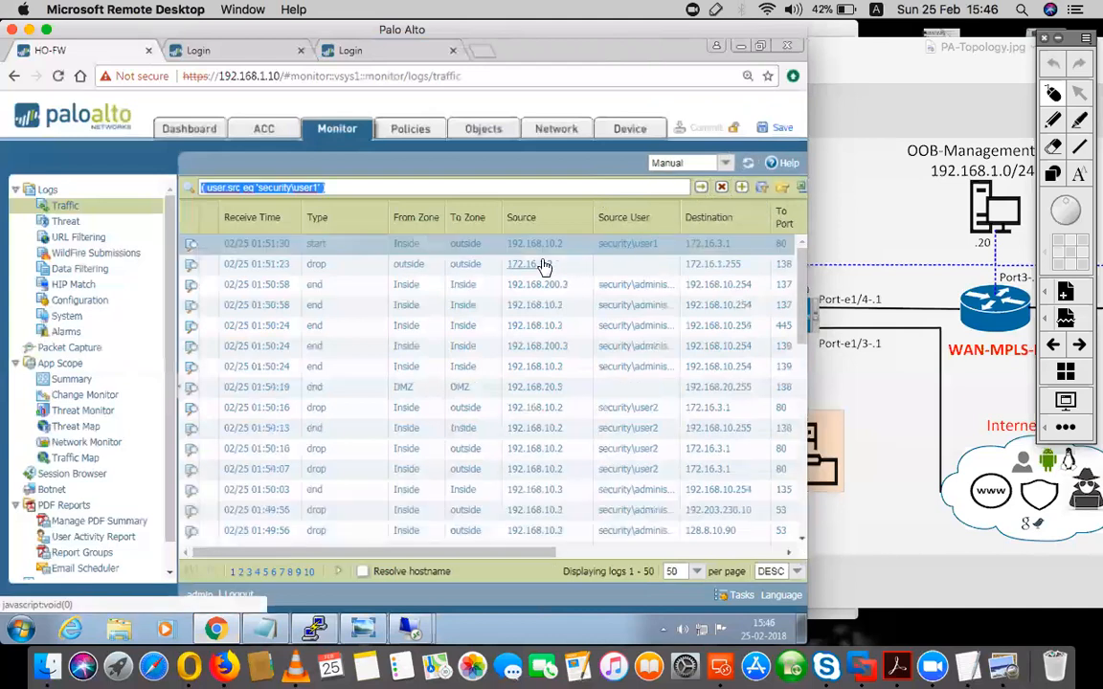
{"action": "left_click", "coordinate": [702, 187]}
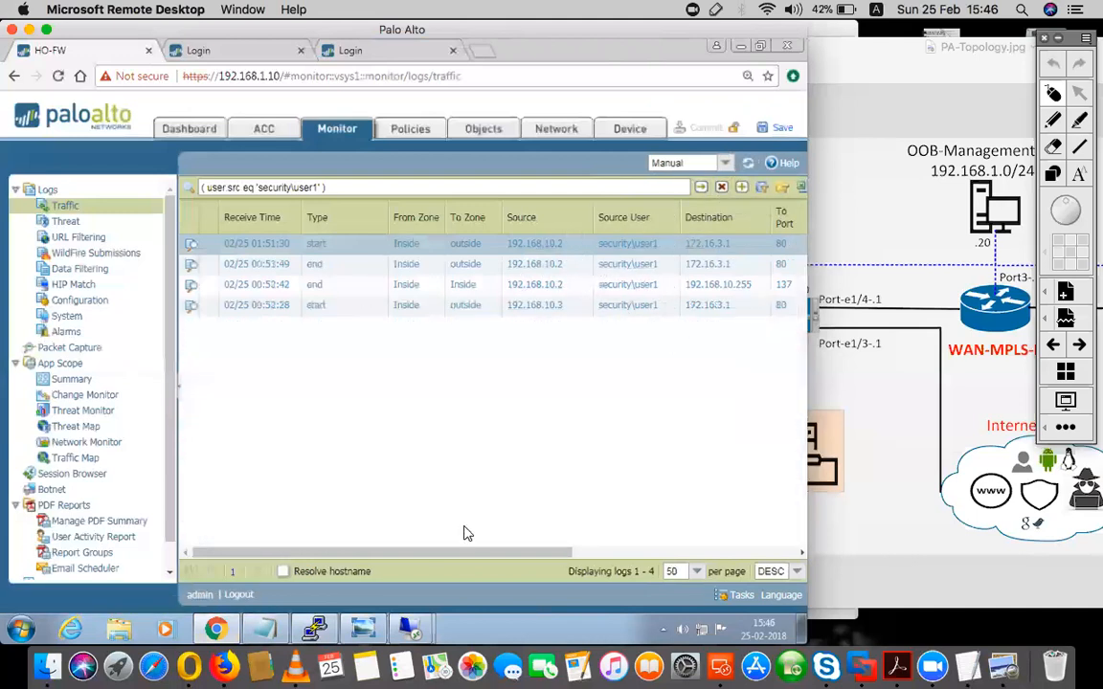
- Check the application, action and rule of user1's traffic entries, and switch back to the PuTTY console
{"action": "left_click_drag", "start_coordinate": [461, 553], "coordinate": [709, 536]}
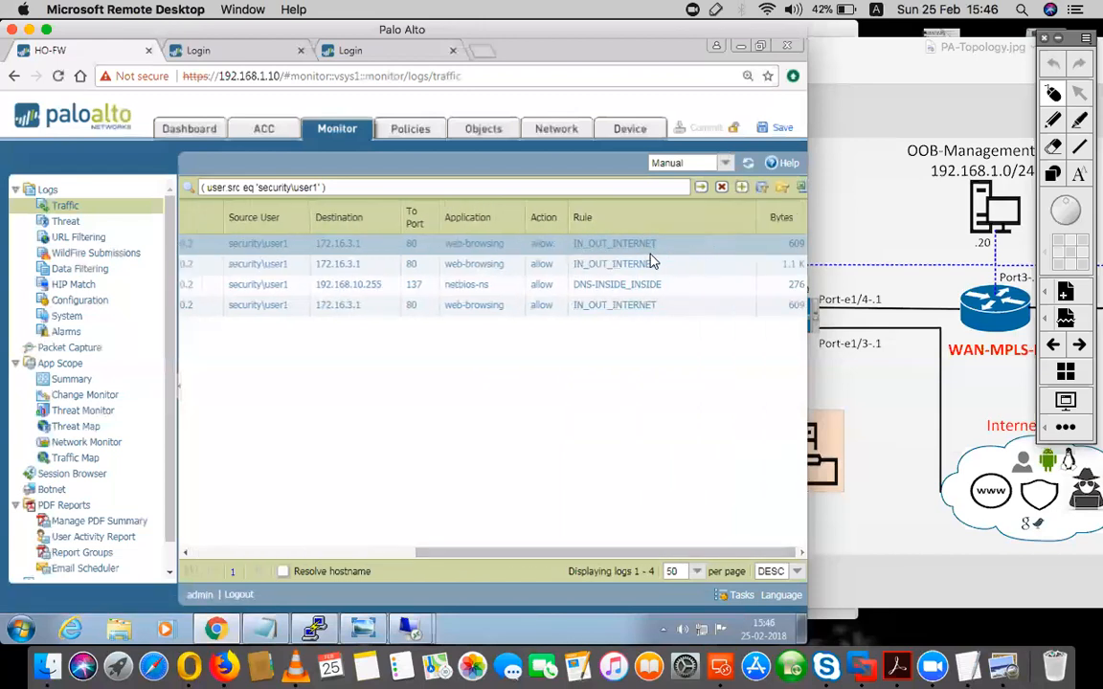
{"action": "left_click_drag", "start_coordinate": [489, 553], "coordinate": [306, 556]}
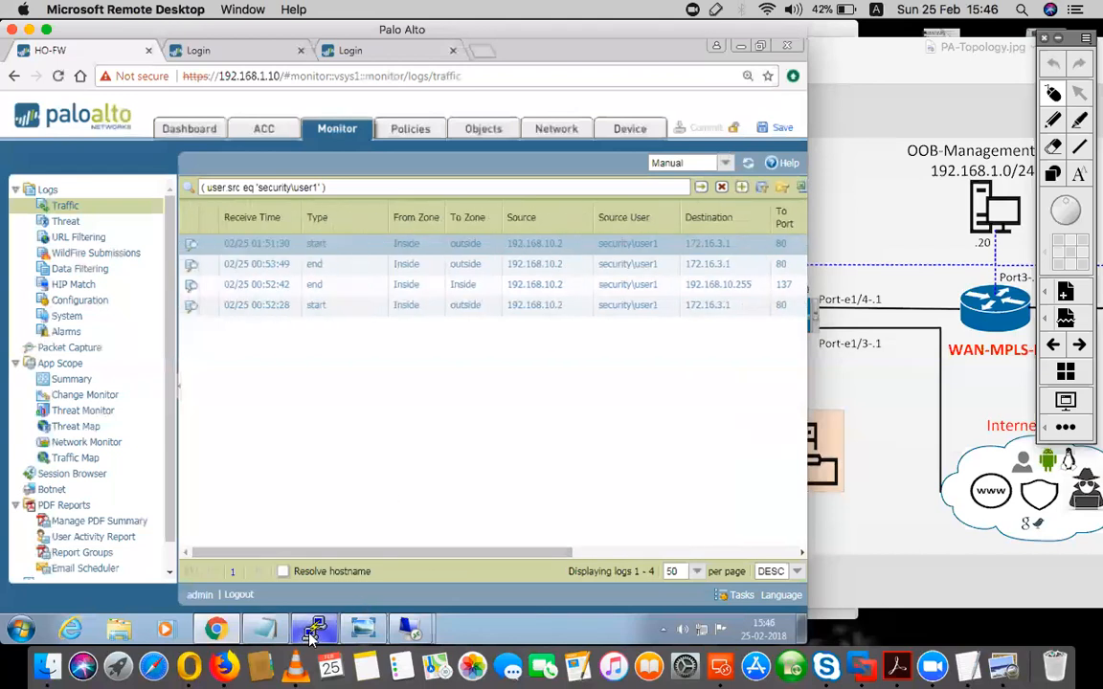
{"action": "left_click", "coordinate": [314, 629]}
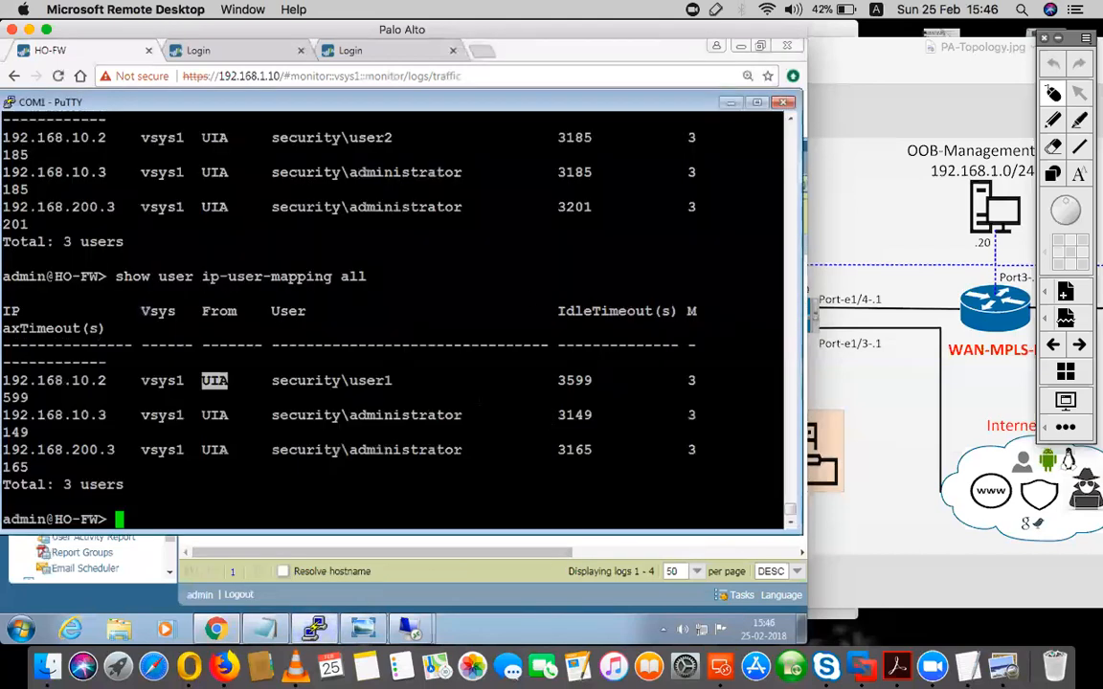